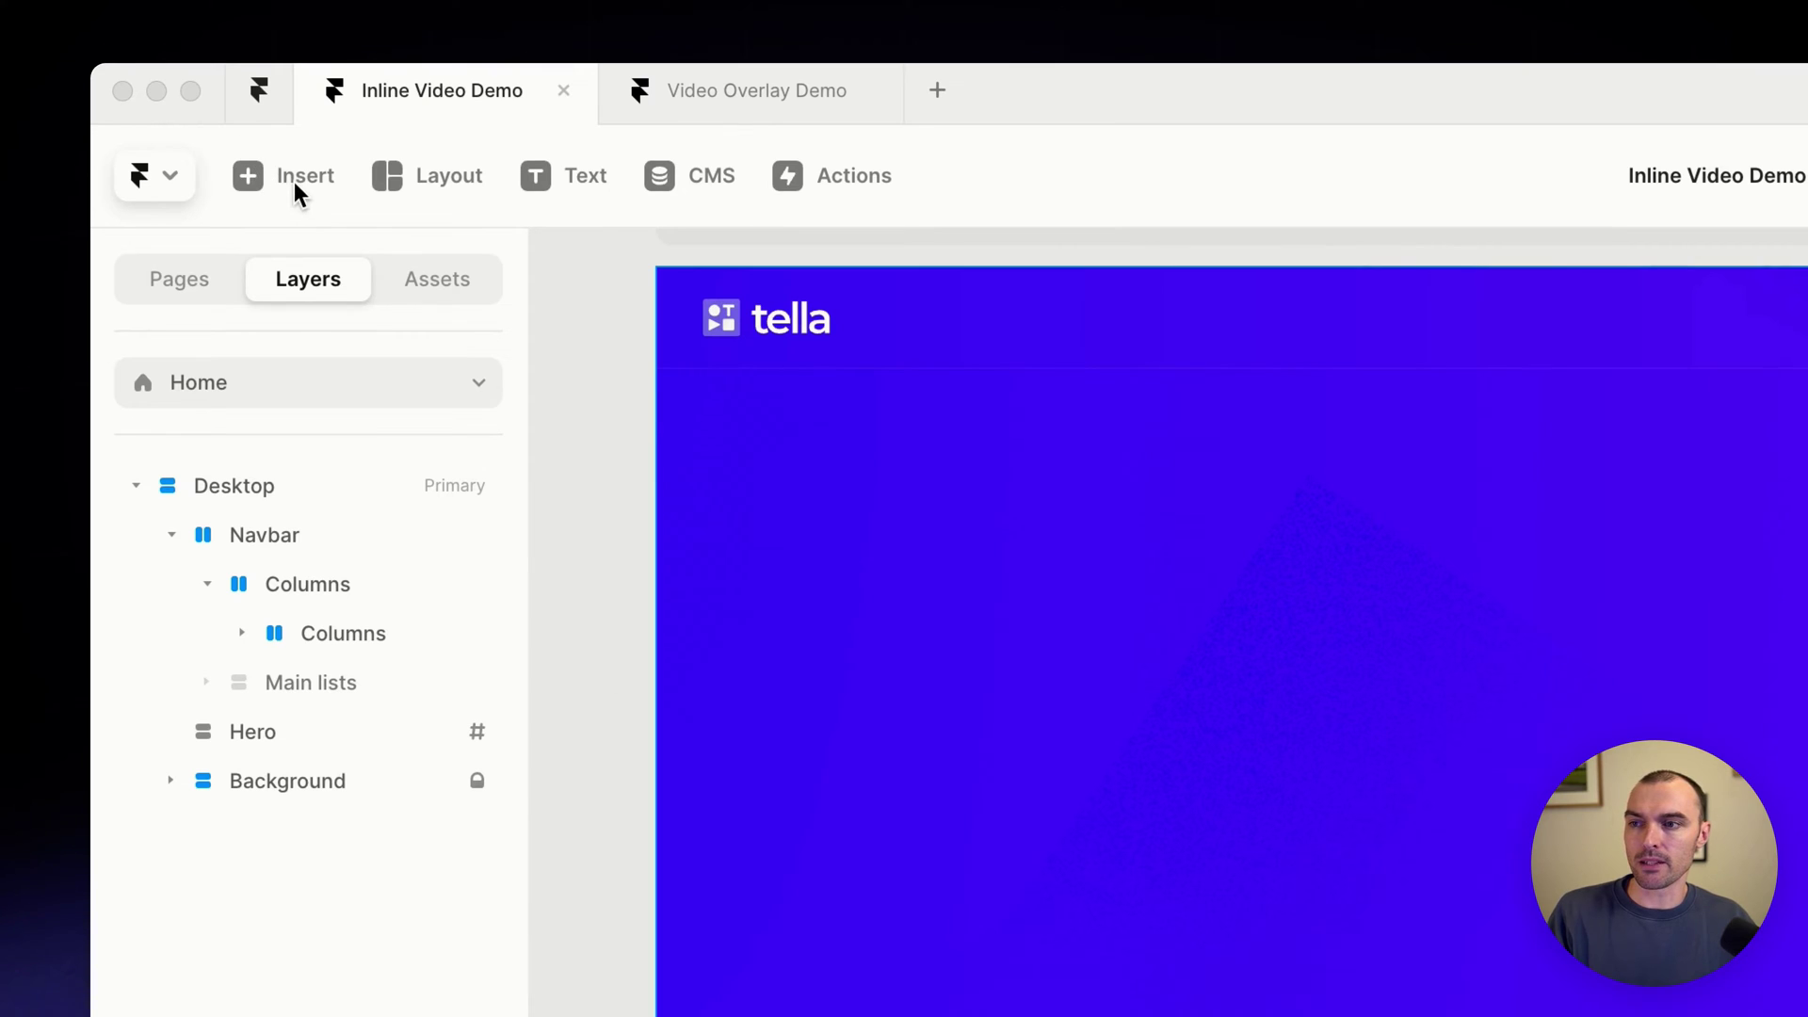
Insert a 600×400 Embed element from Utility into the landing page's Hero section
left_click(295, 182)
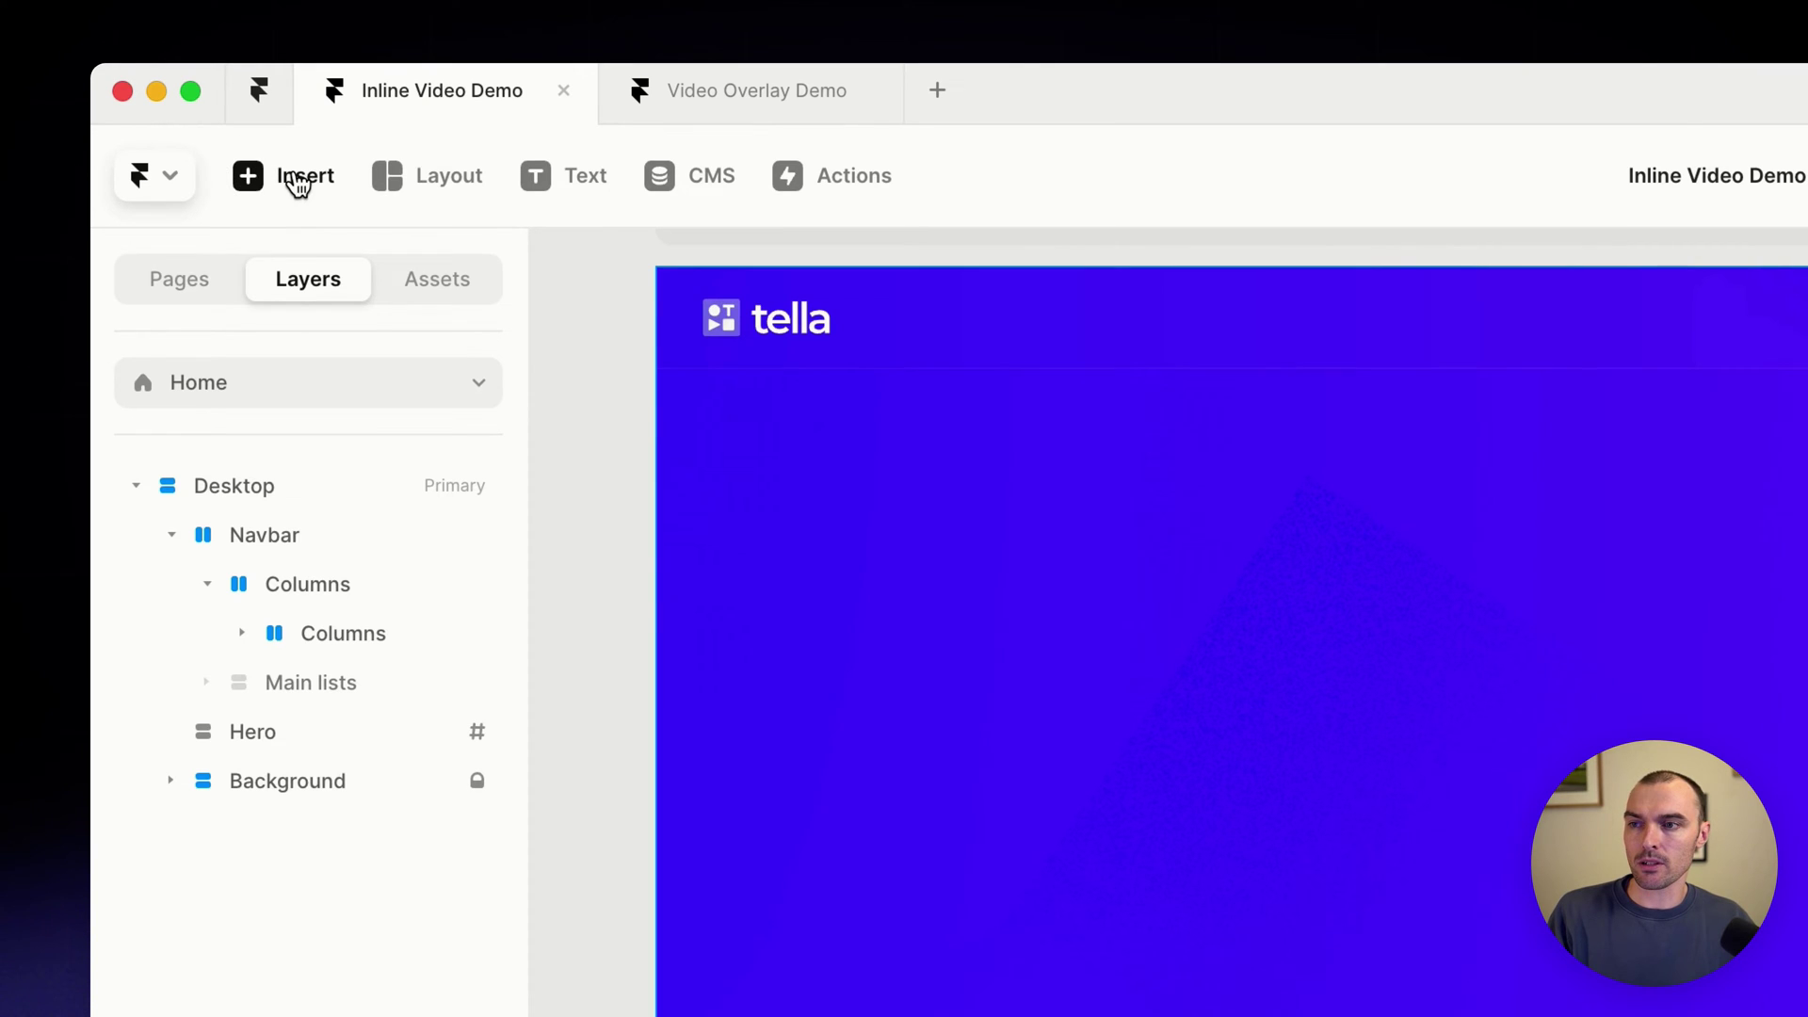
scroll(283, 753, "down", 10)
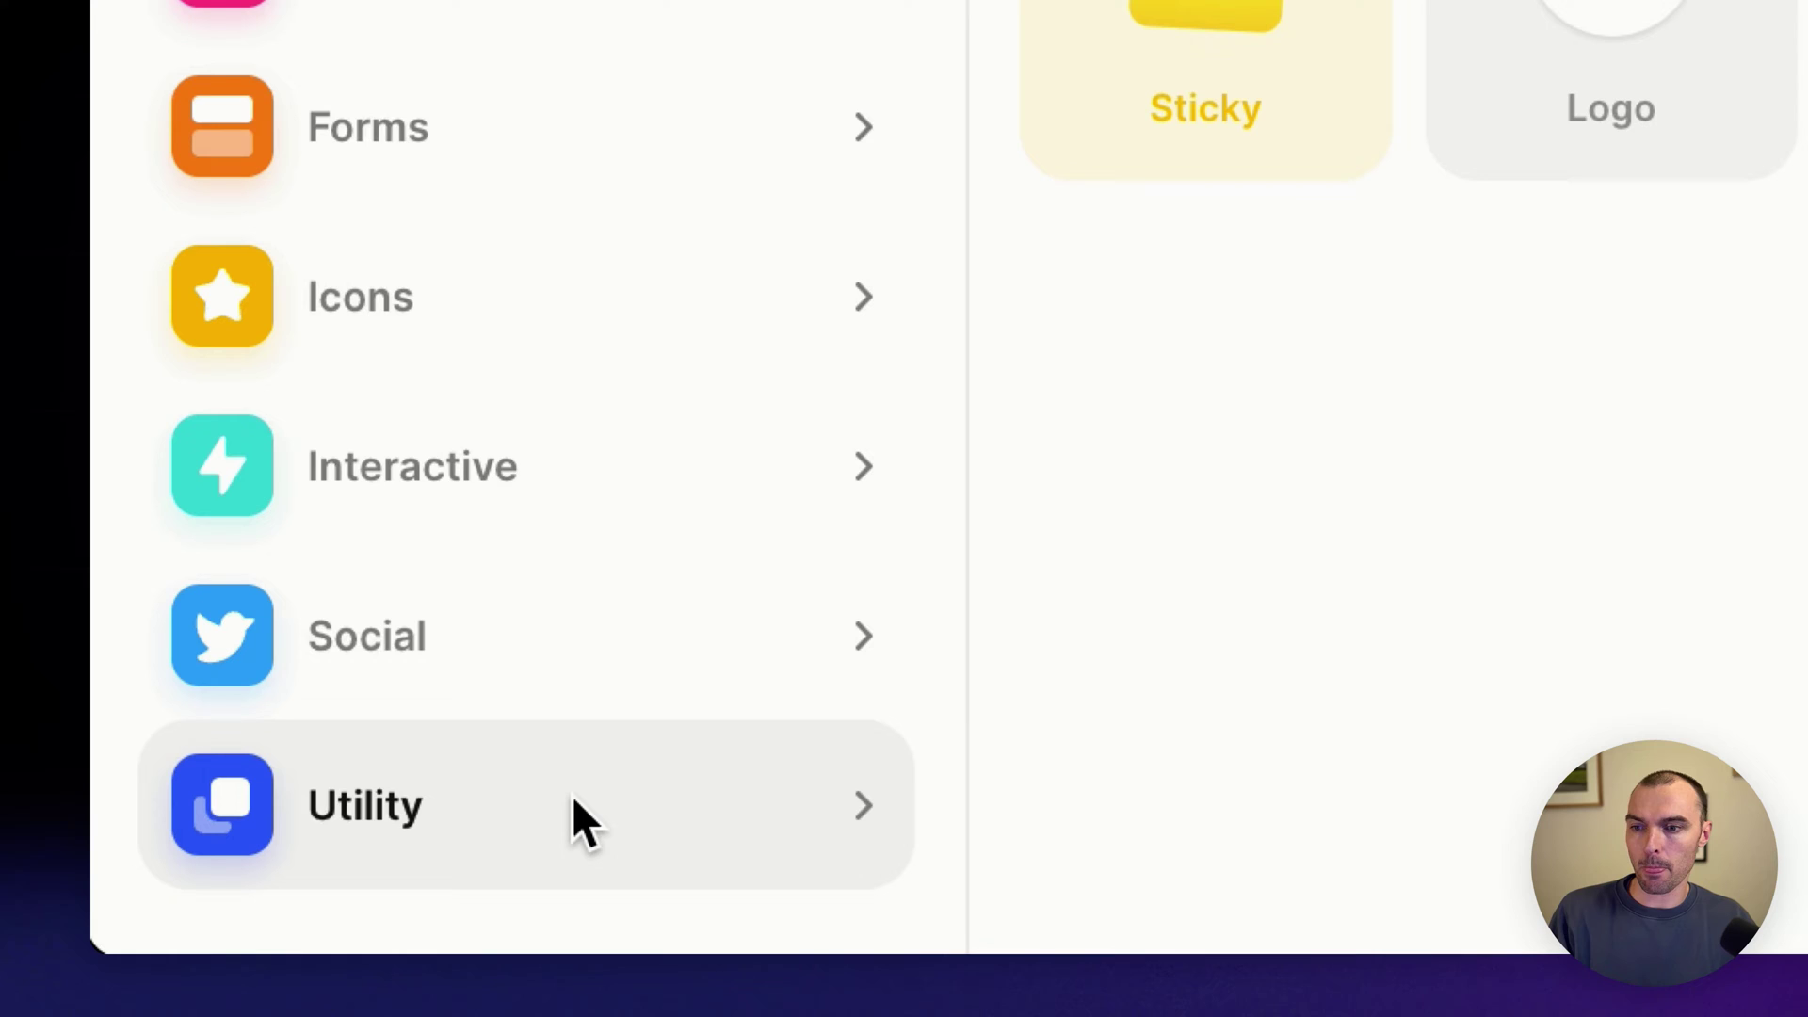
scroll(574, 800, "up", 10)
left_click_drag(828, 546, 945, 692)
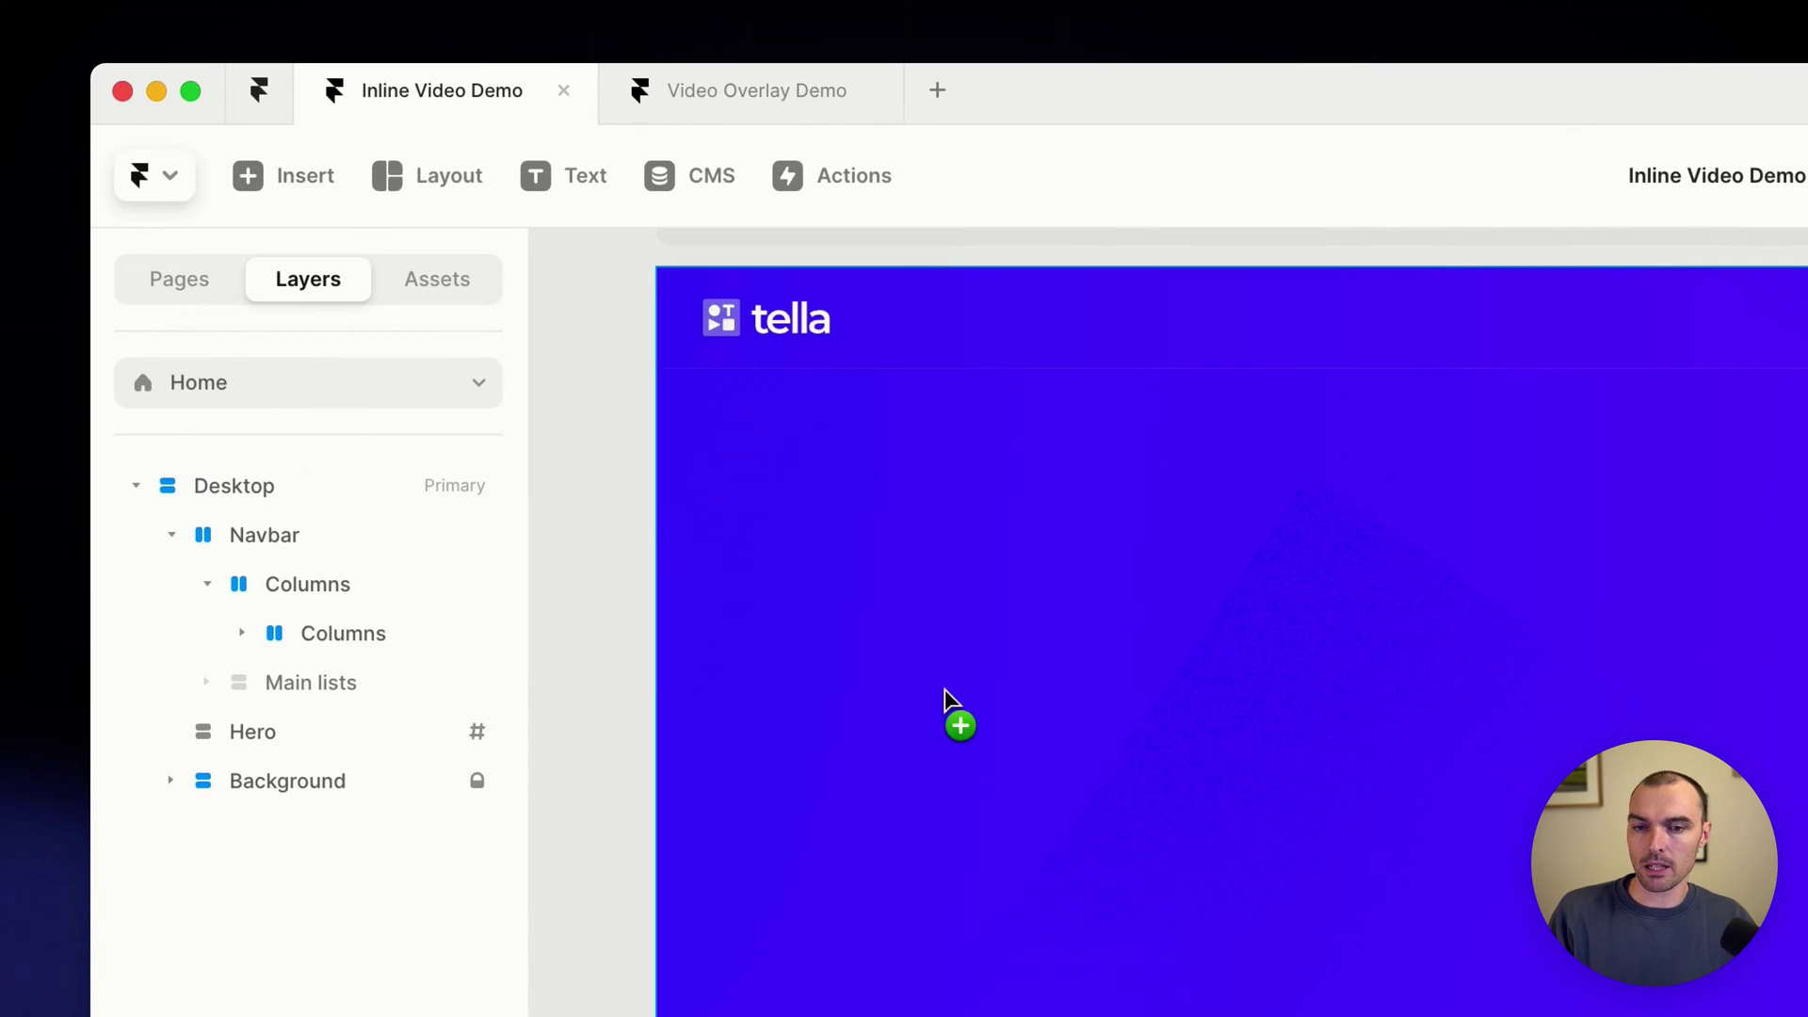
left_click_drag(1776, 861, 1770, 871)
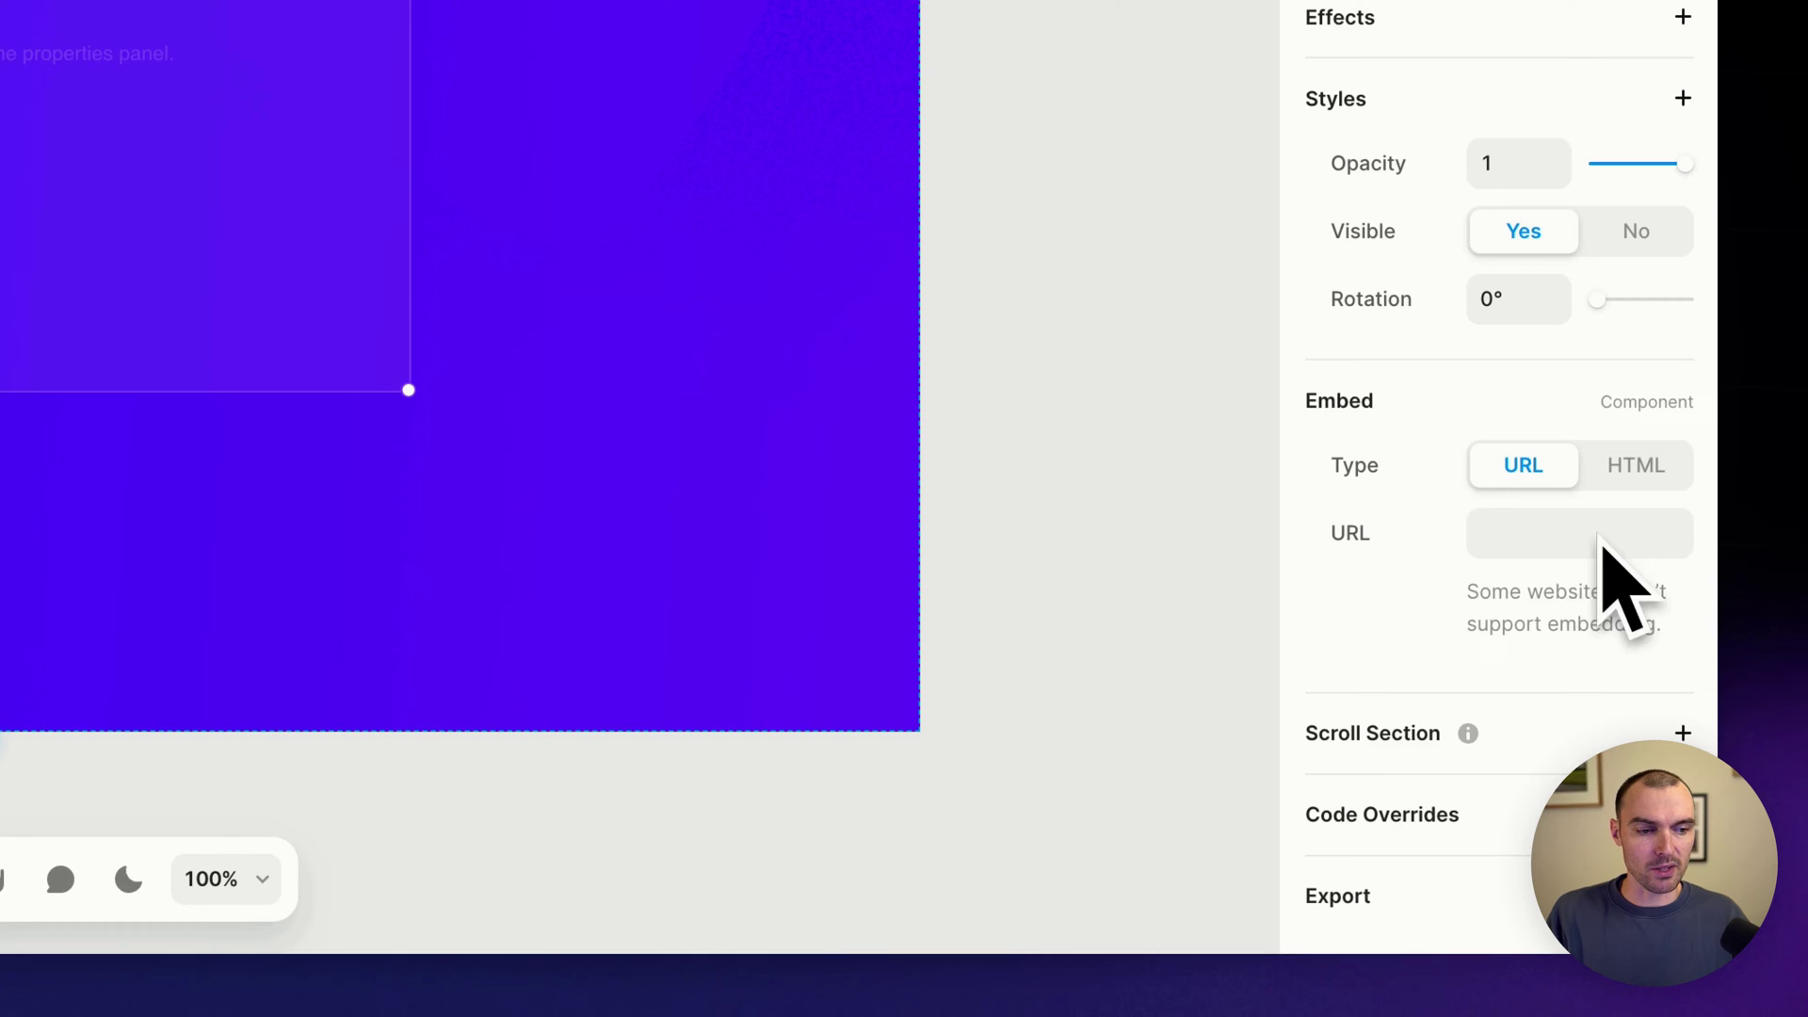
left_click(1643, 473)
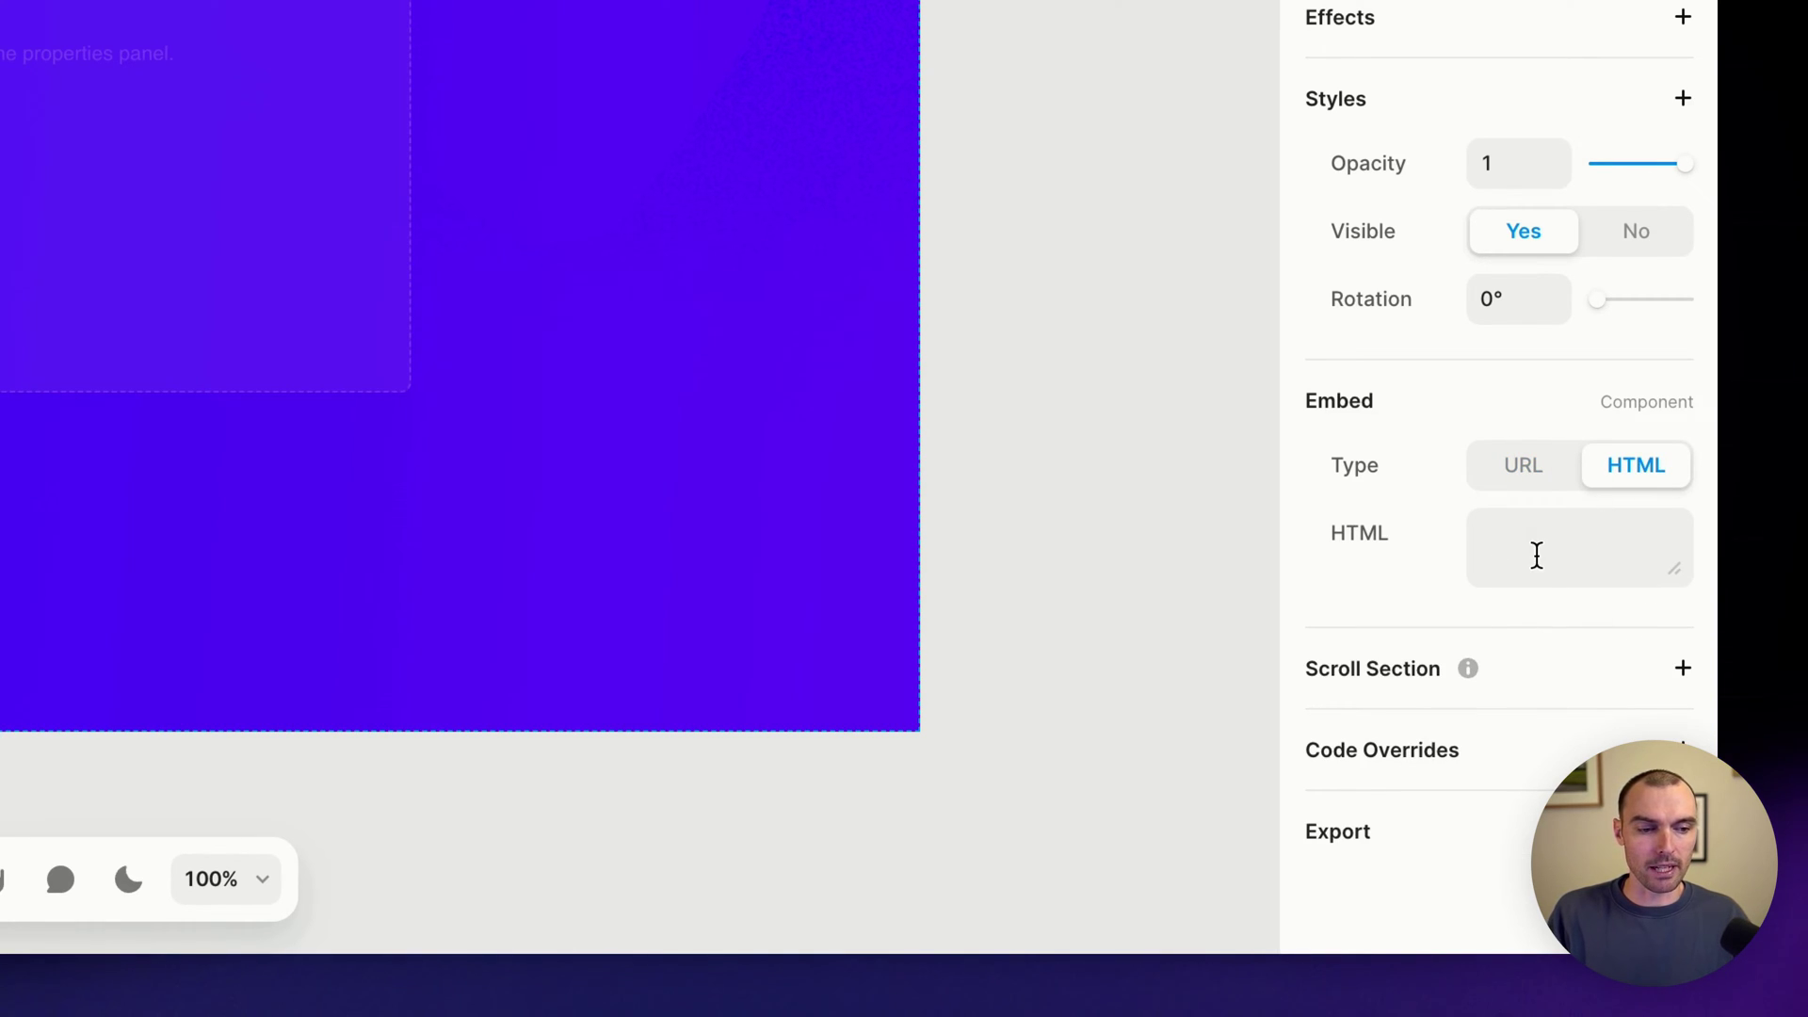
left_click(1516, 478)
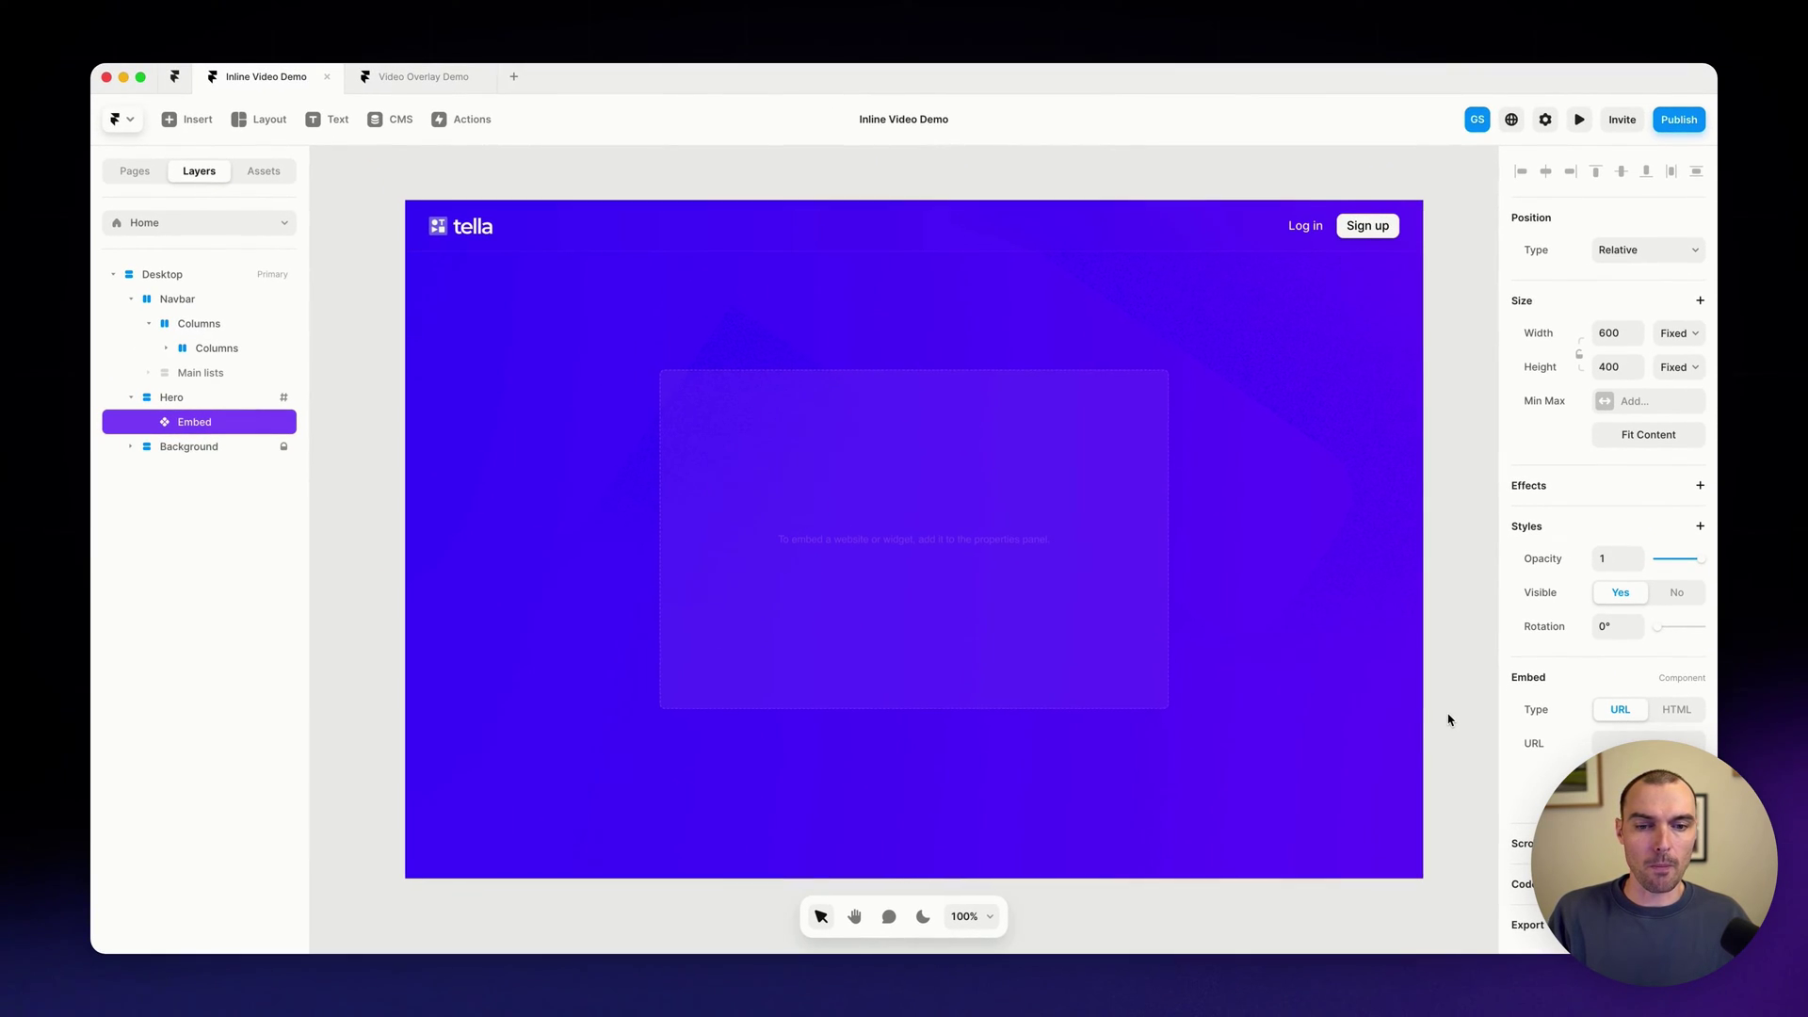
Copy the Tella 'My video!' link from the browser's address bar and return to Framer
key("super+Tab")
key("super+Tab")
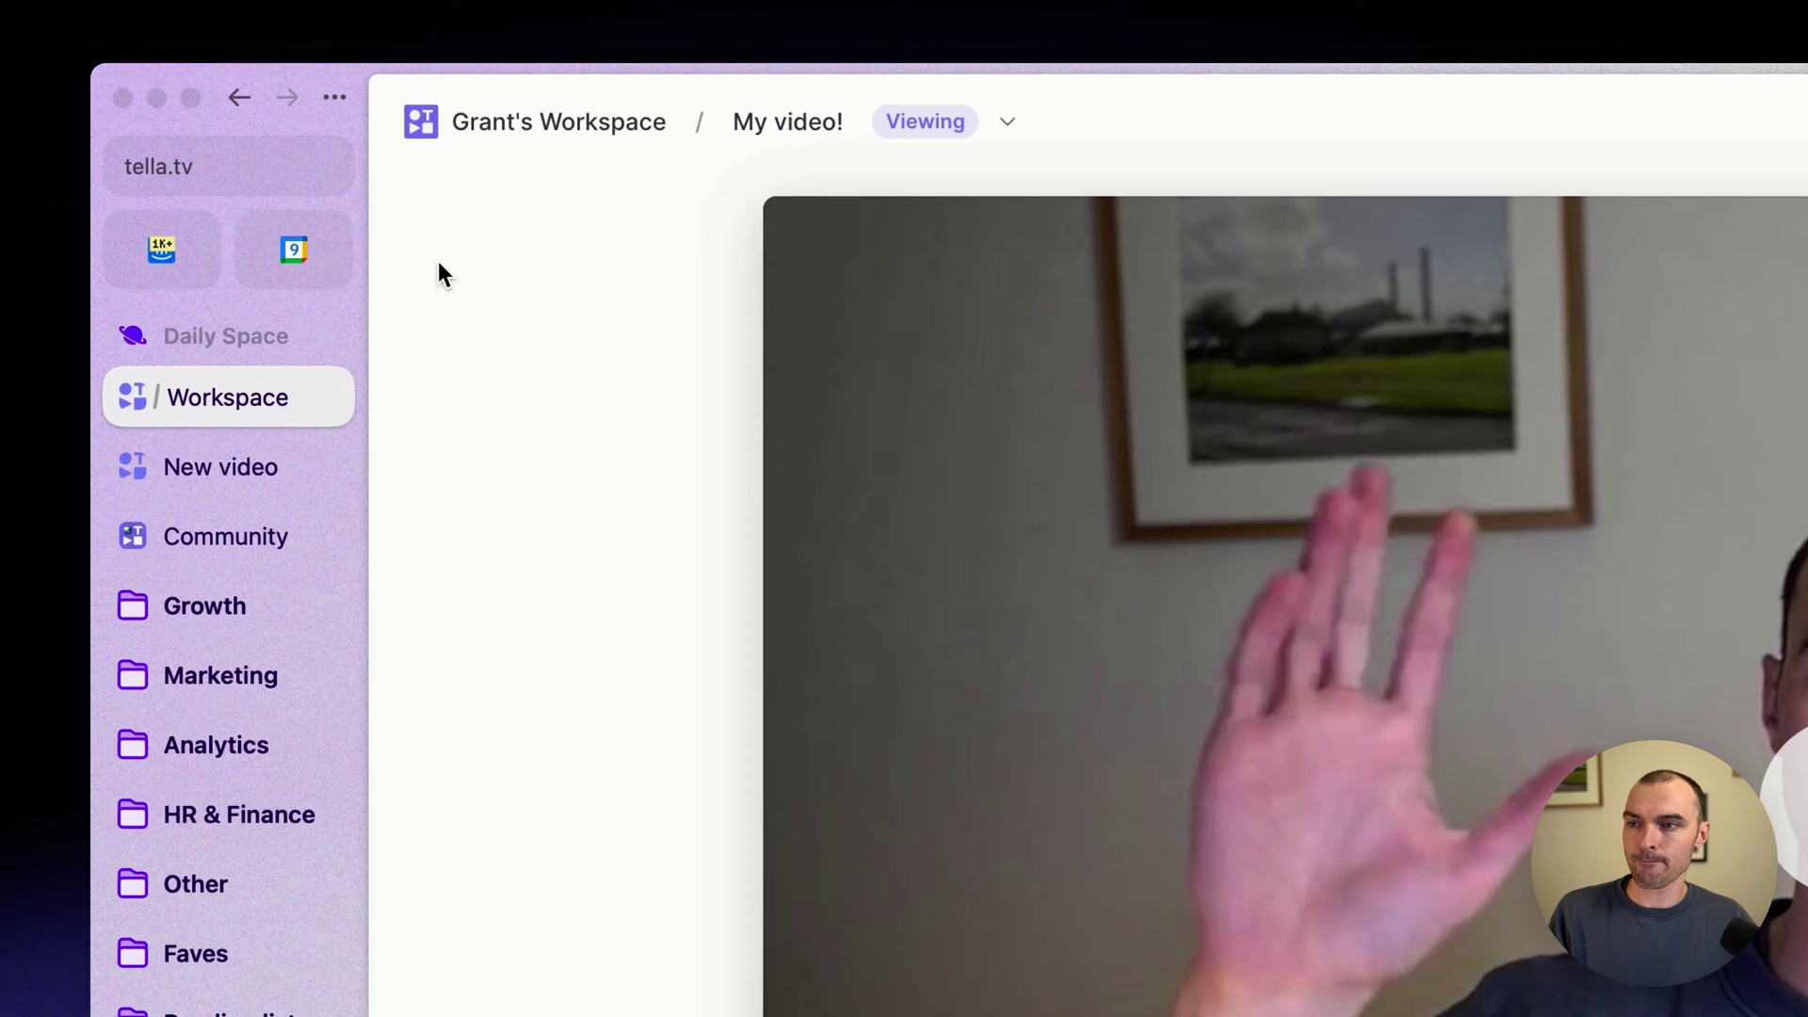
mouse_move(183, 118)
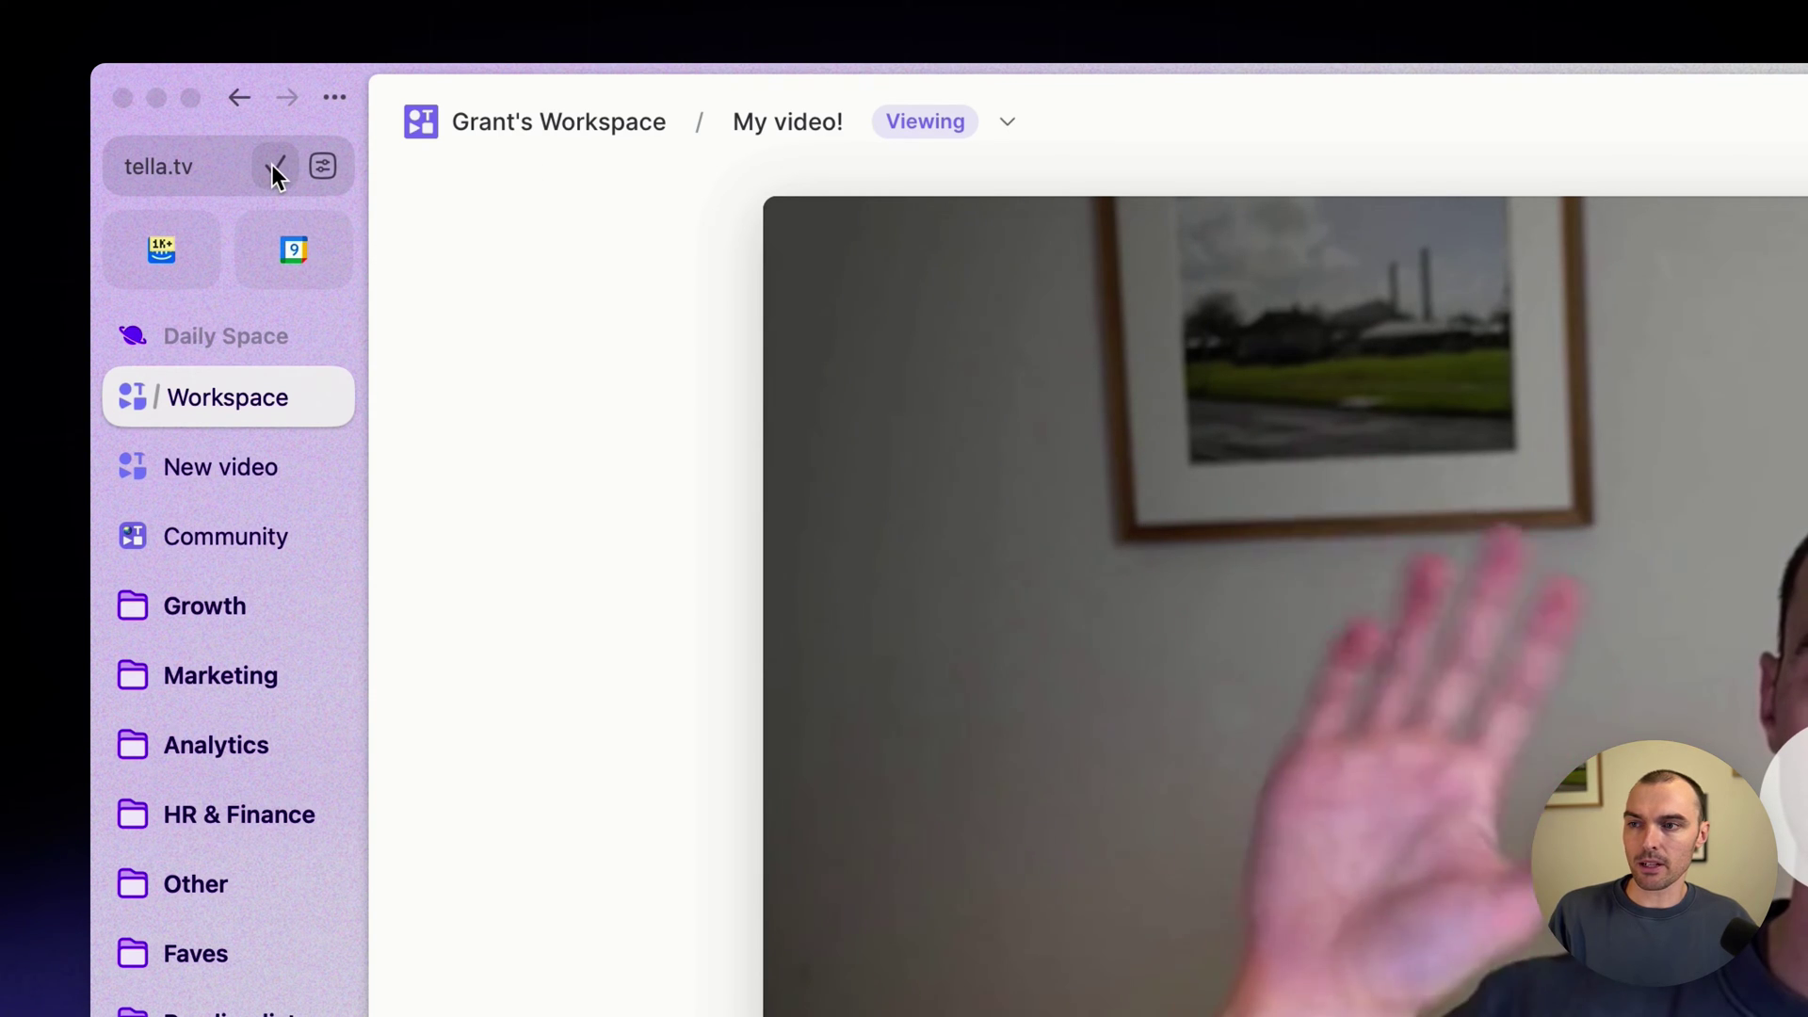
key("super+Tab")
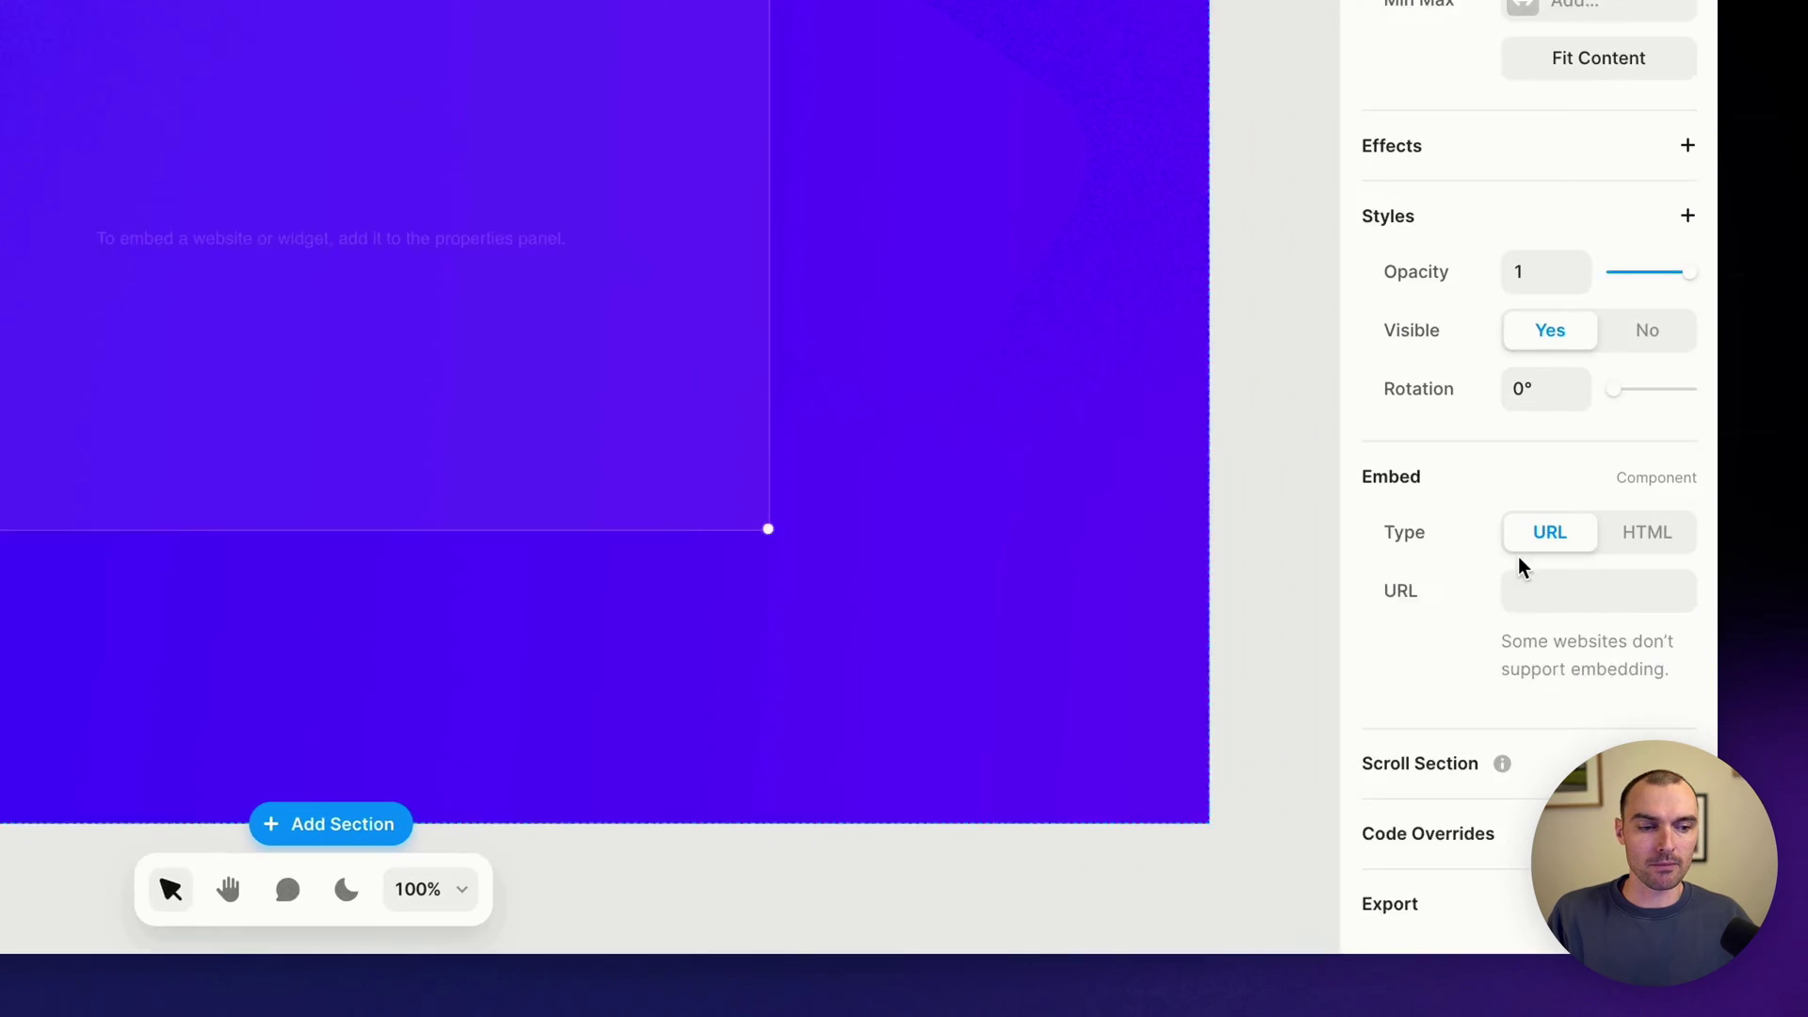
Paste the Tella link into the Embed URL field and resize the embed to 600×337
left_click(1651, 744)
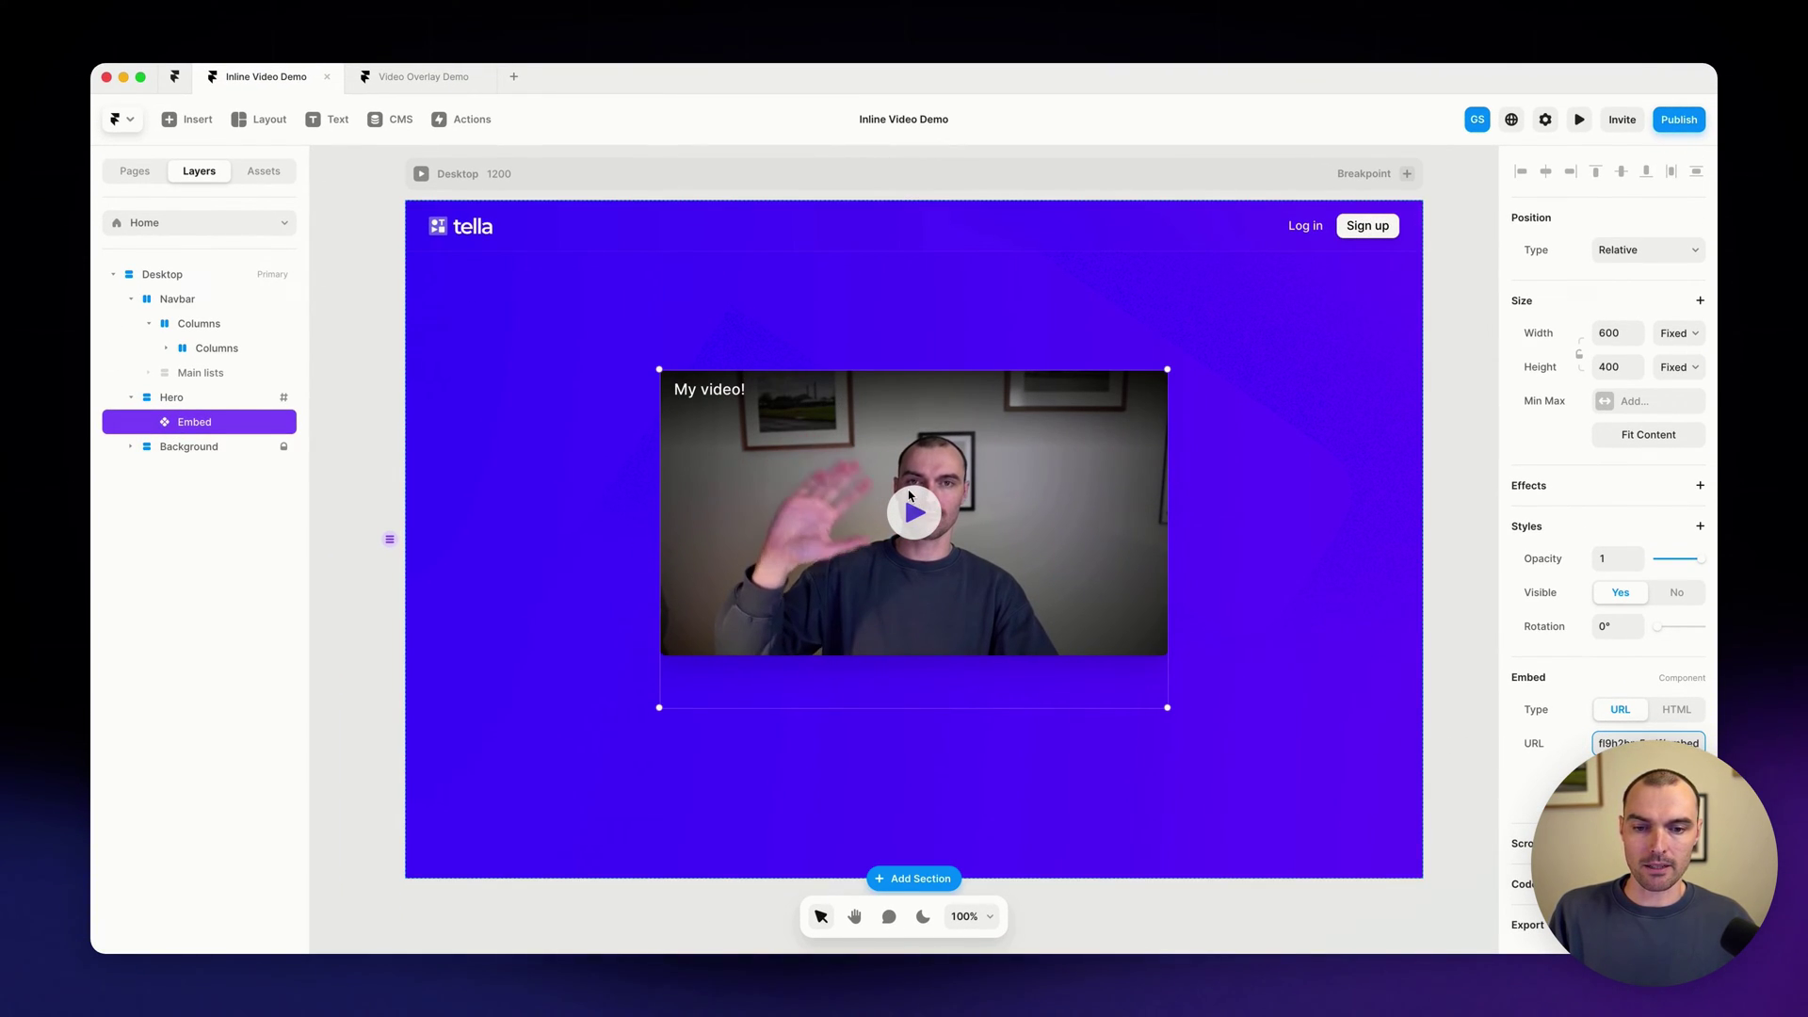
left_click_drag(928, 707, 927, 656)
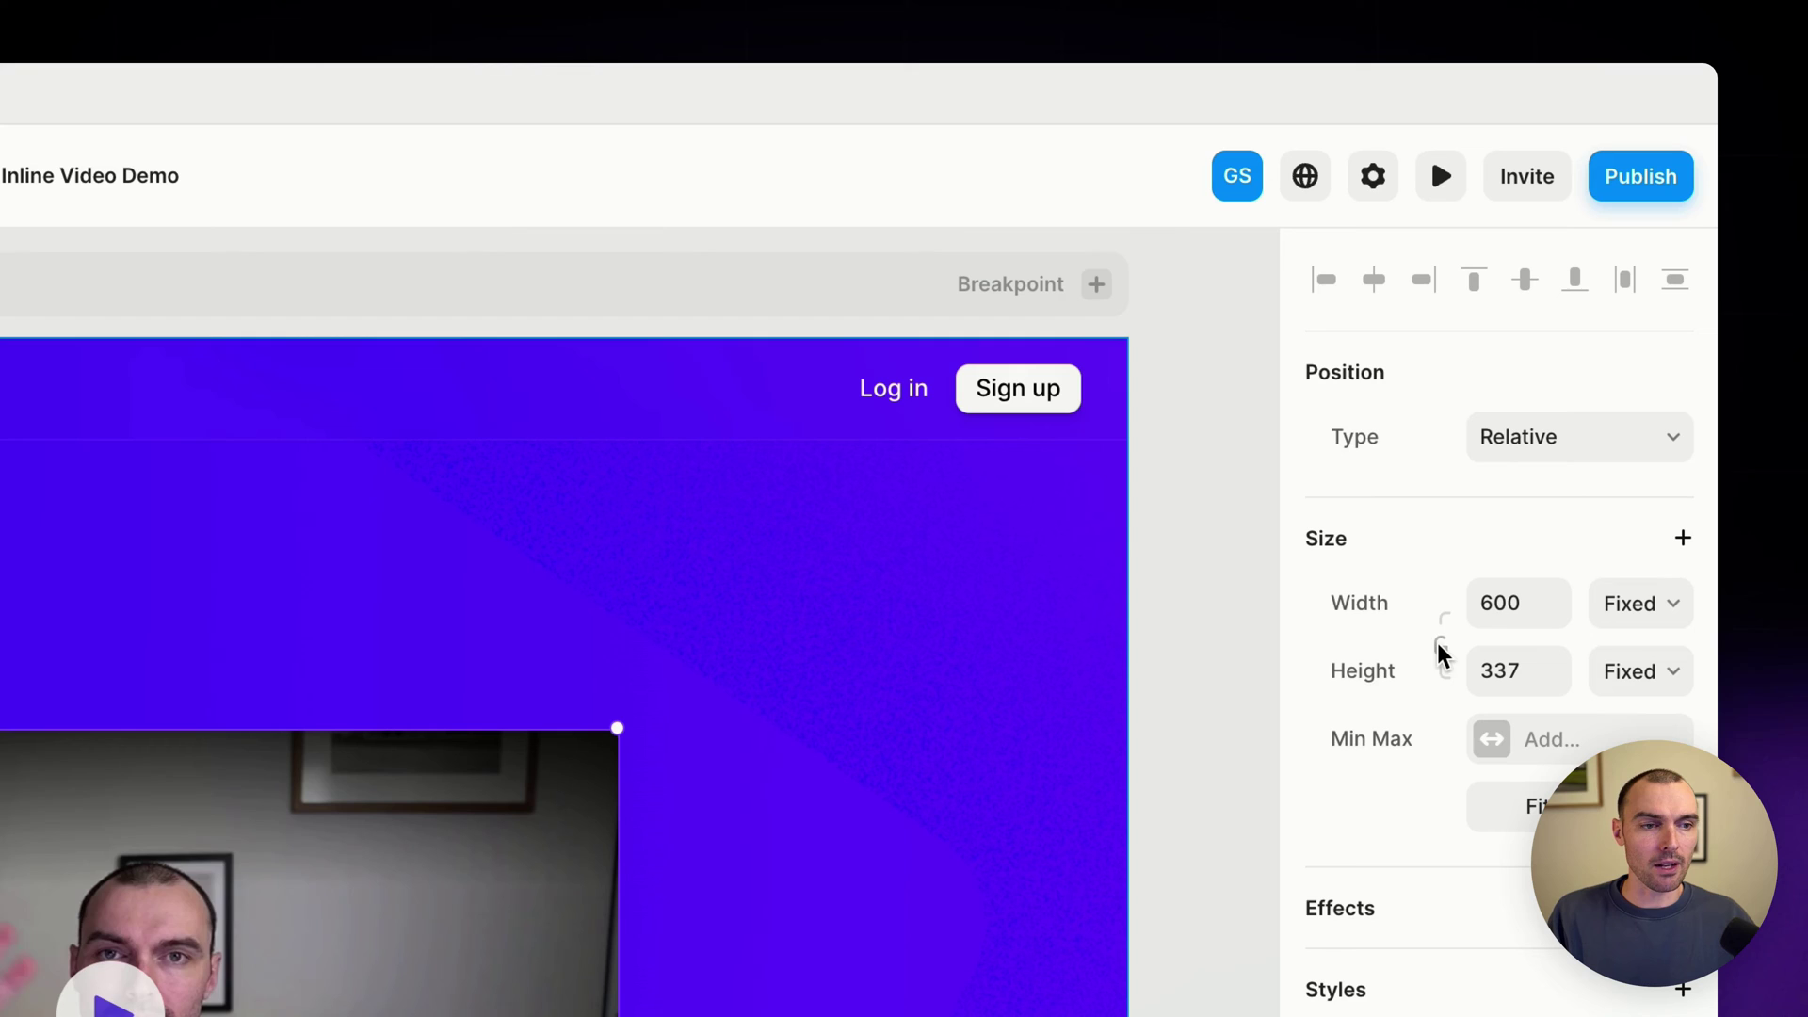
Lock the embed's aspect ratio and set its width to 100%
left_click(1442, 651)
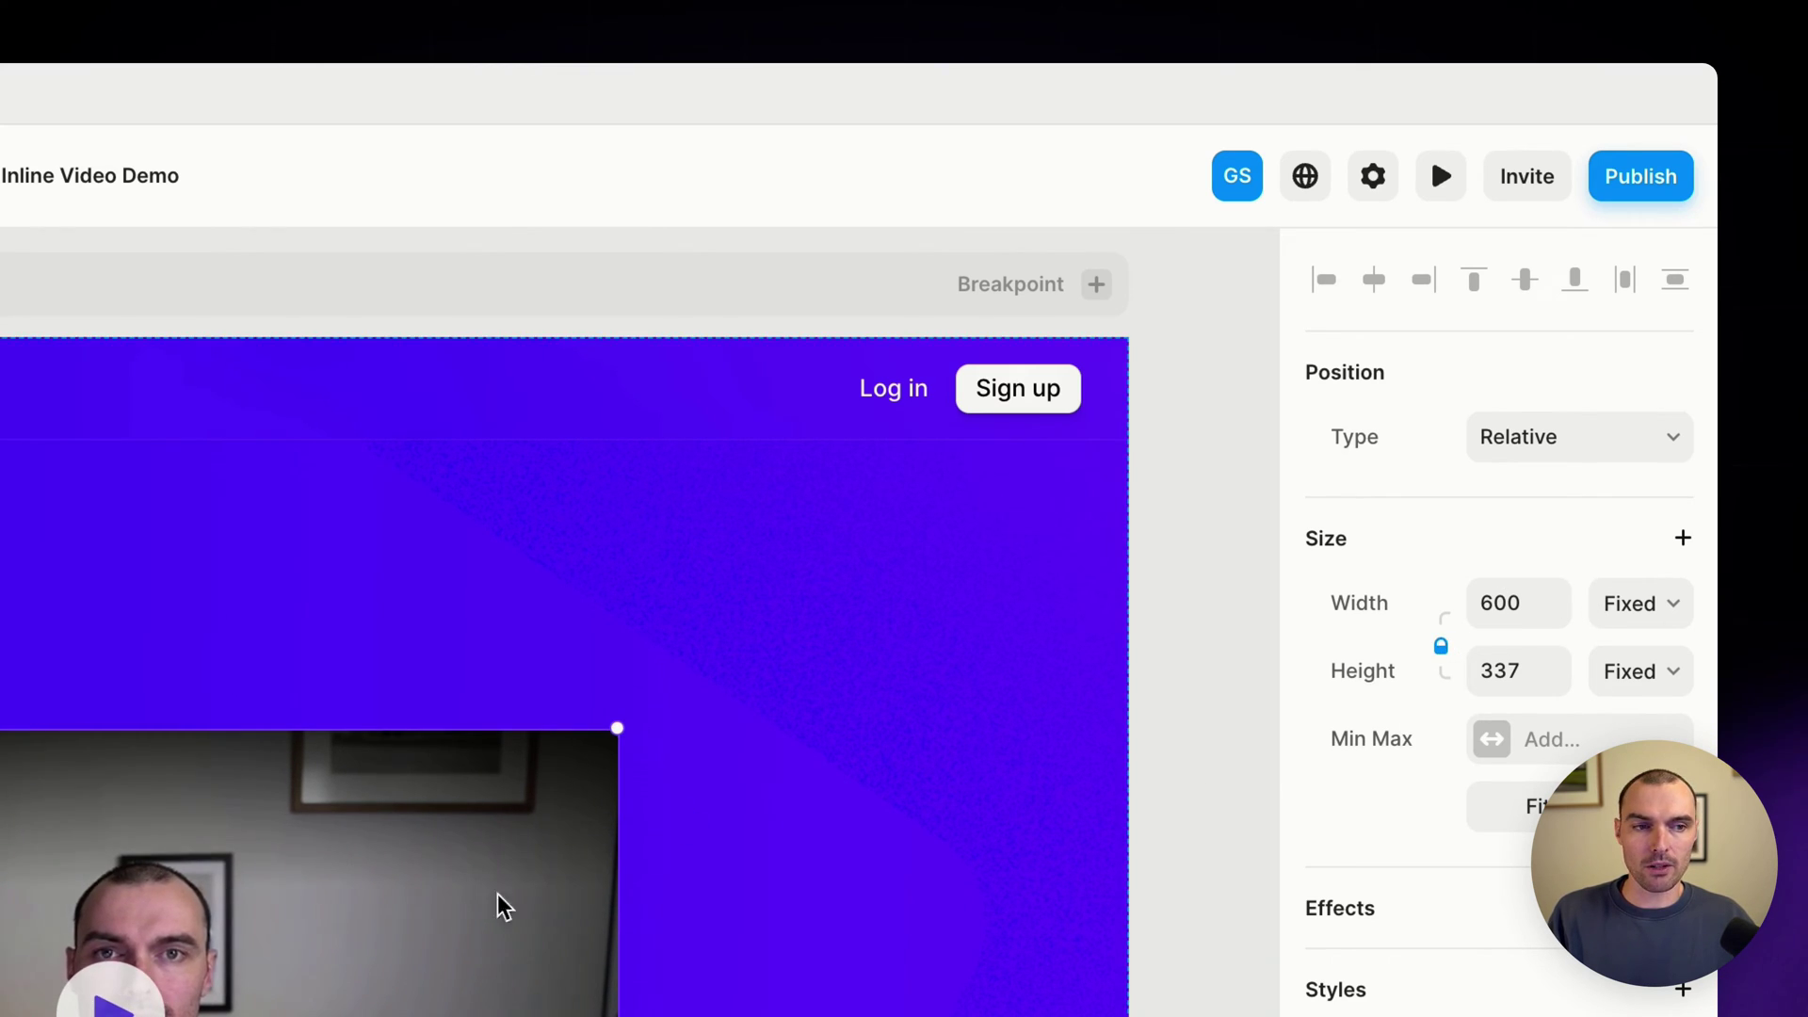
left_click(1534, 593)
type("100")
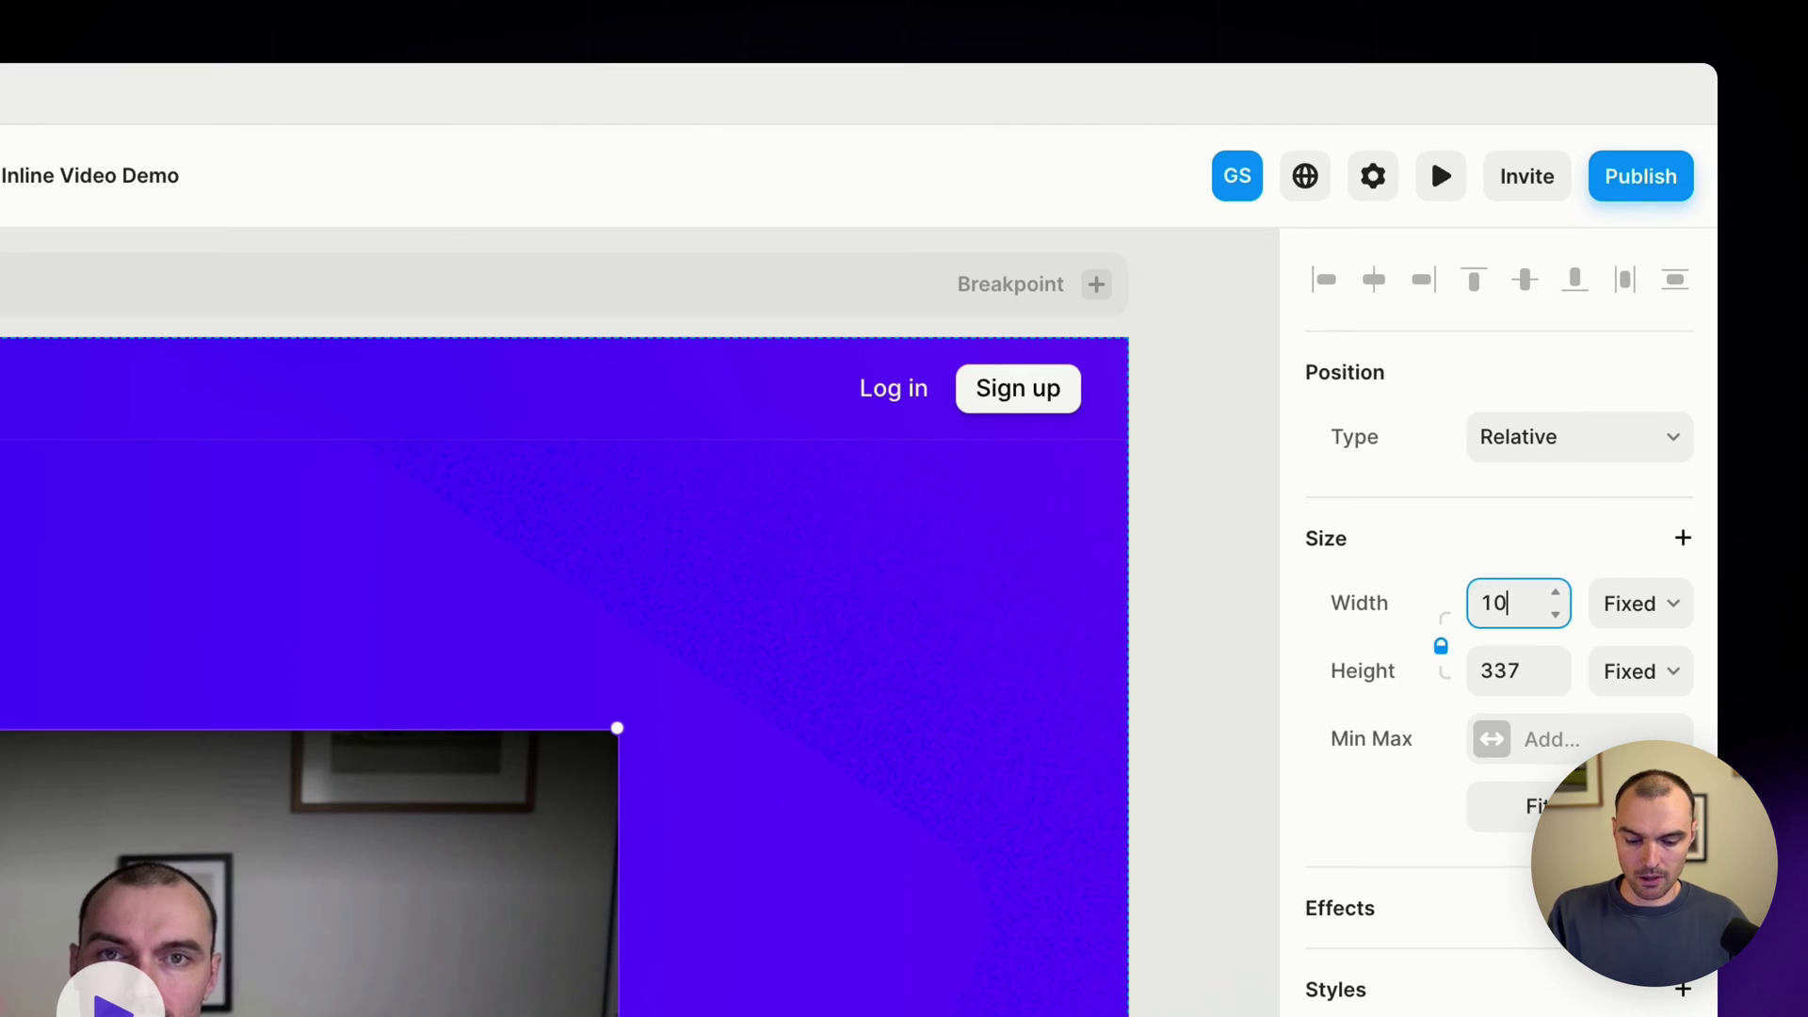
type("%")
key("Return")
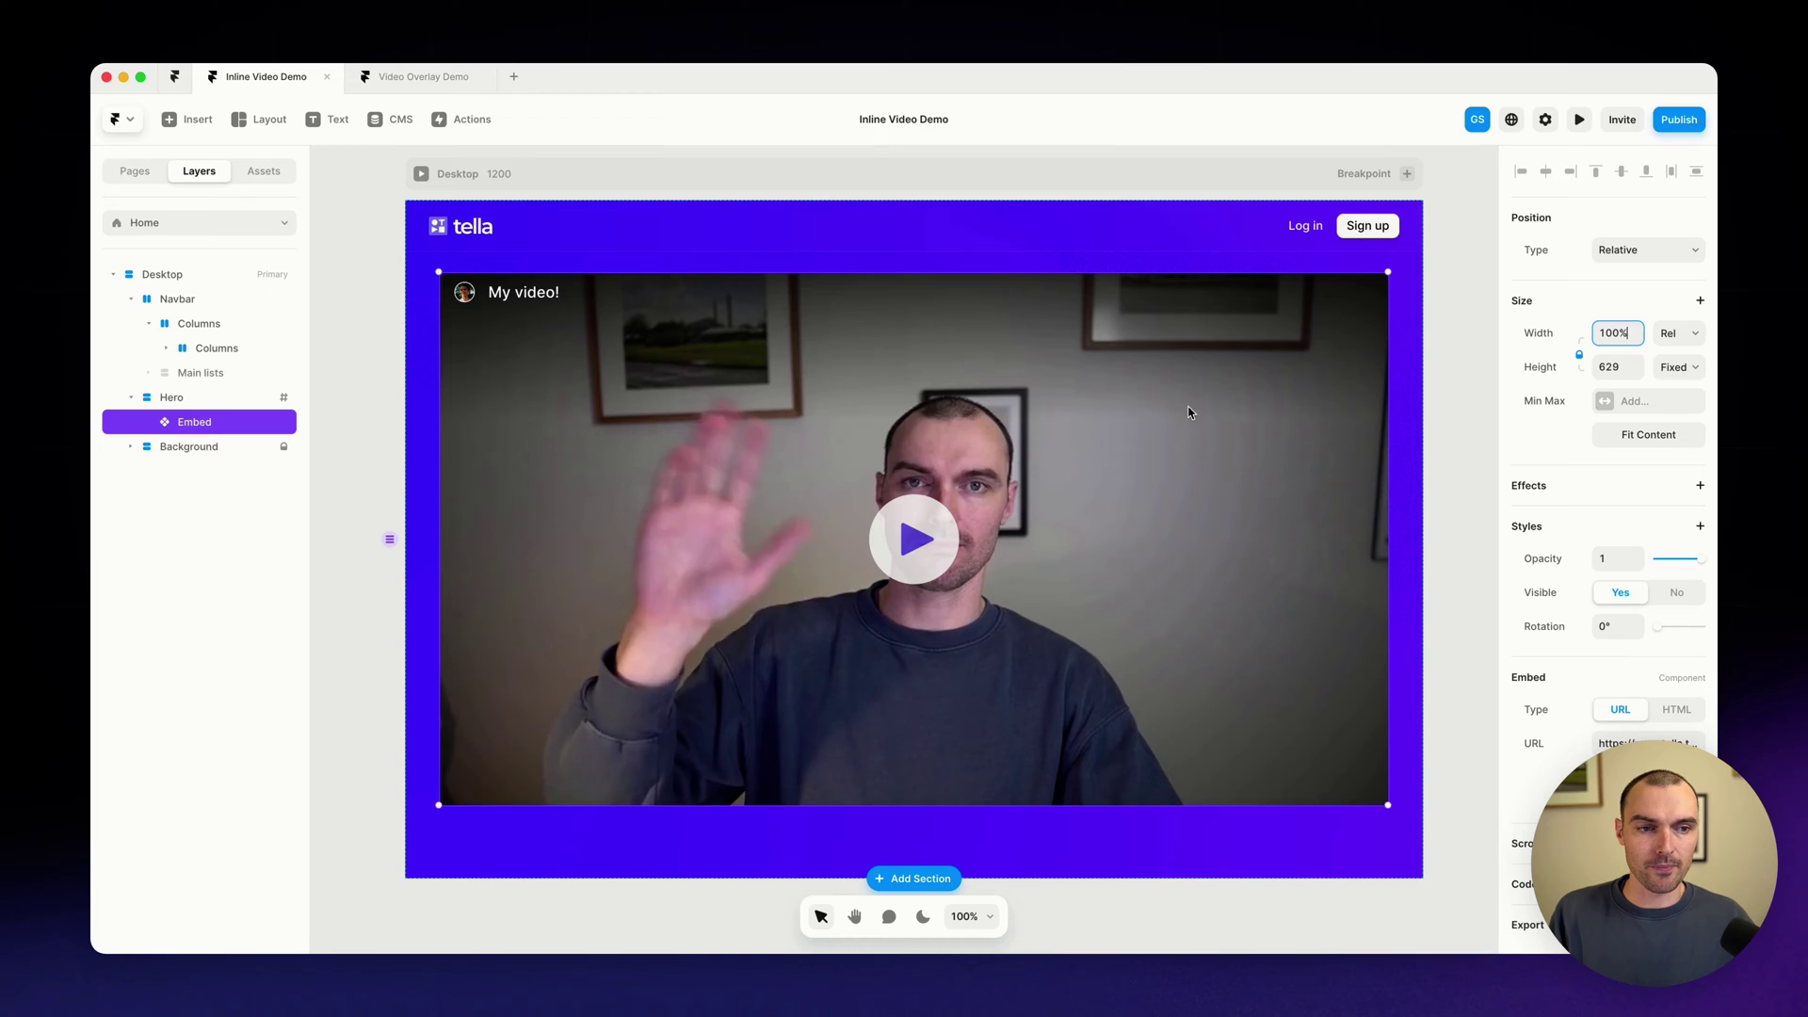
Add a Max Width limit of 700px to the embed
left_click(1640, 406)
left_click(1657, 409)
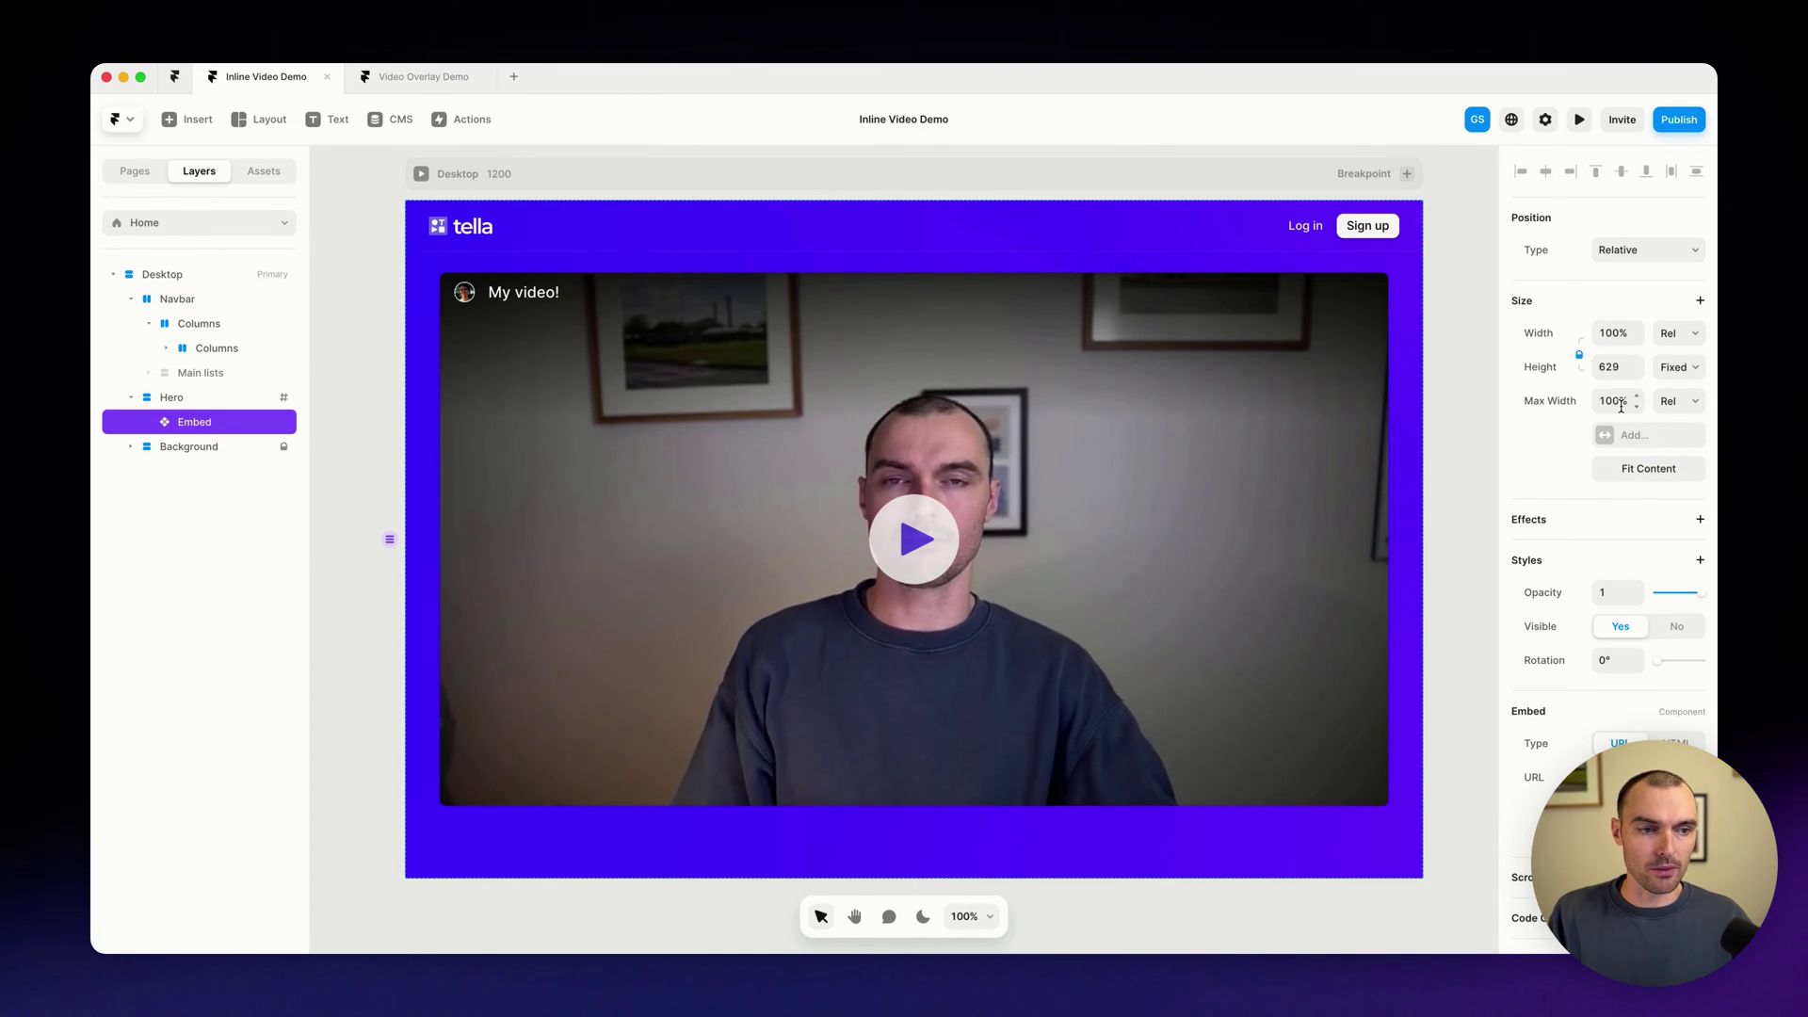
left_click(1616, 401)
type("7")
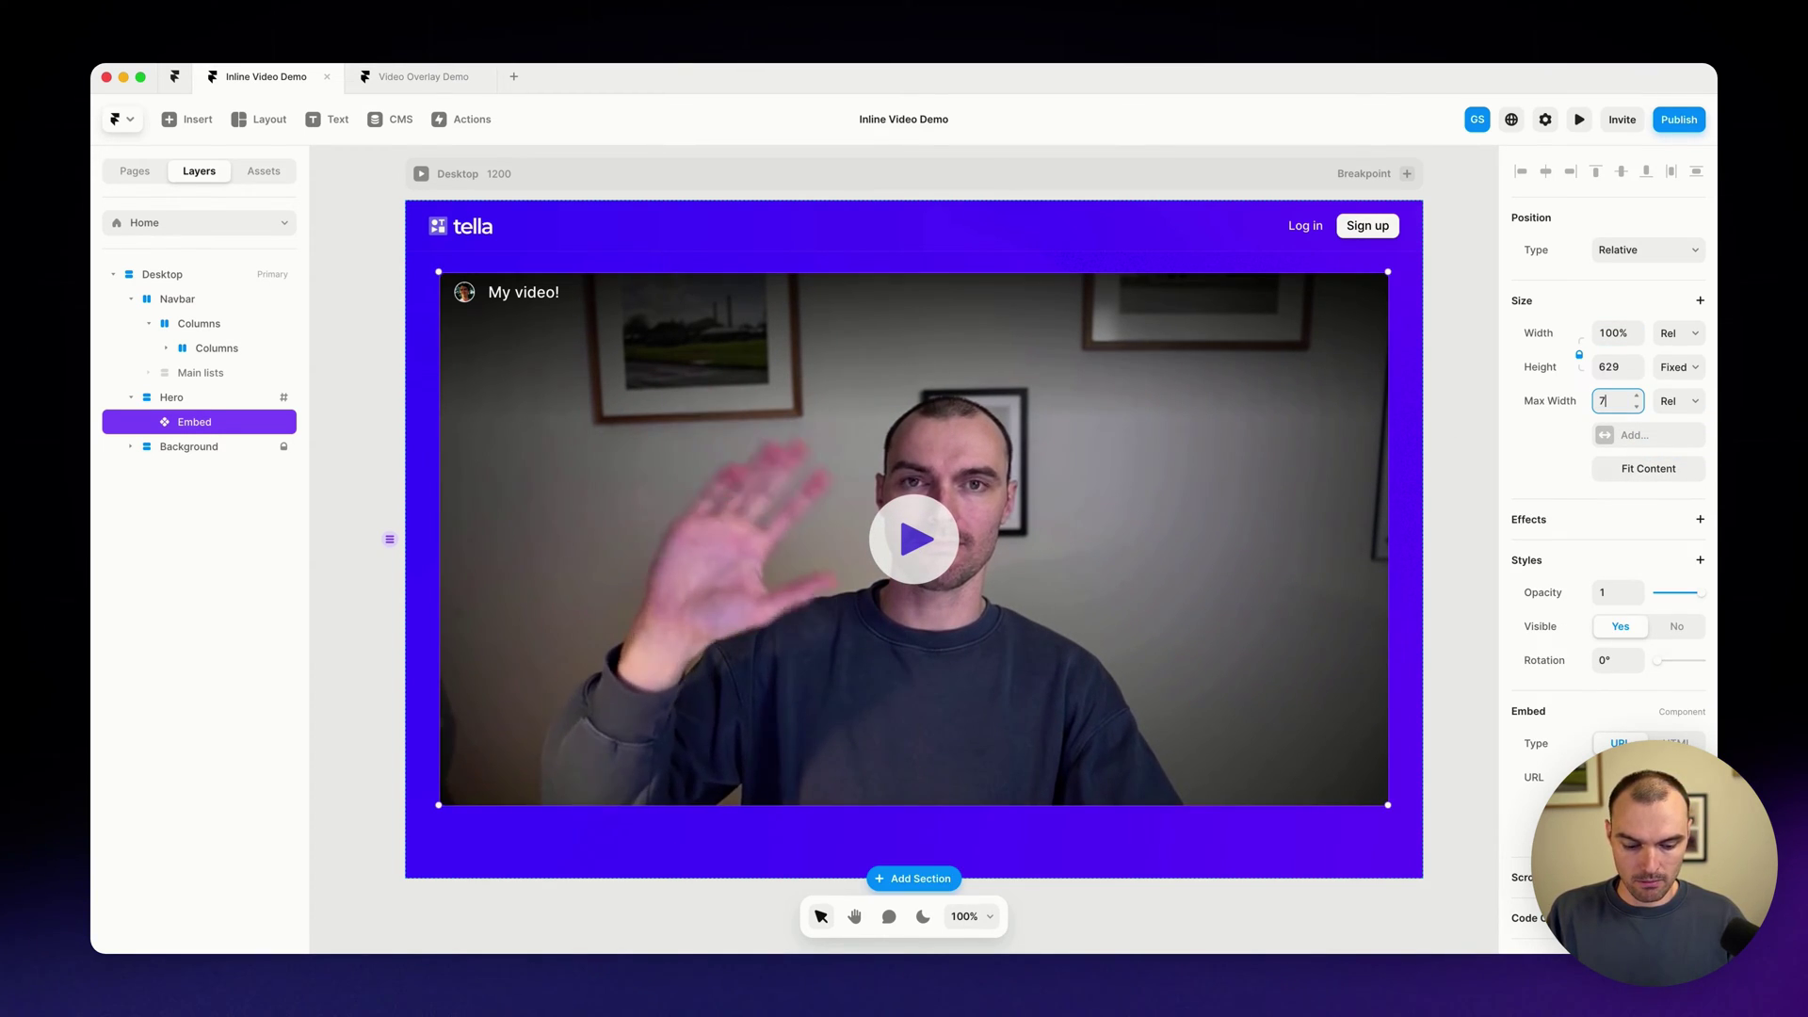
type("00px")
key("Return")
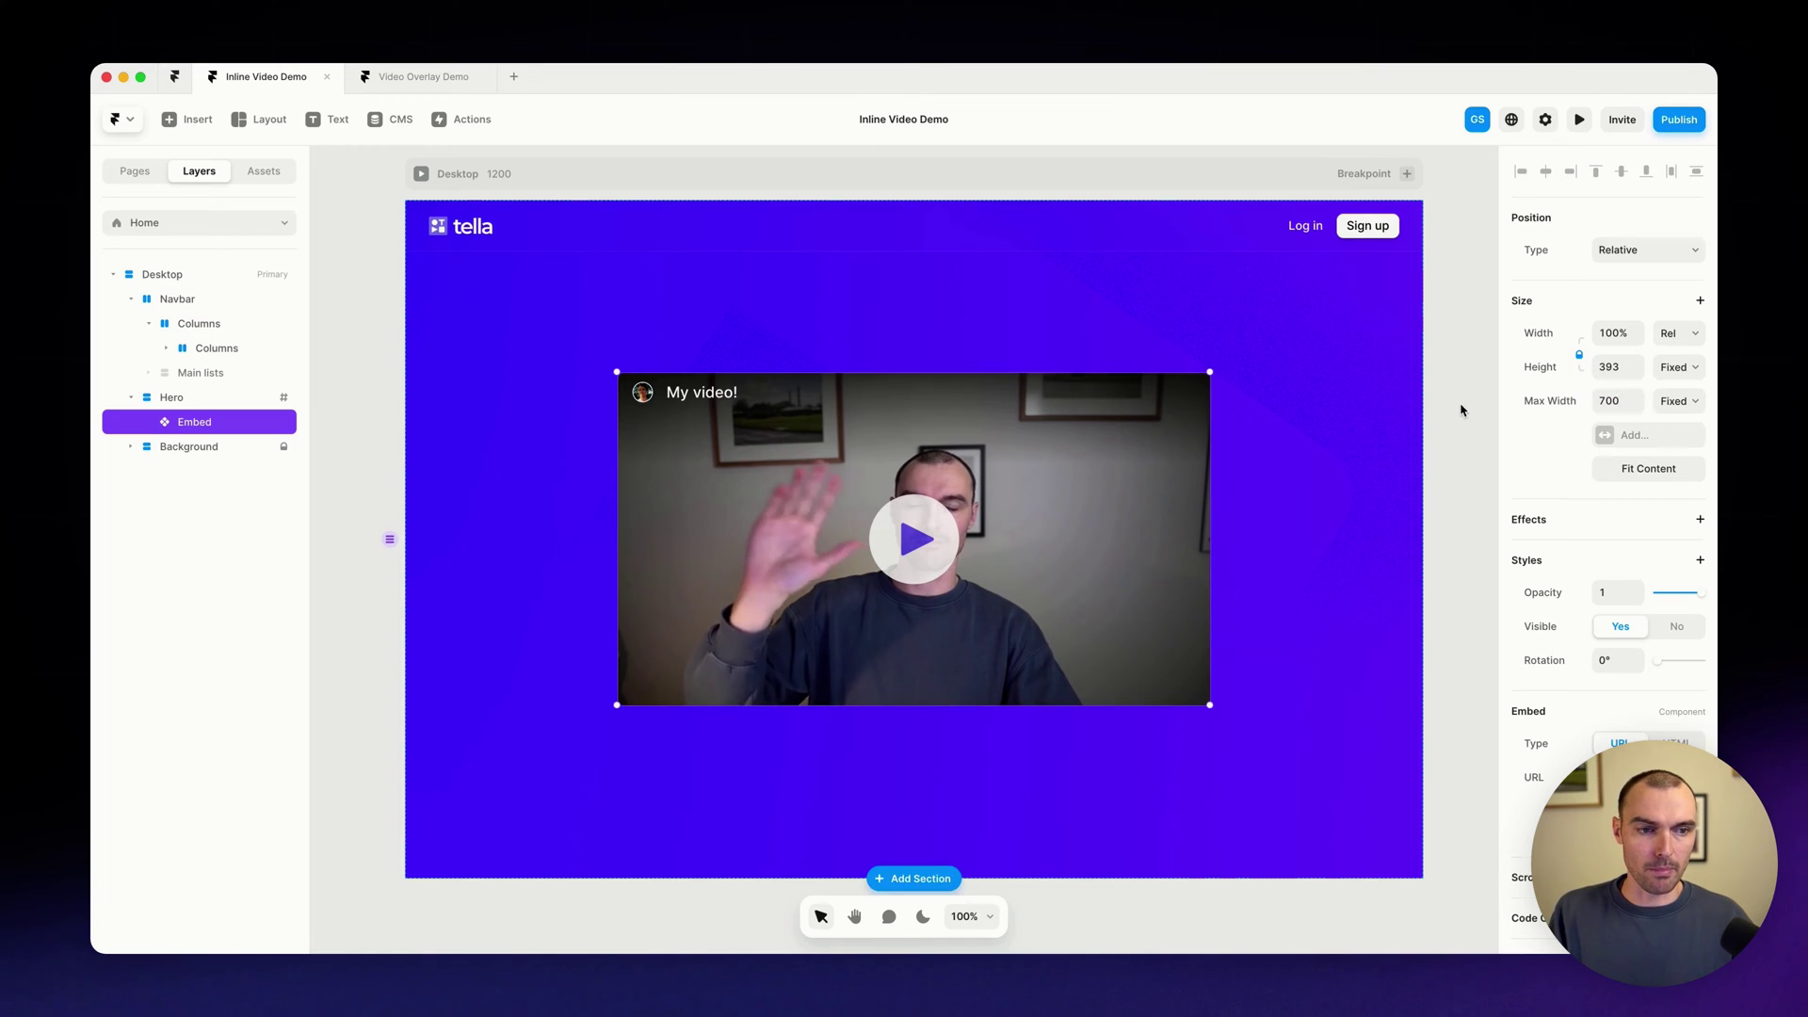
left_click(1473, 410)
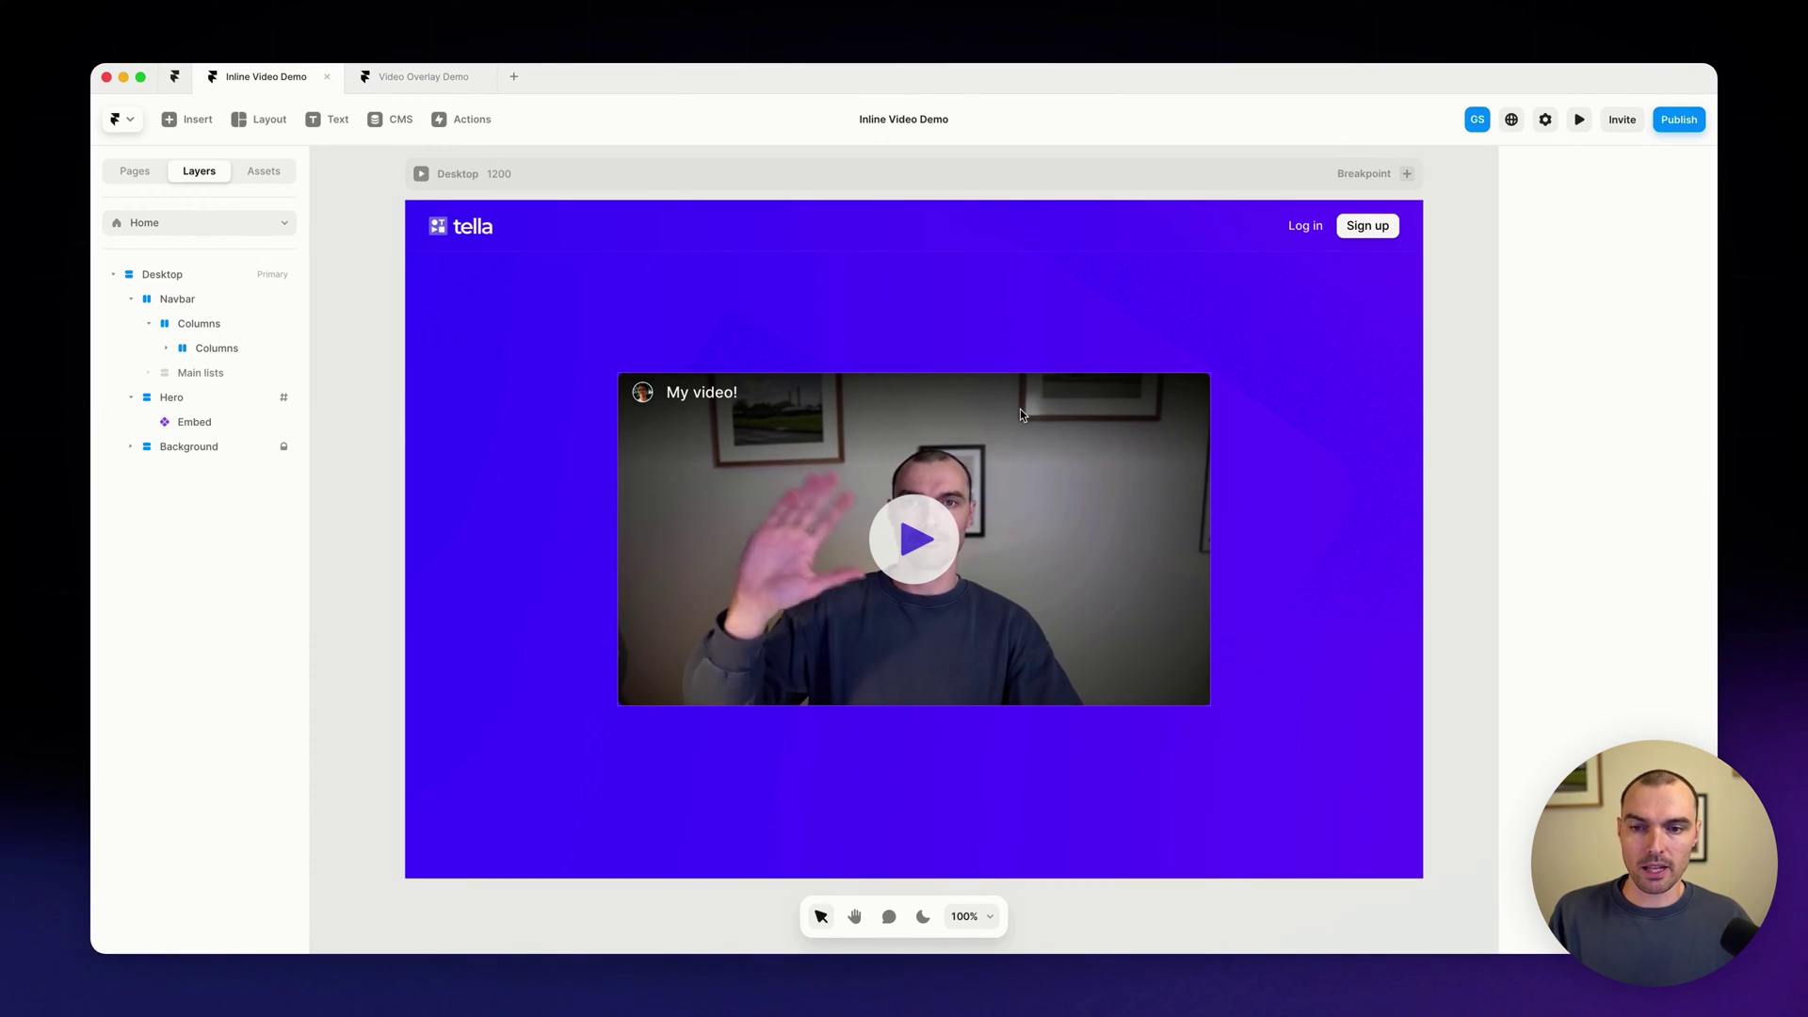
left_click(1581, 123)
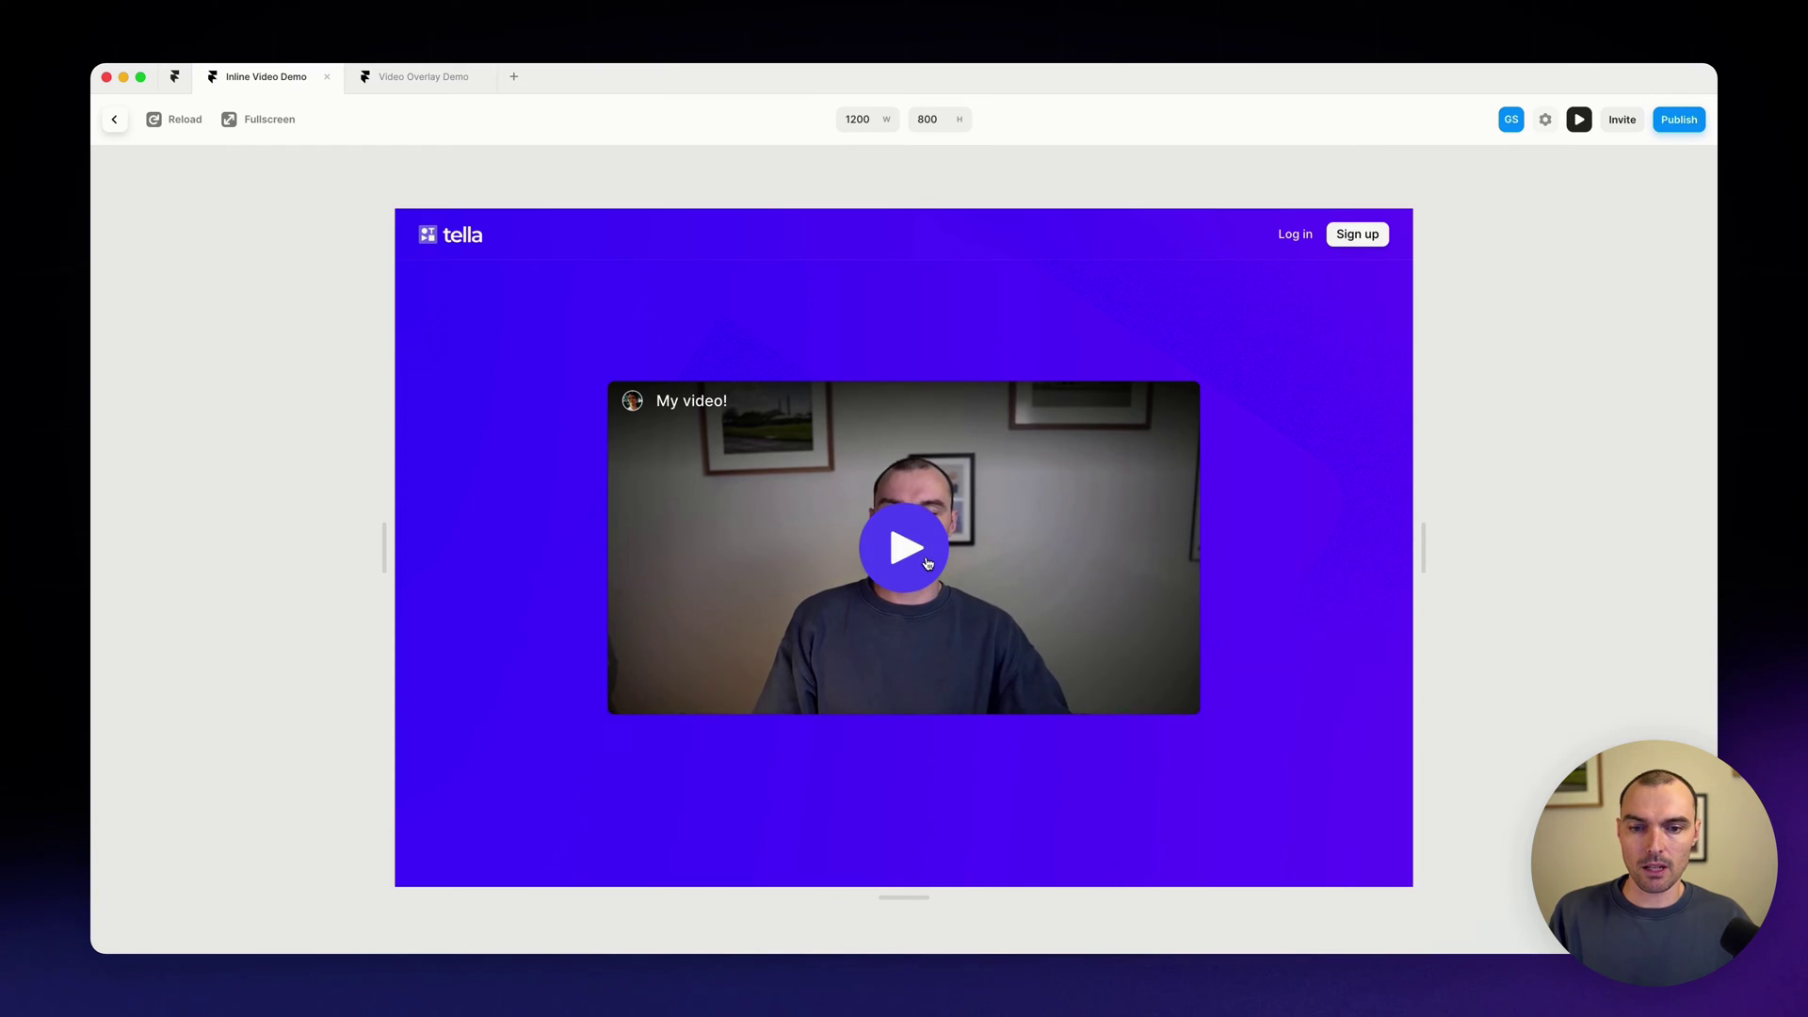
left_click(905, 559)
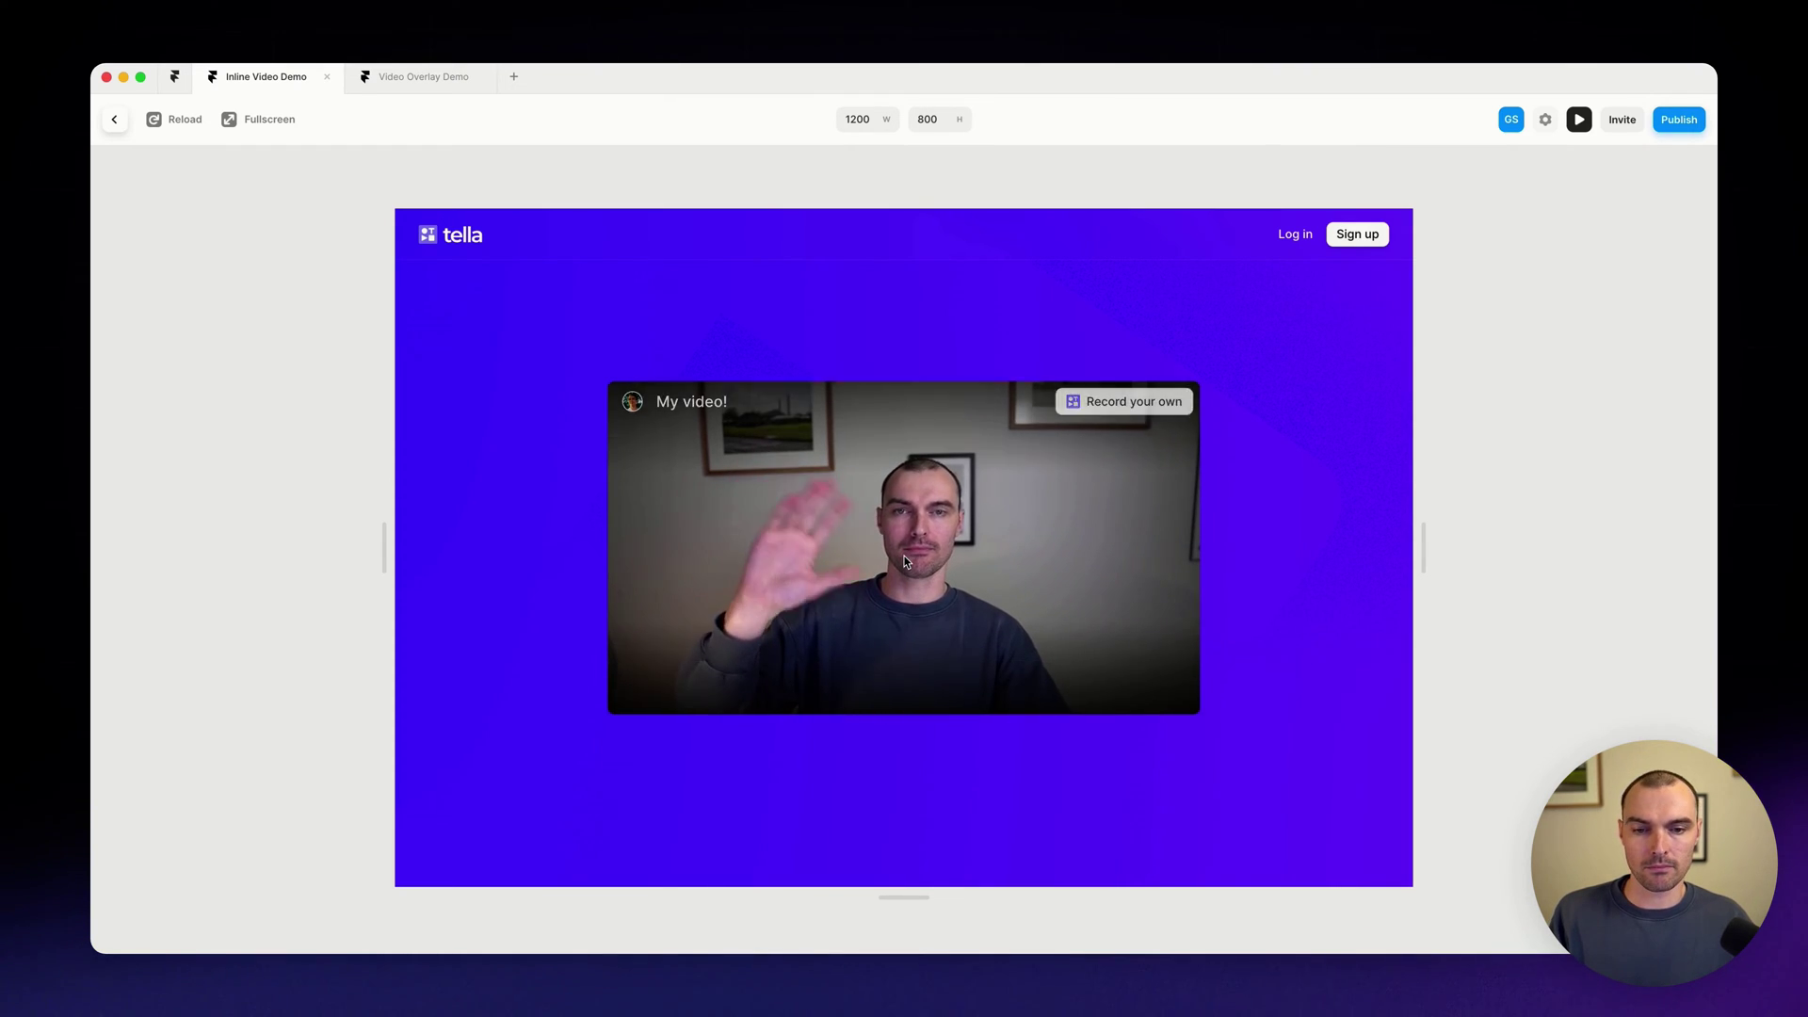
left_click(637, 686)
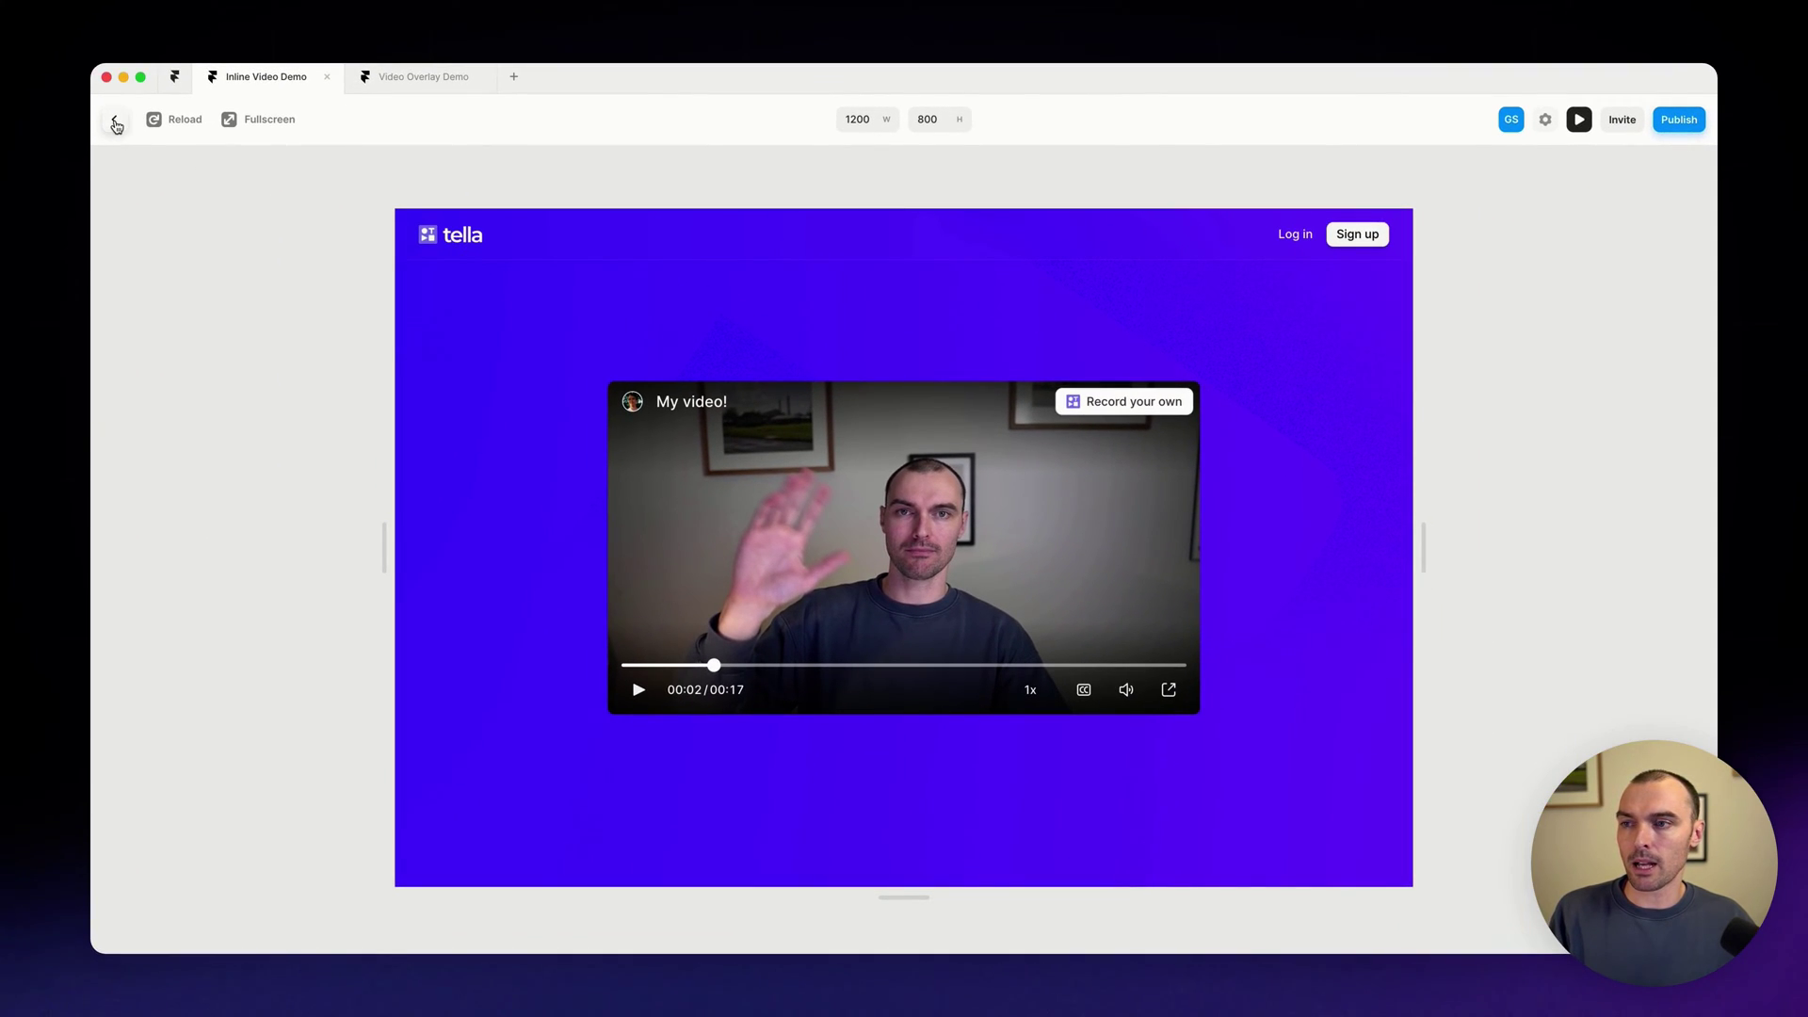
left_click(115, 123)
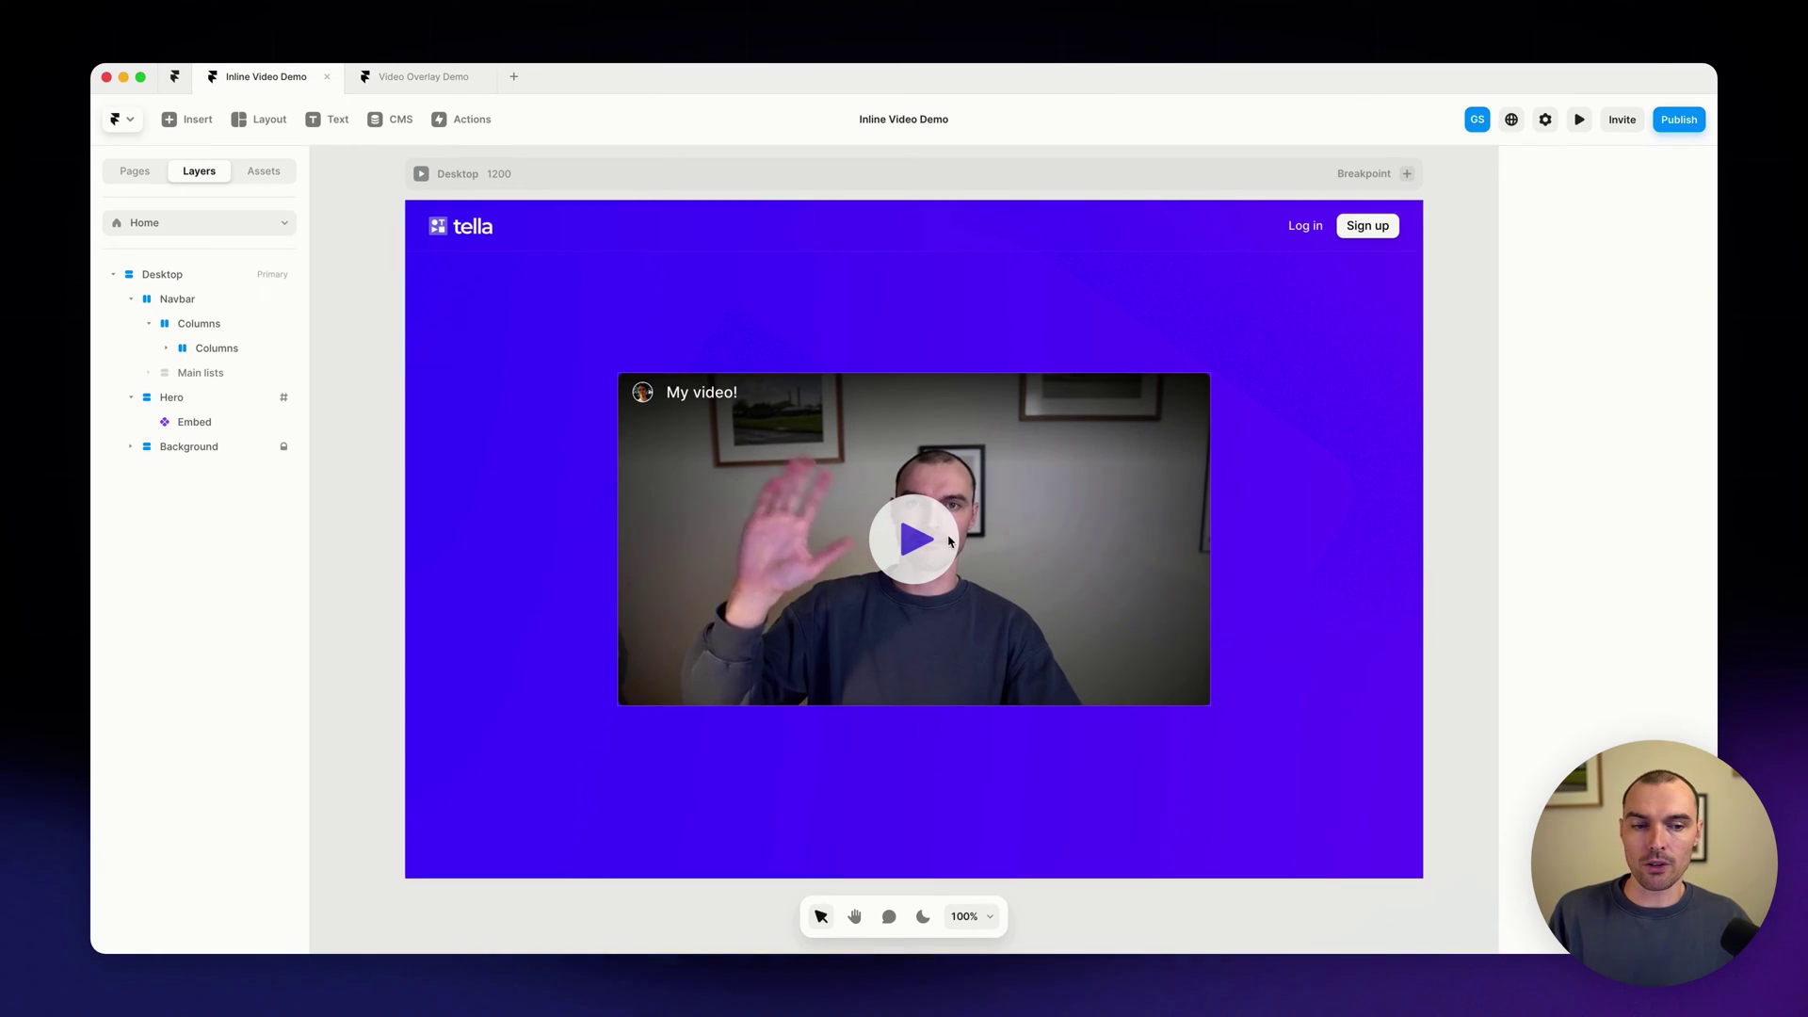
Switch the hero embed's type from URL to HTML, then go to the Tella browser
left_click(1036, 542)
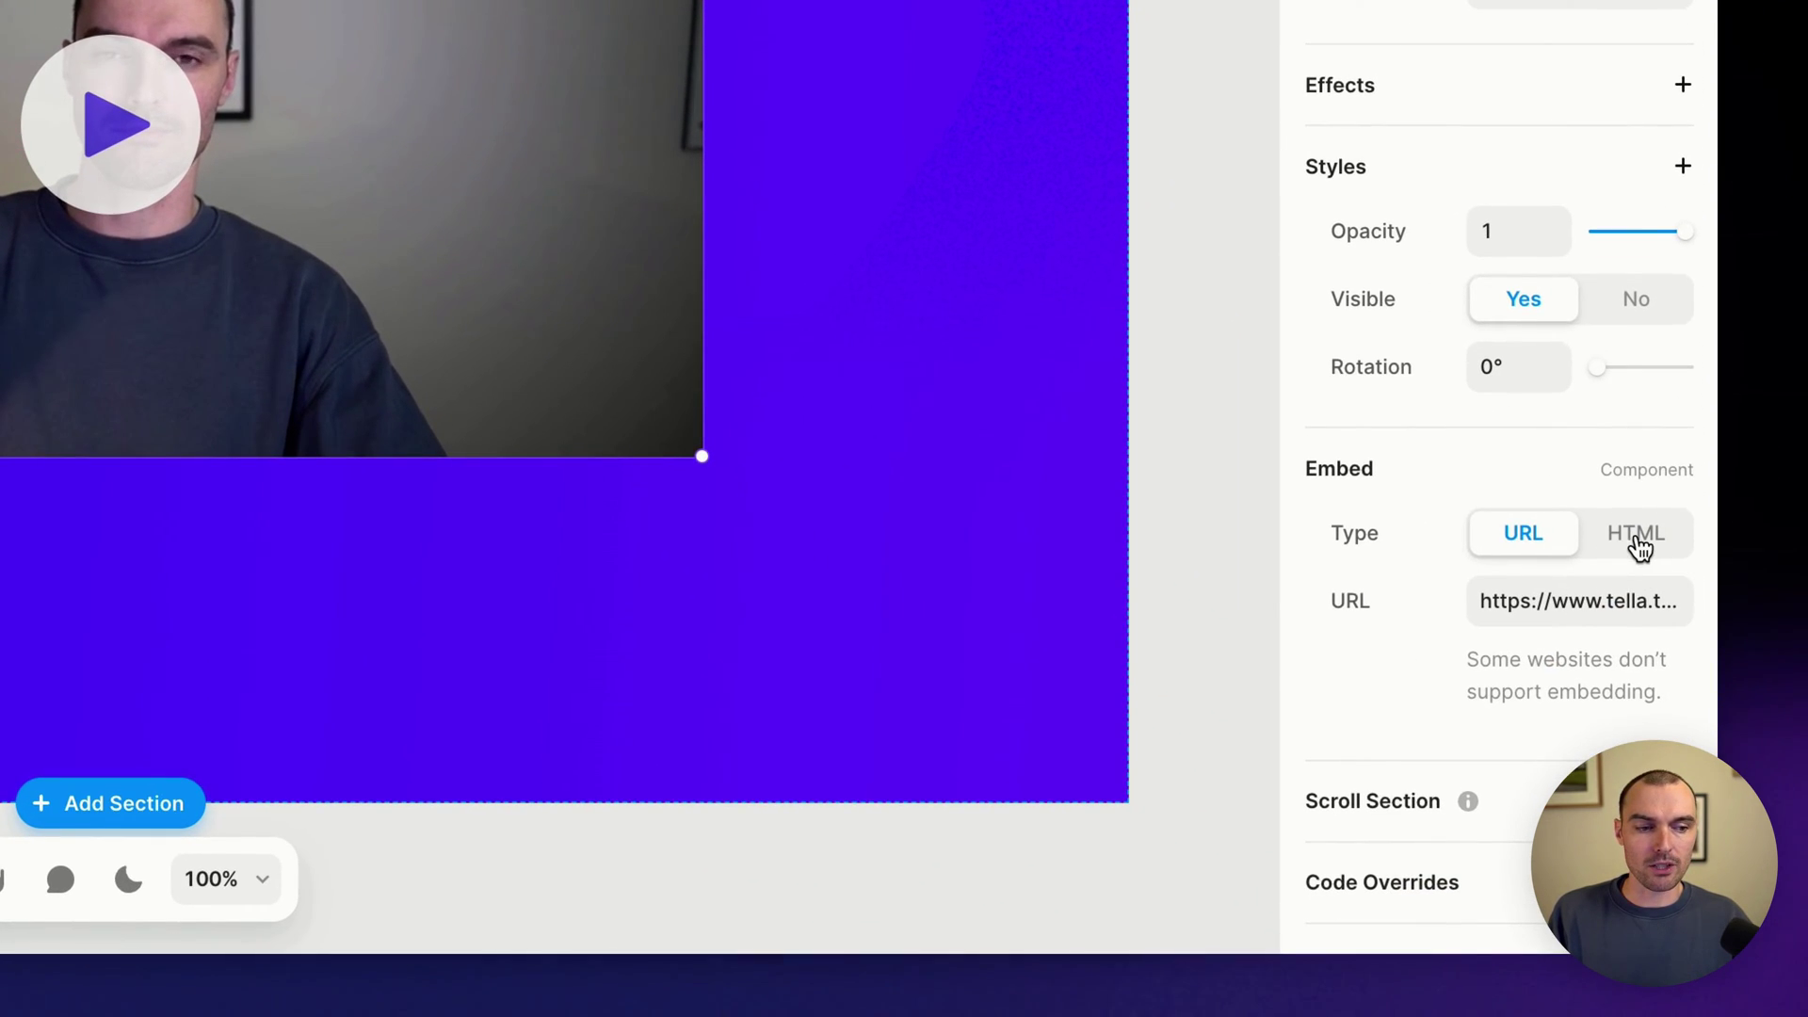
left_click(1633, 546)
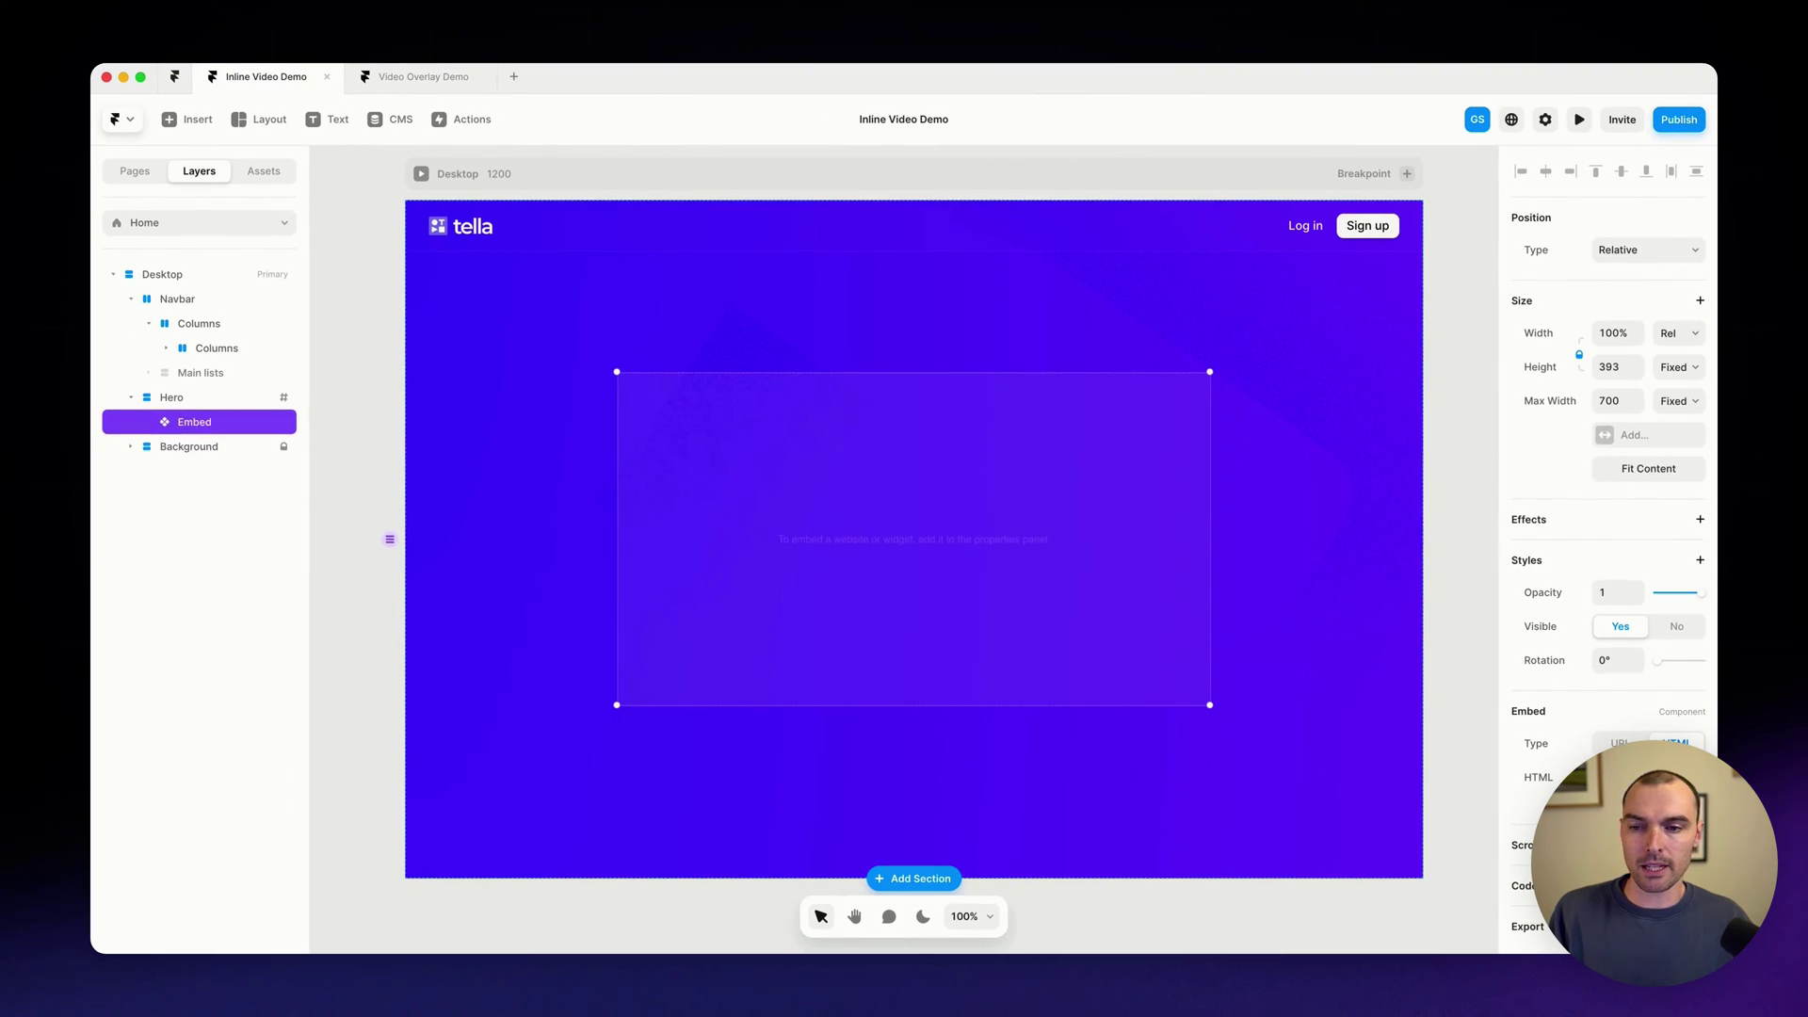
key("super+Tab")
key("super+Tab")
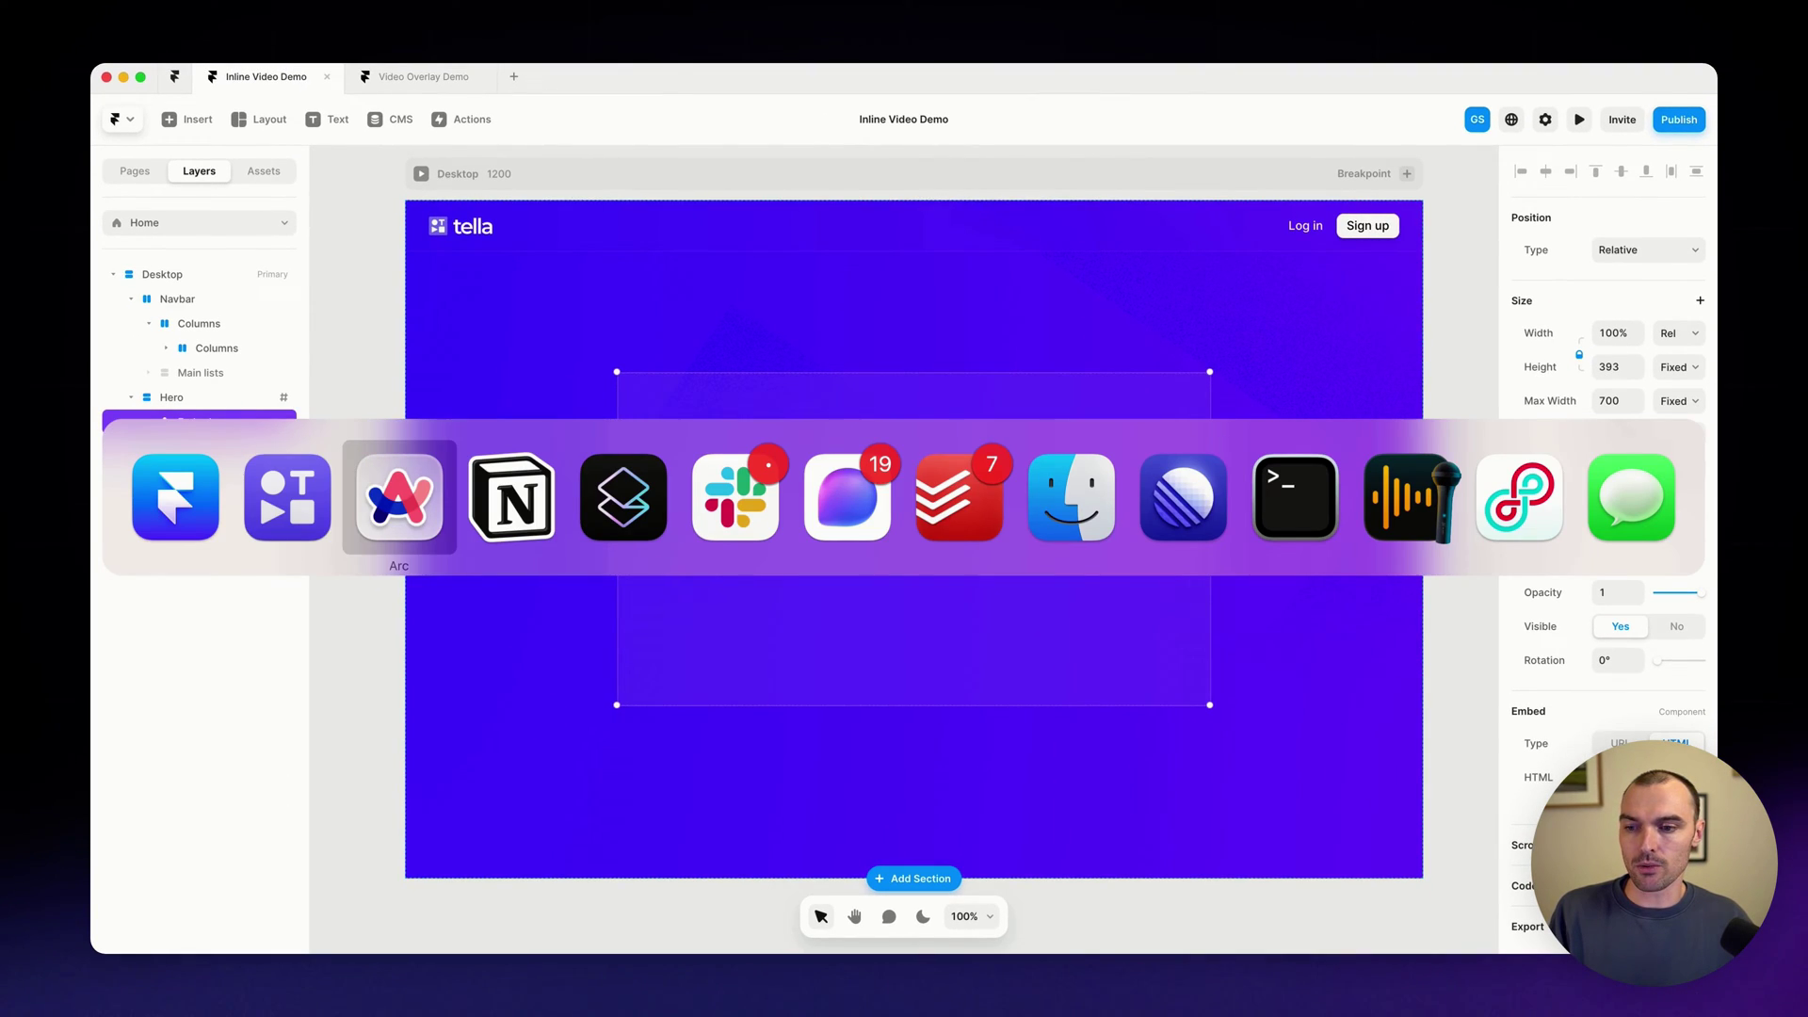
Open the Tella video's Embed dialog from its sharing options and preview the code
left_click(1506, 776)
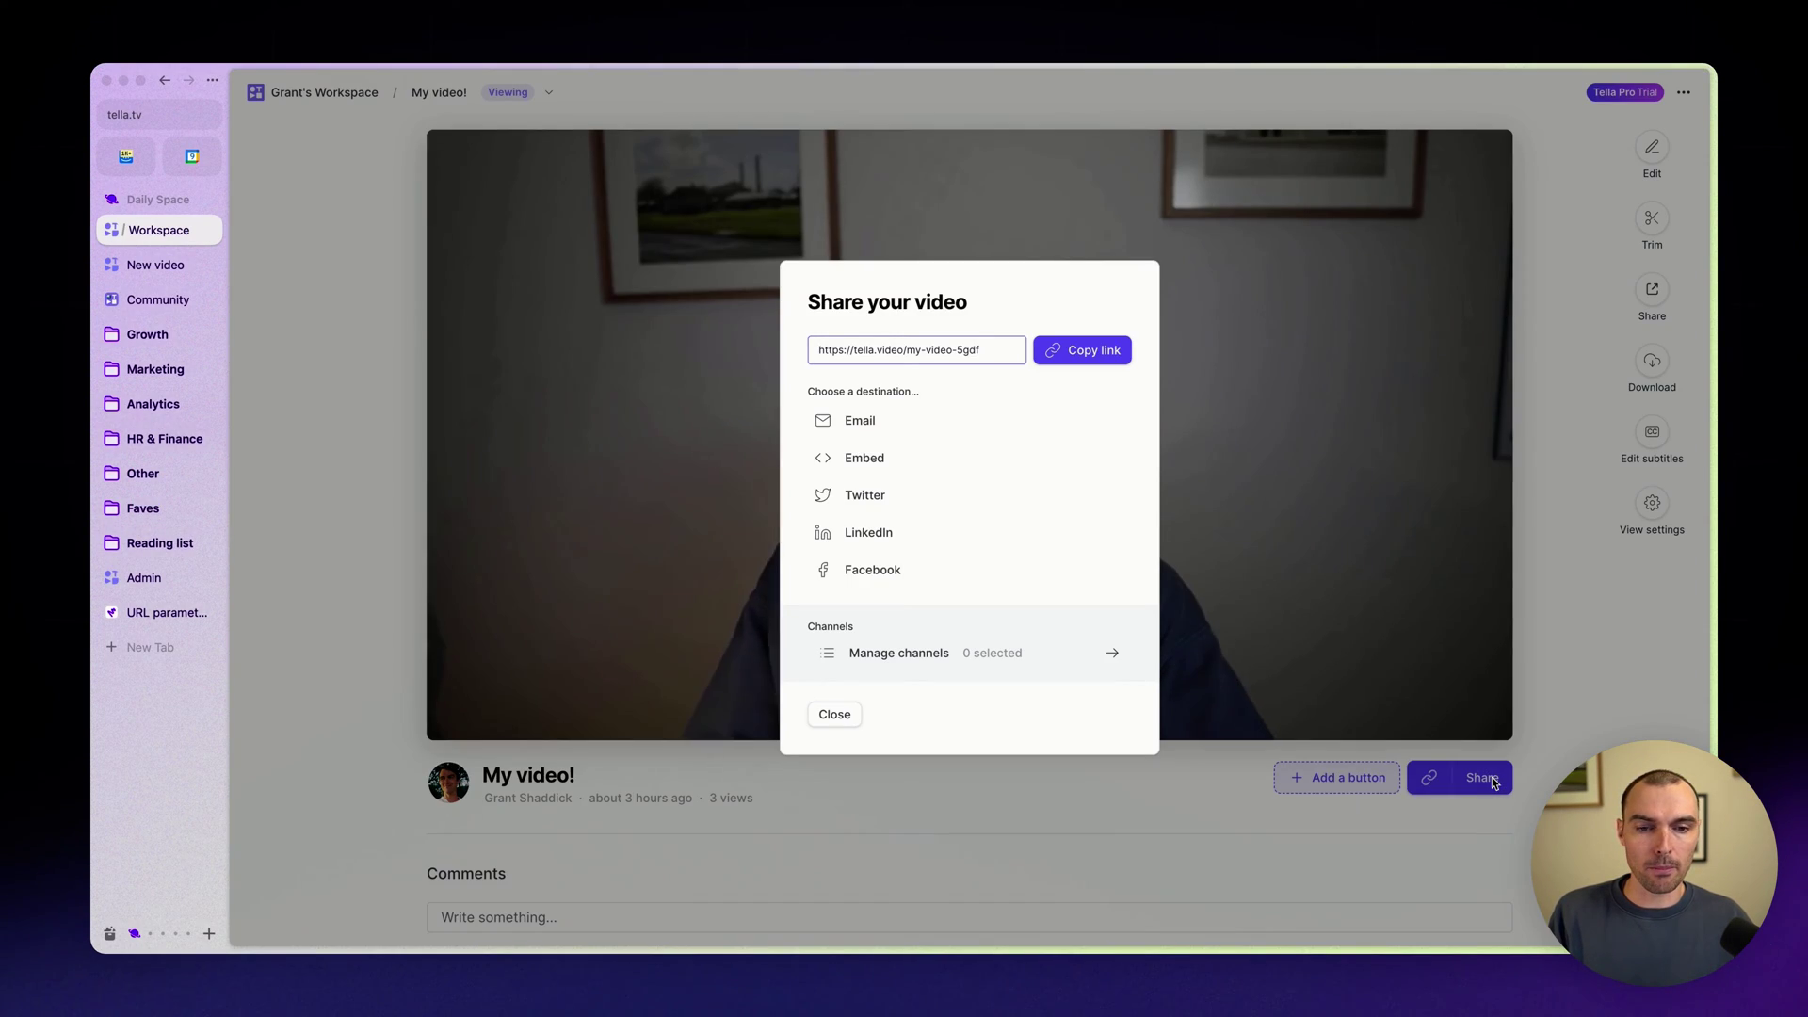
left_click(918, 469)
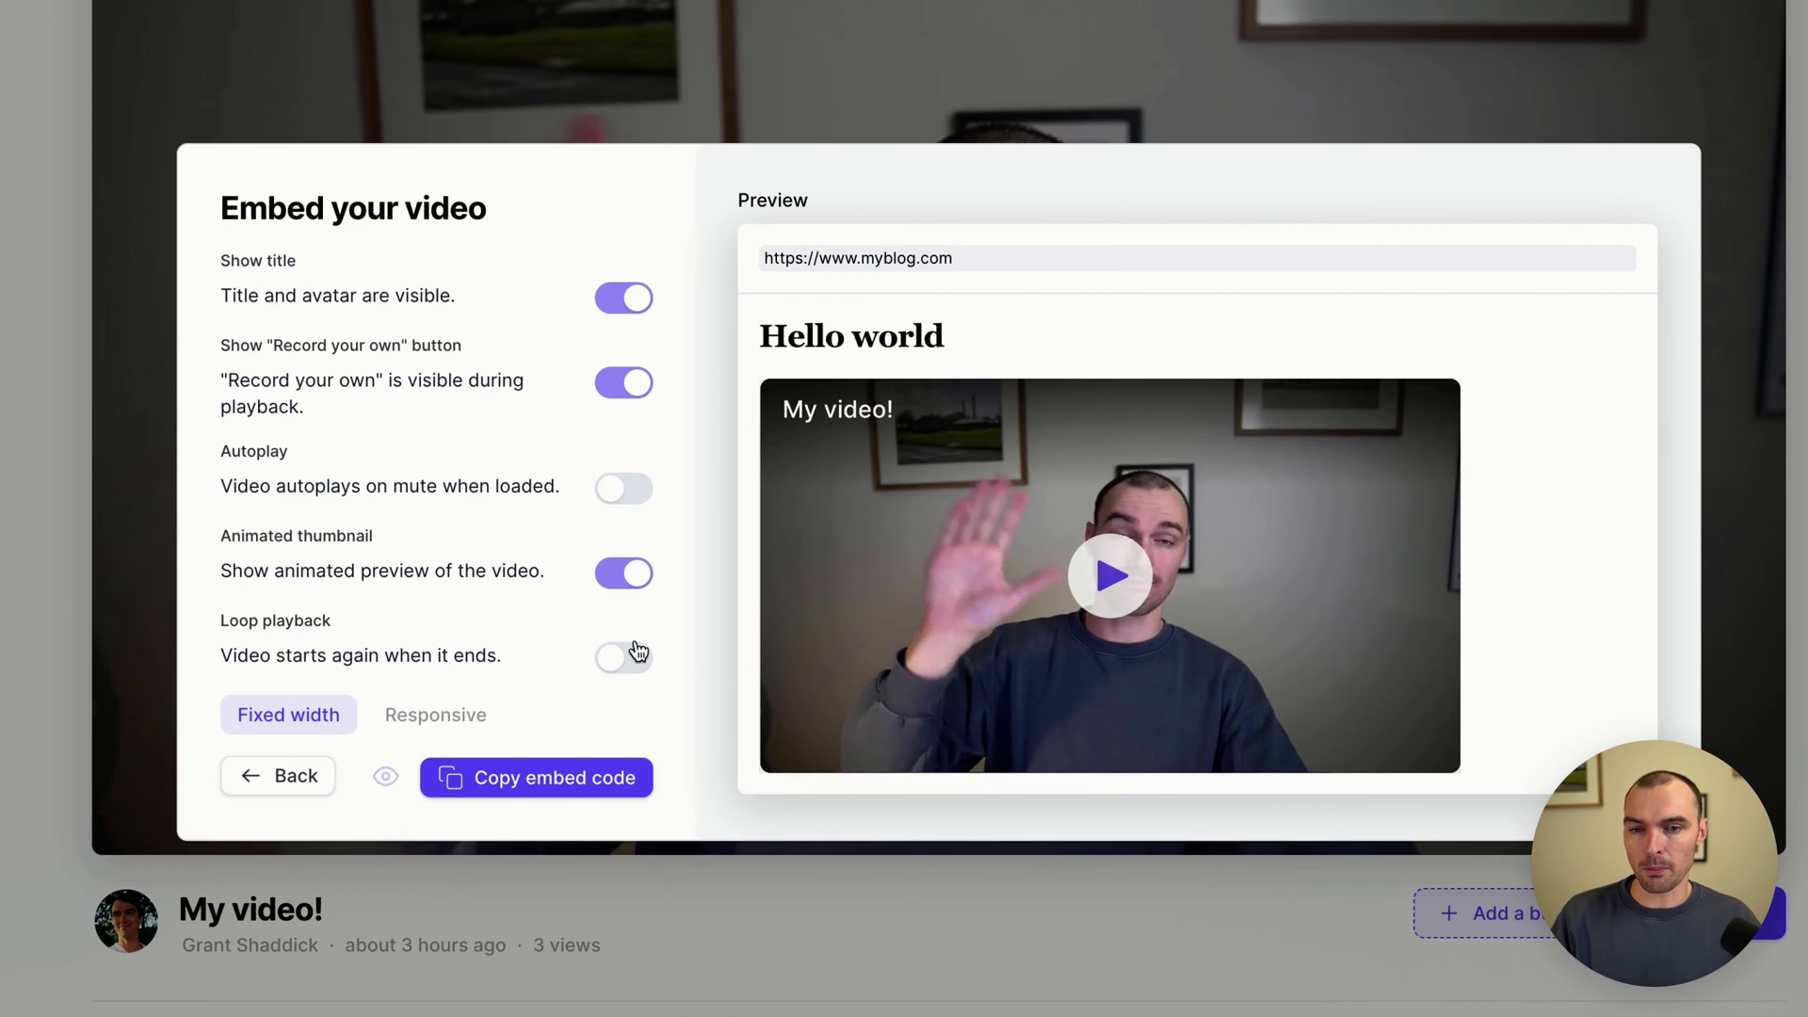
left_click(385, 775)
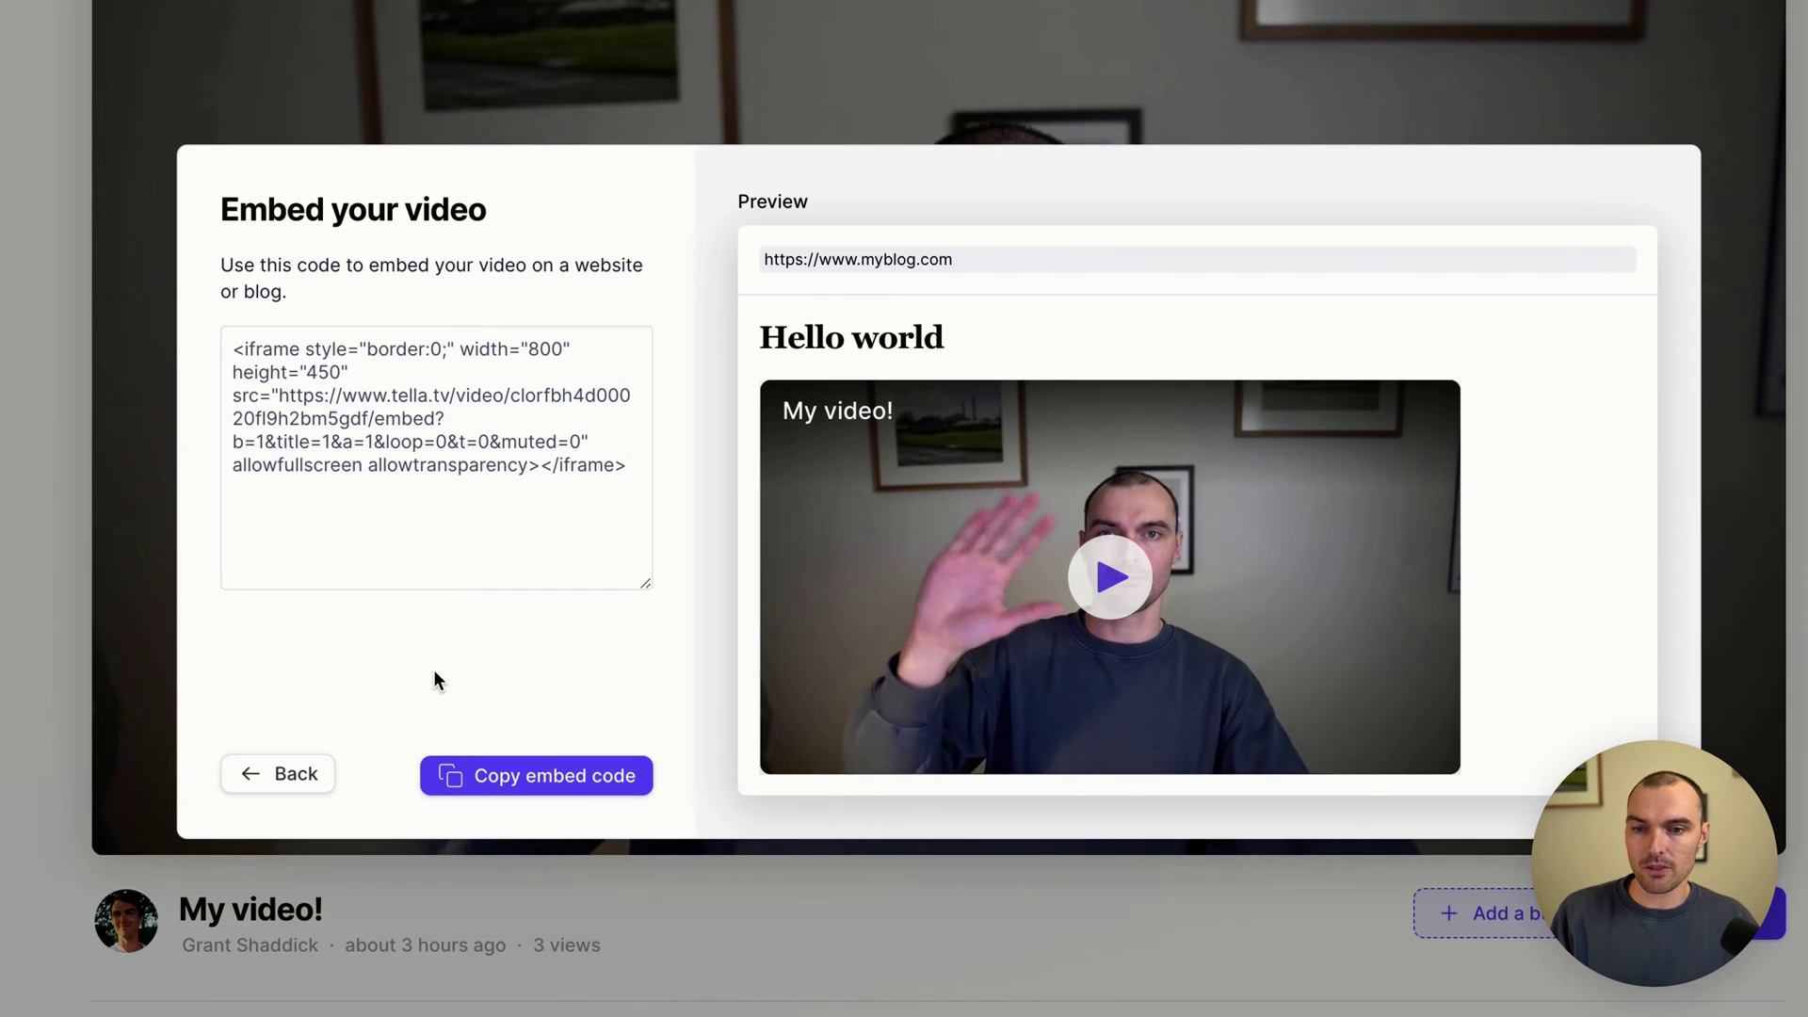
left_click(284, 776)
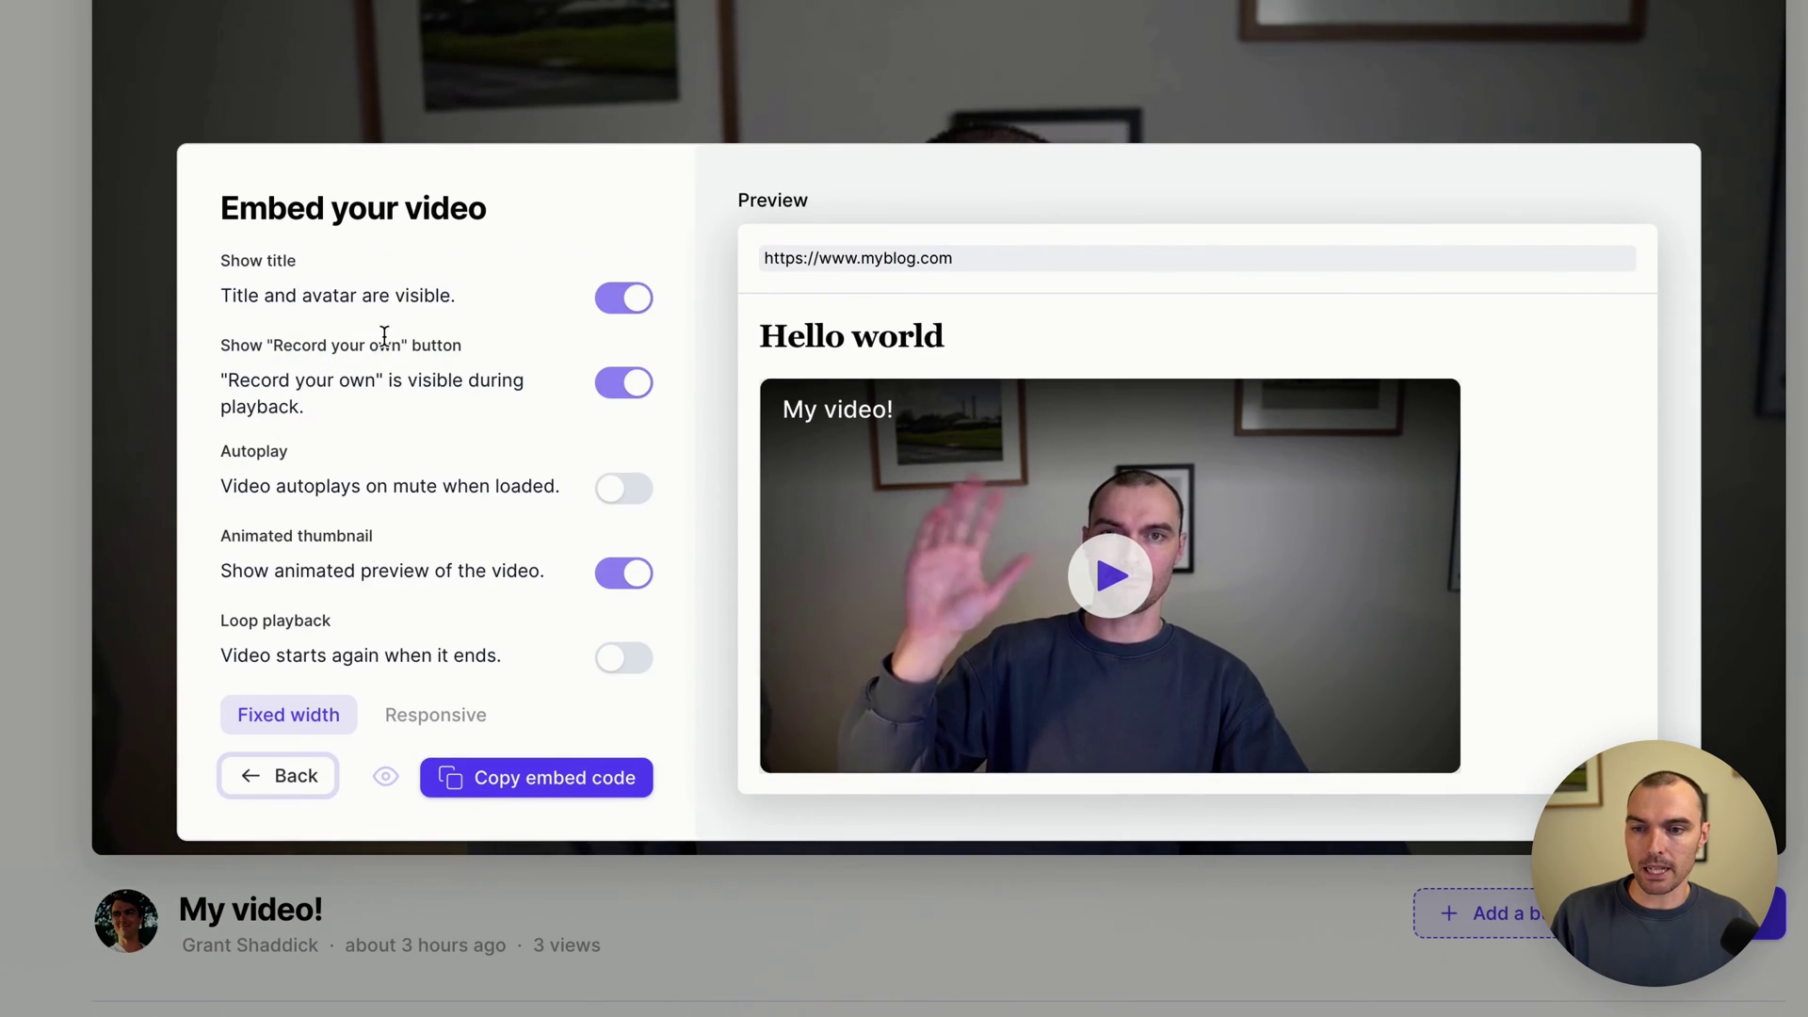
Hide the title and Record your own button, keep Animated thumbnail on, and copy the embed code
left_click(616, 299)
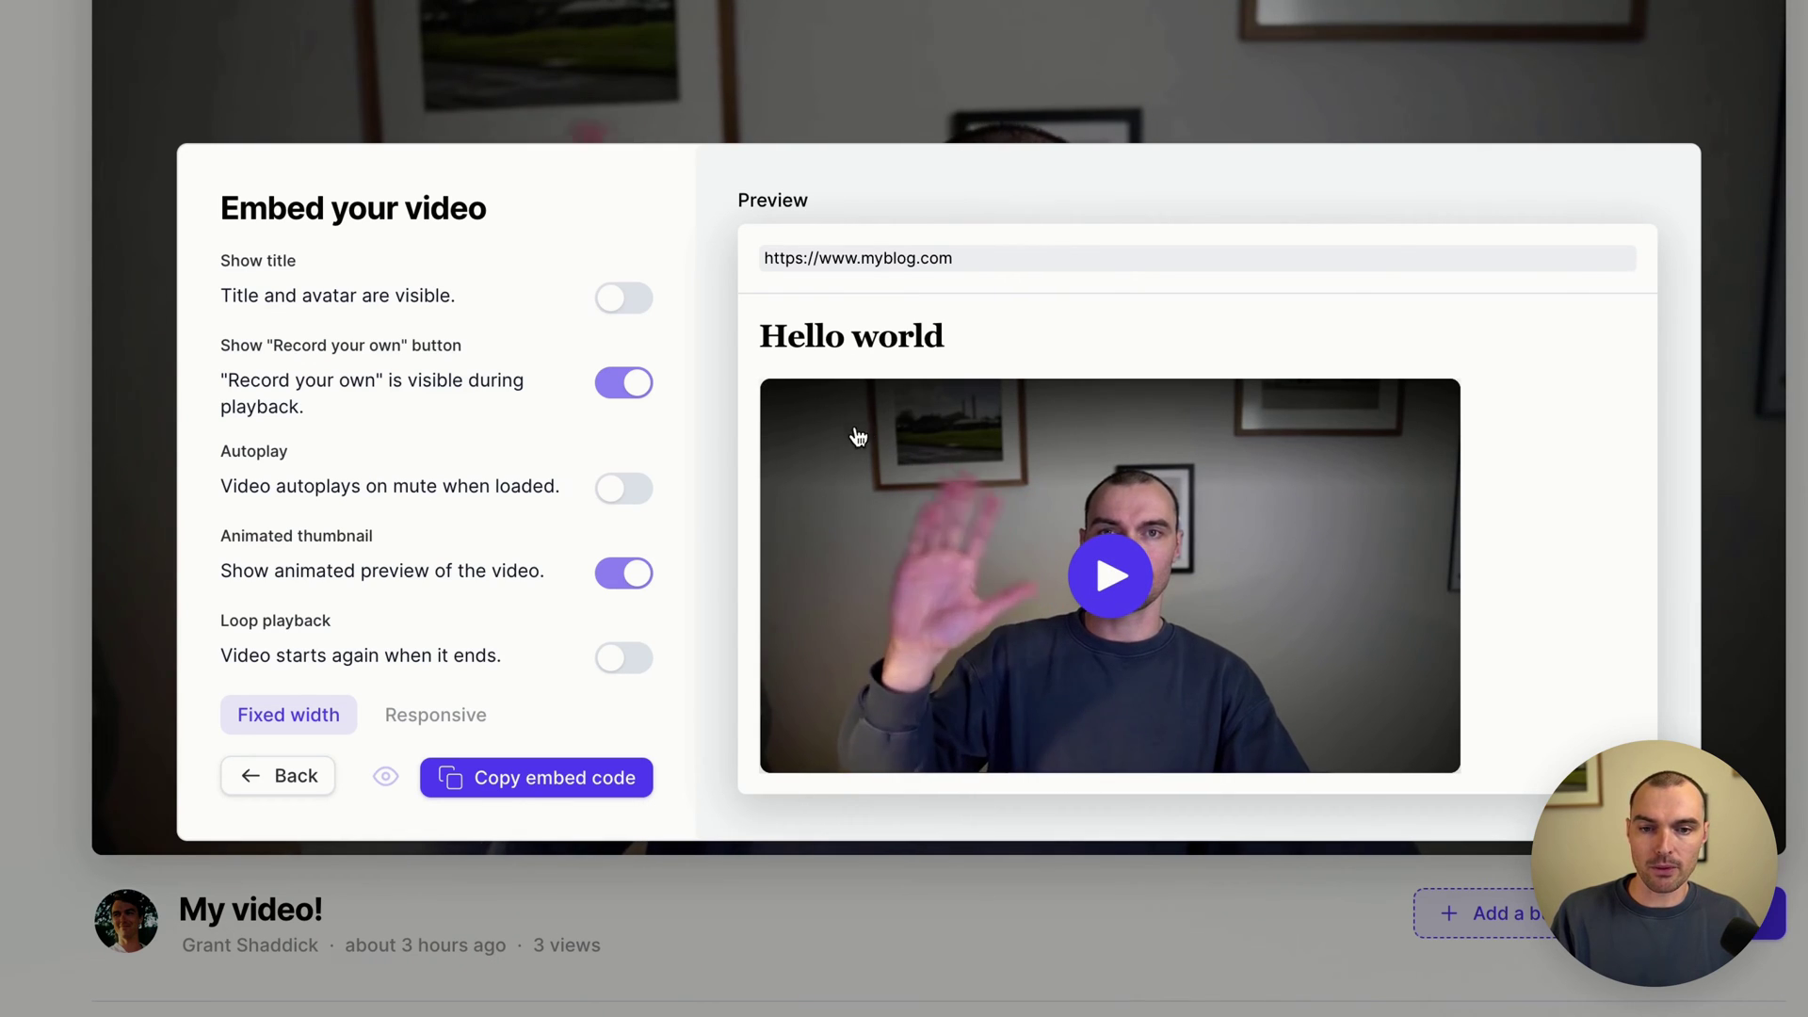
left_click(627, 384)
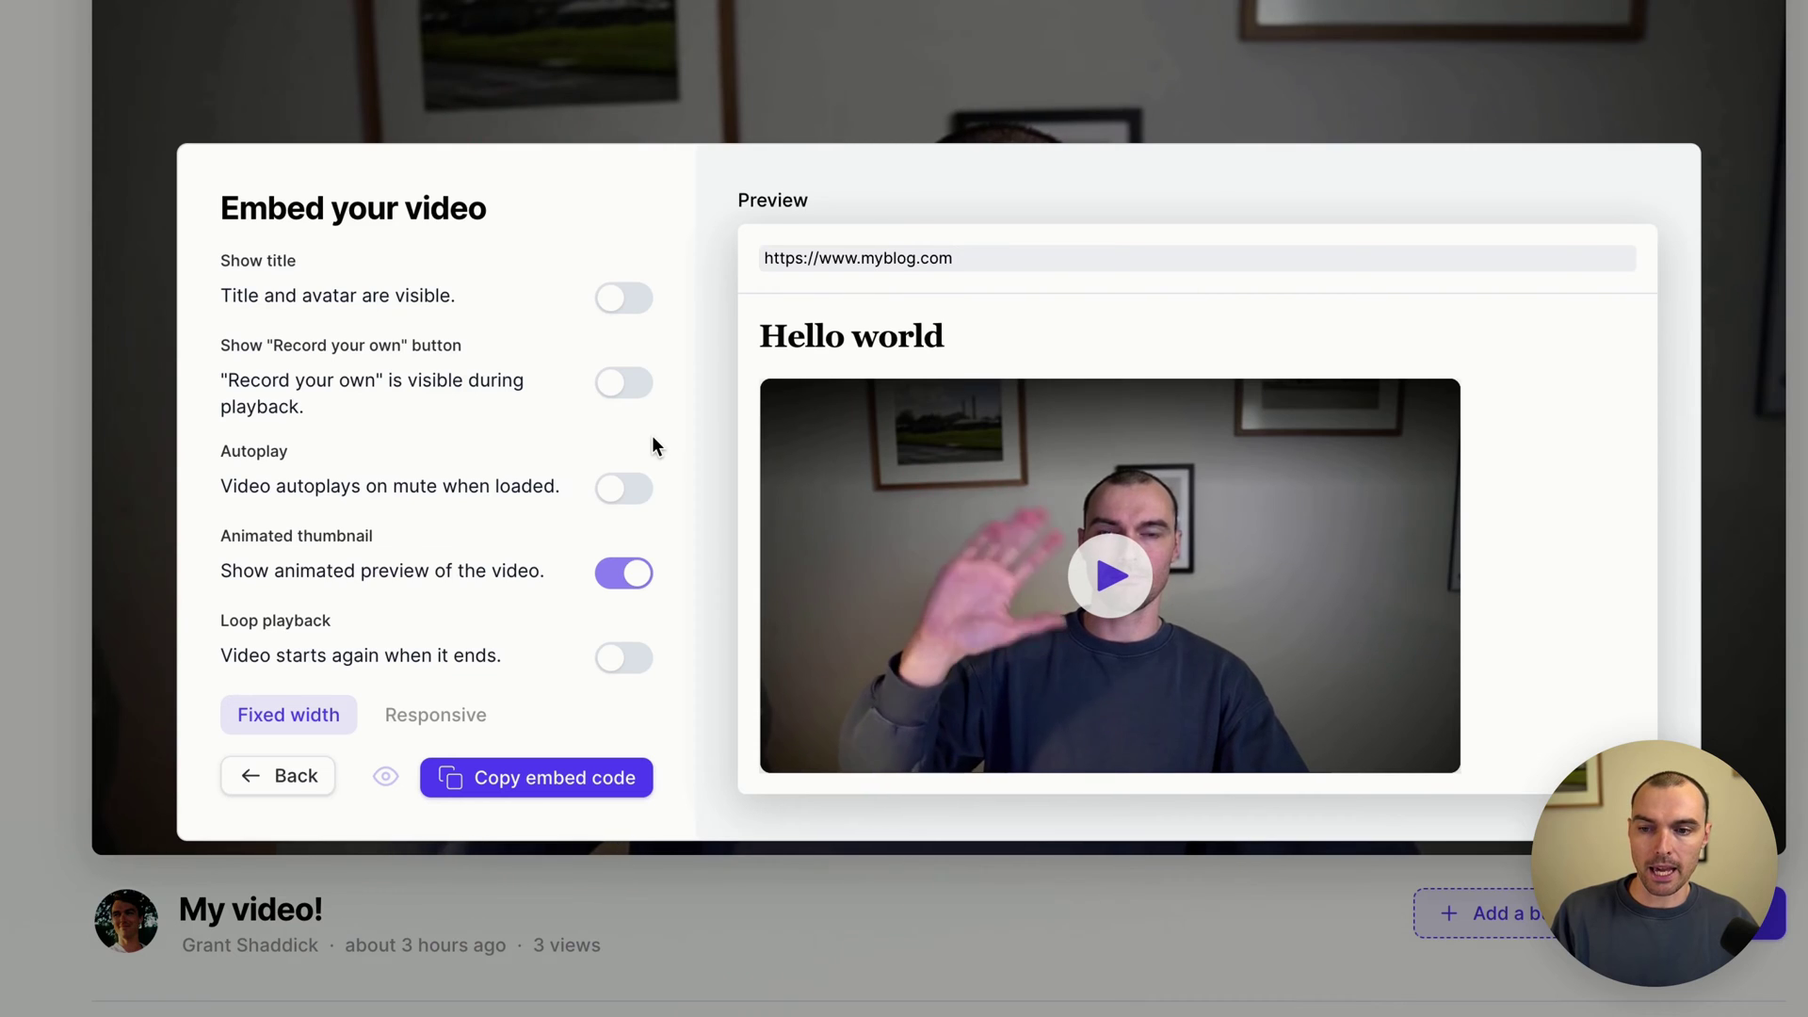
left_click(627, 495)
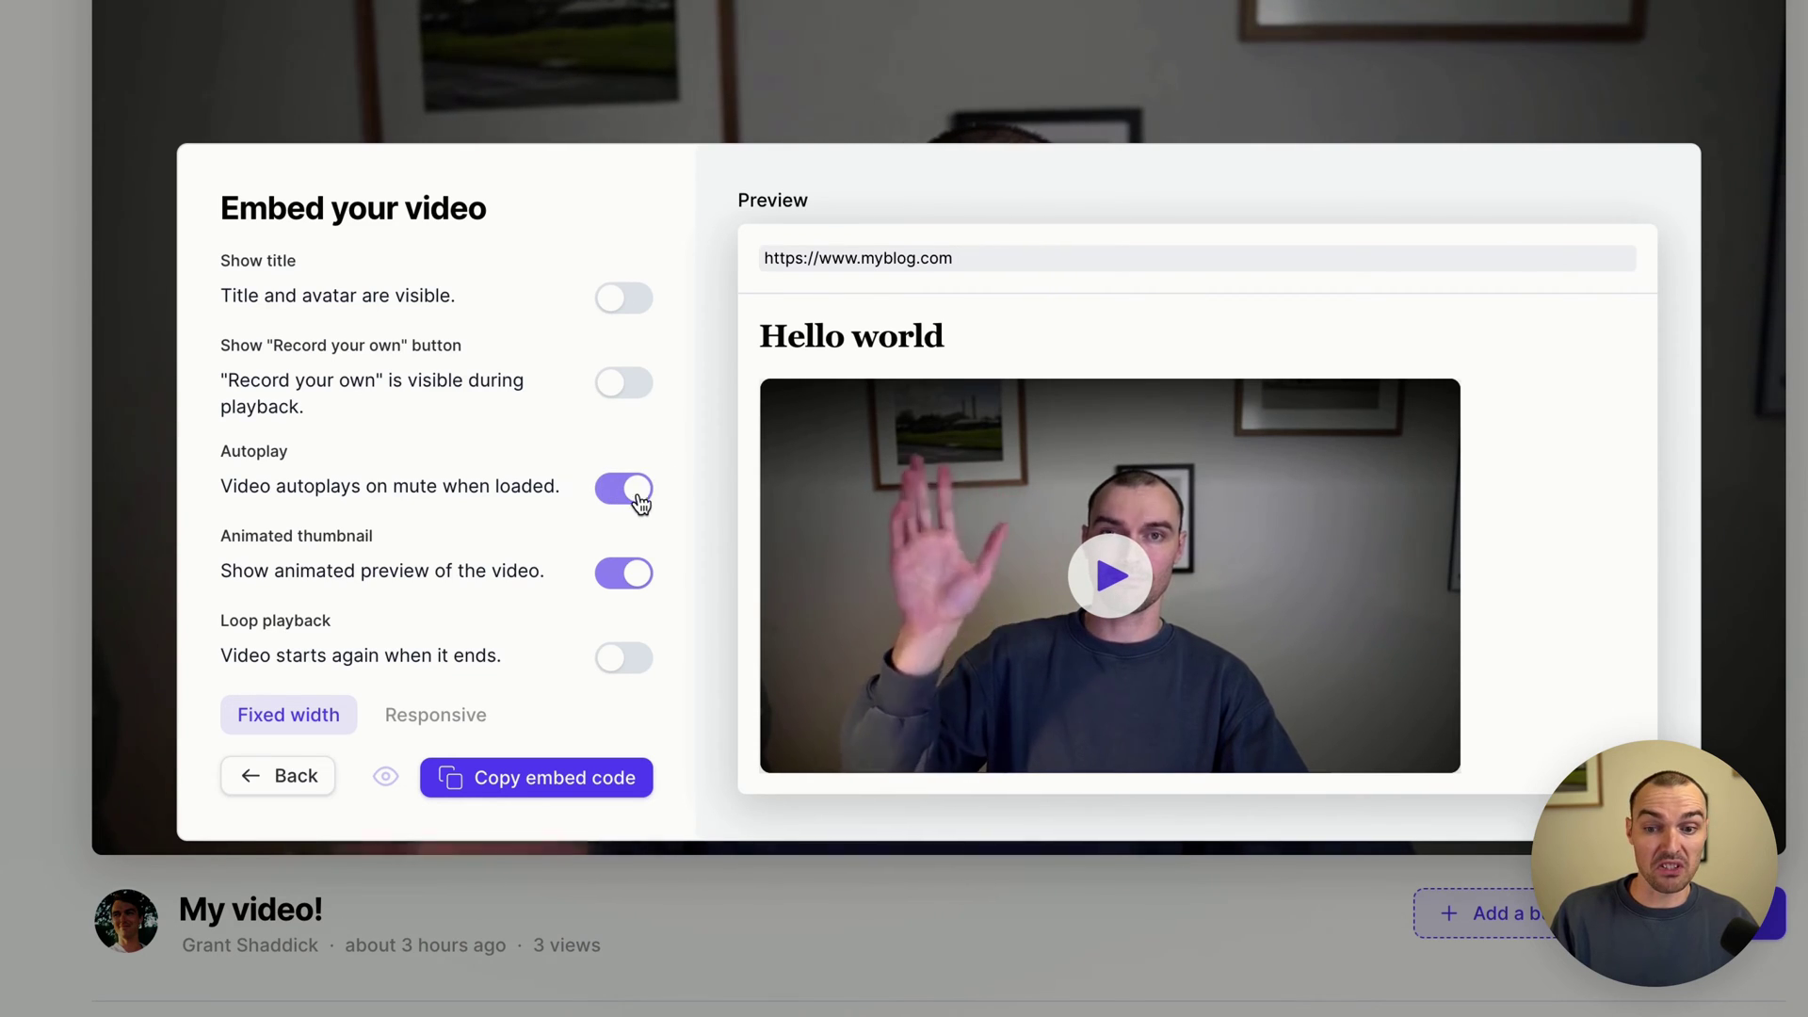
left_click(644, 500)
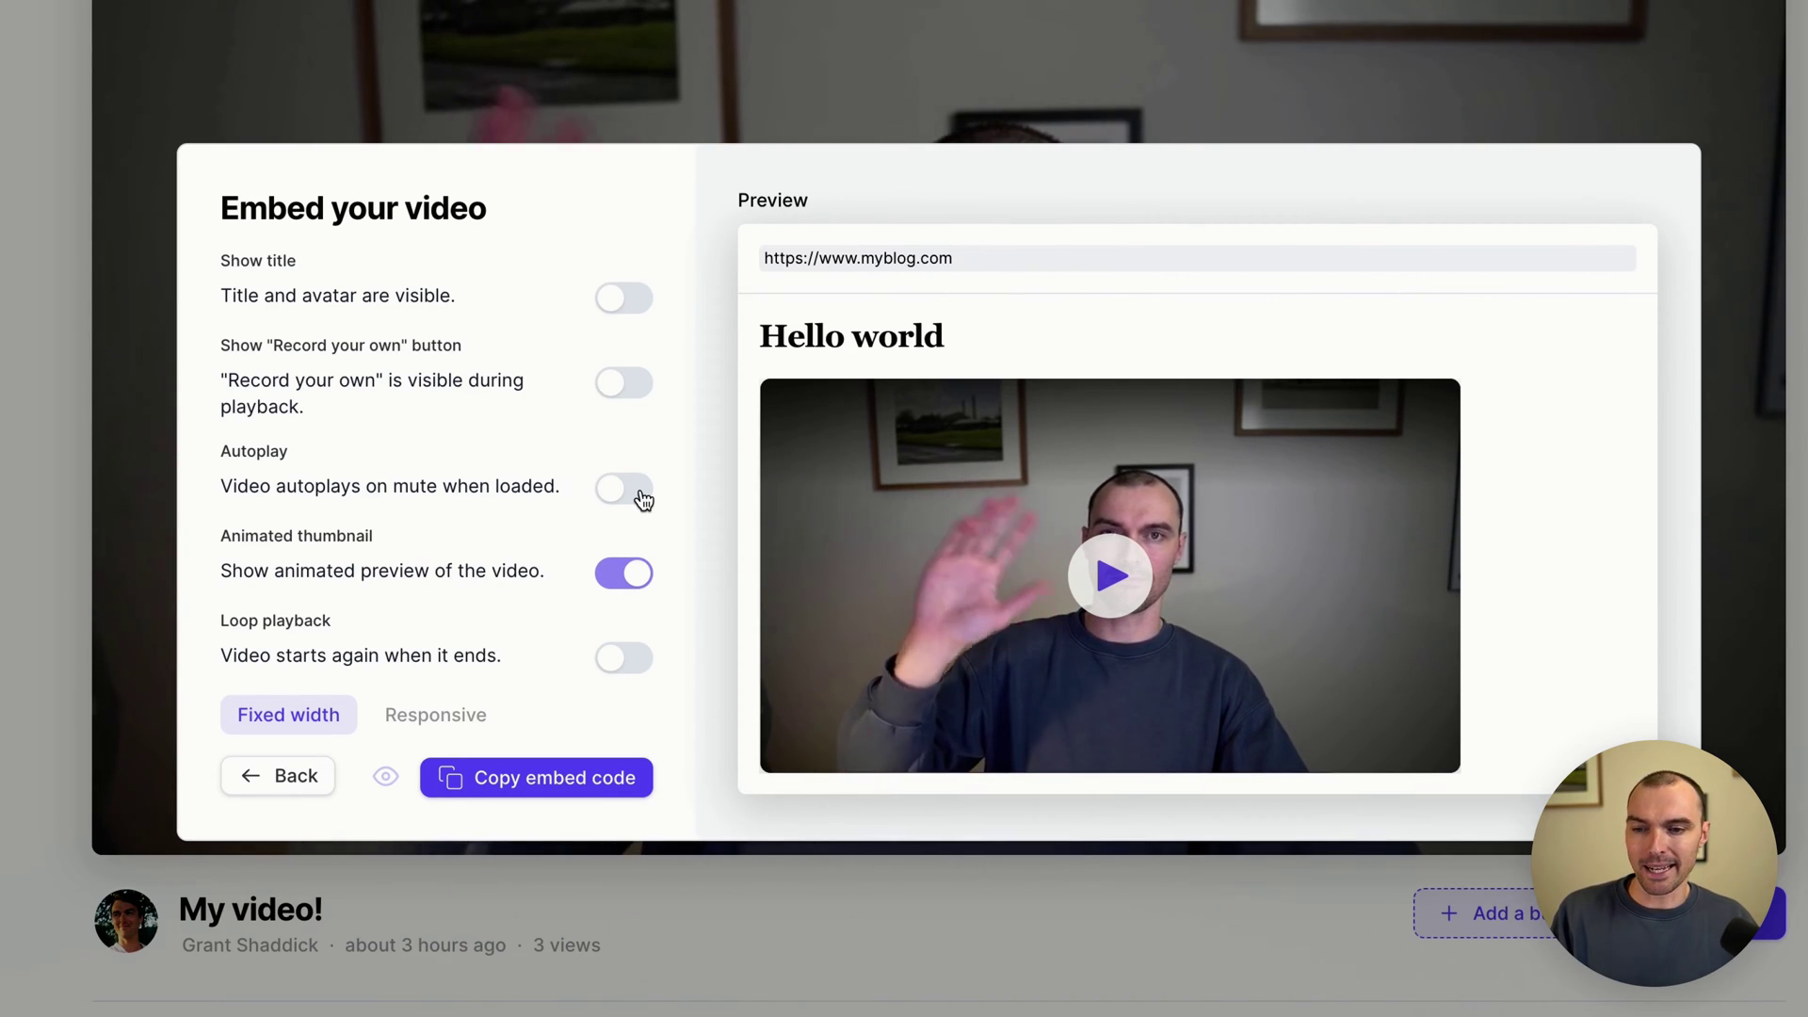
left_click(638, 580)
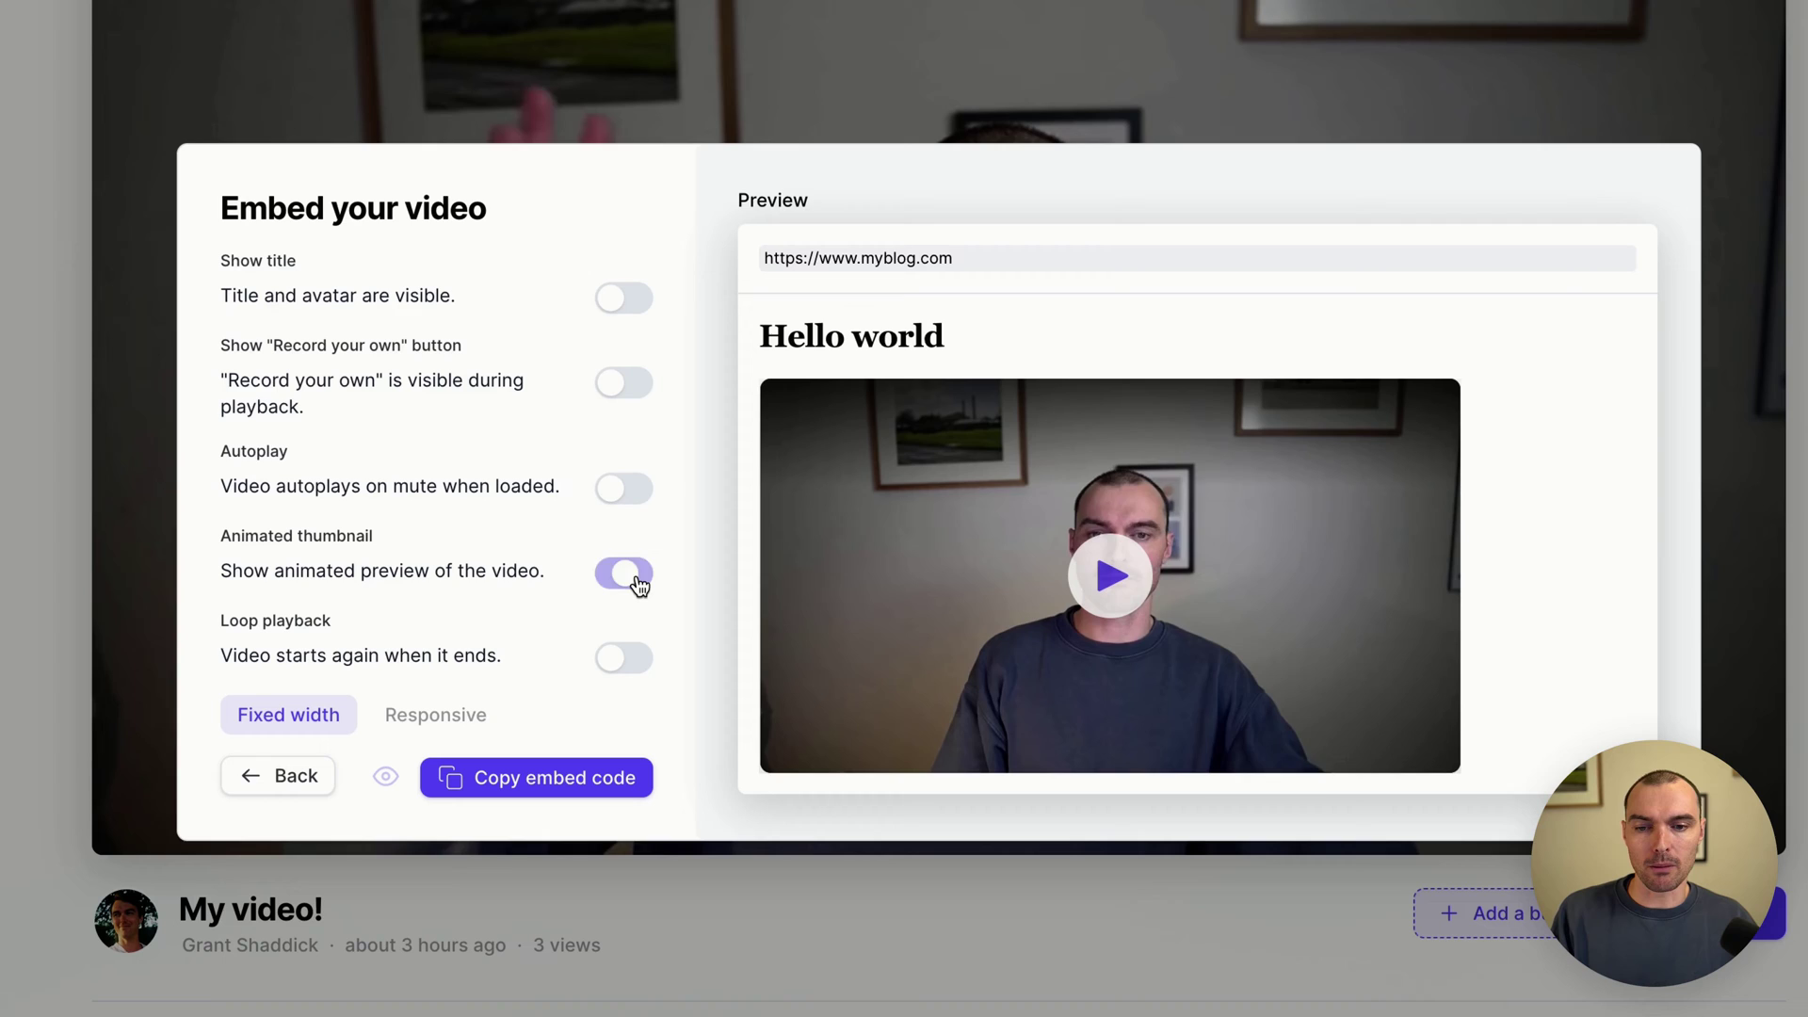
left_click(629, 582)
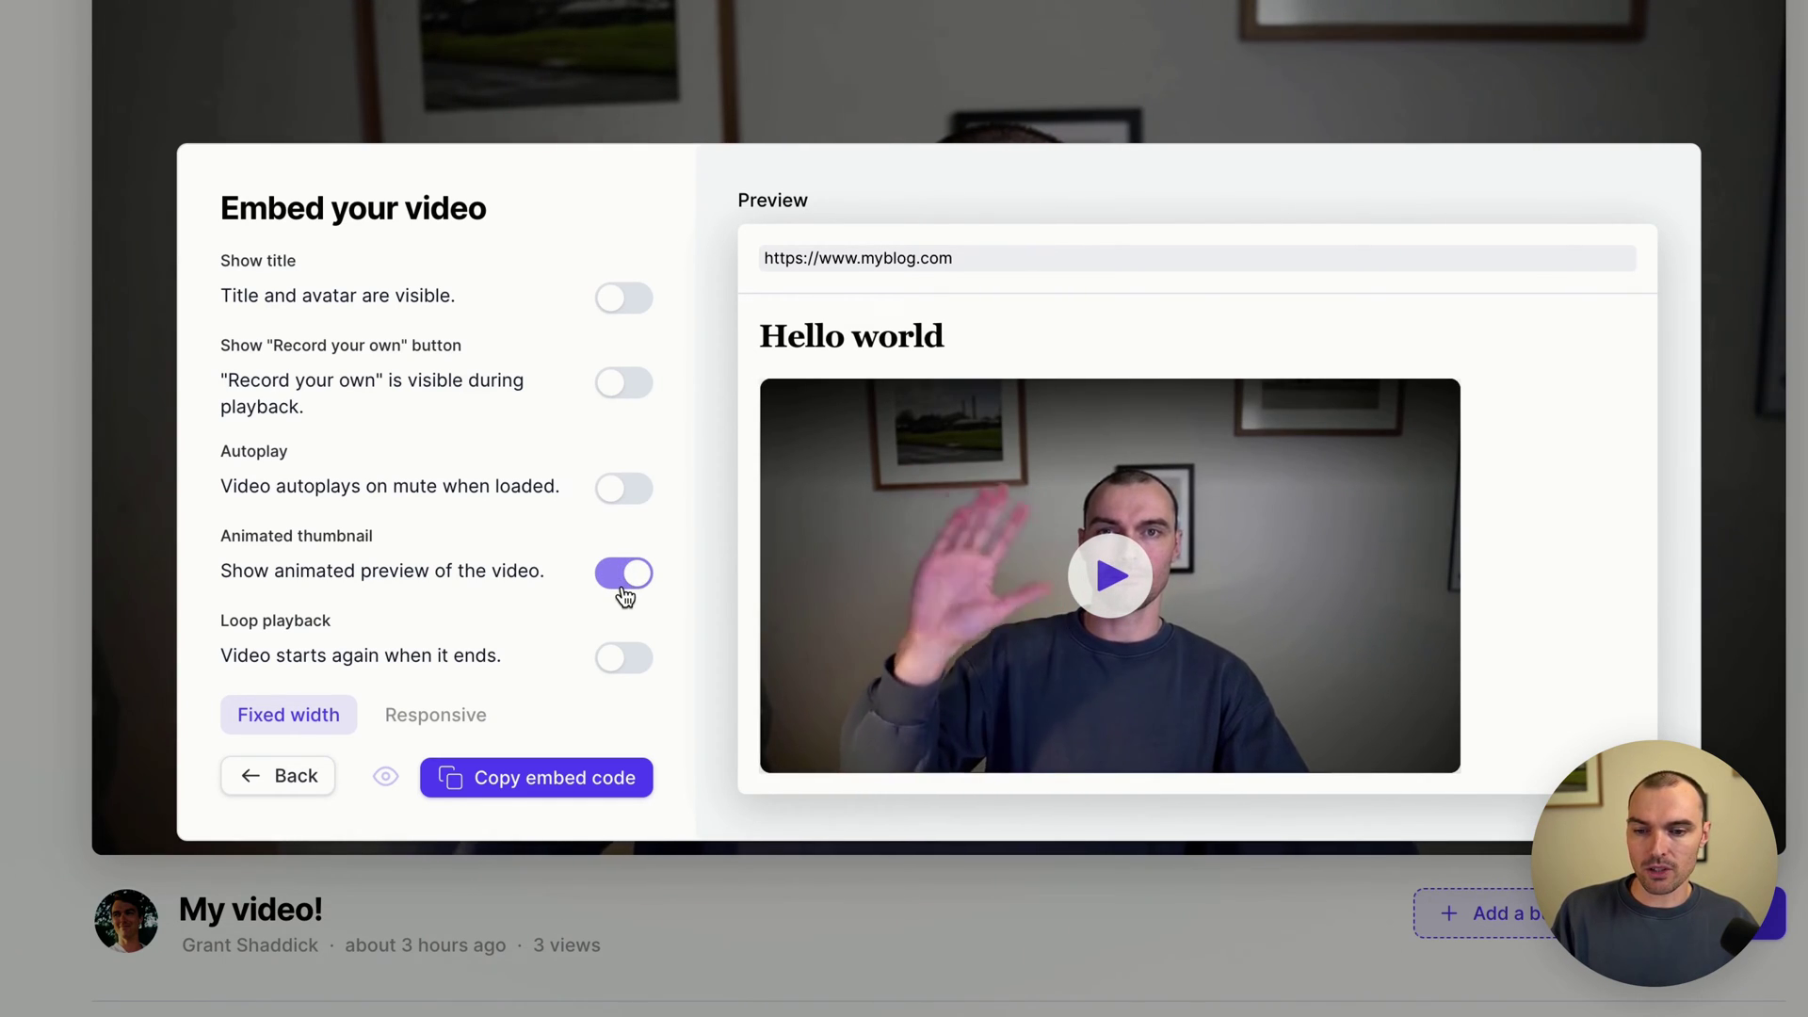
left_click(509, 783)
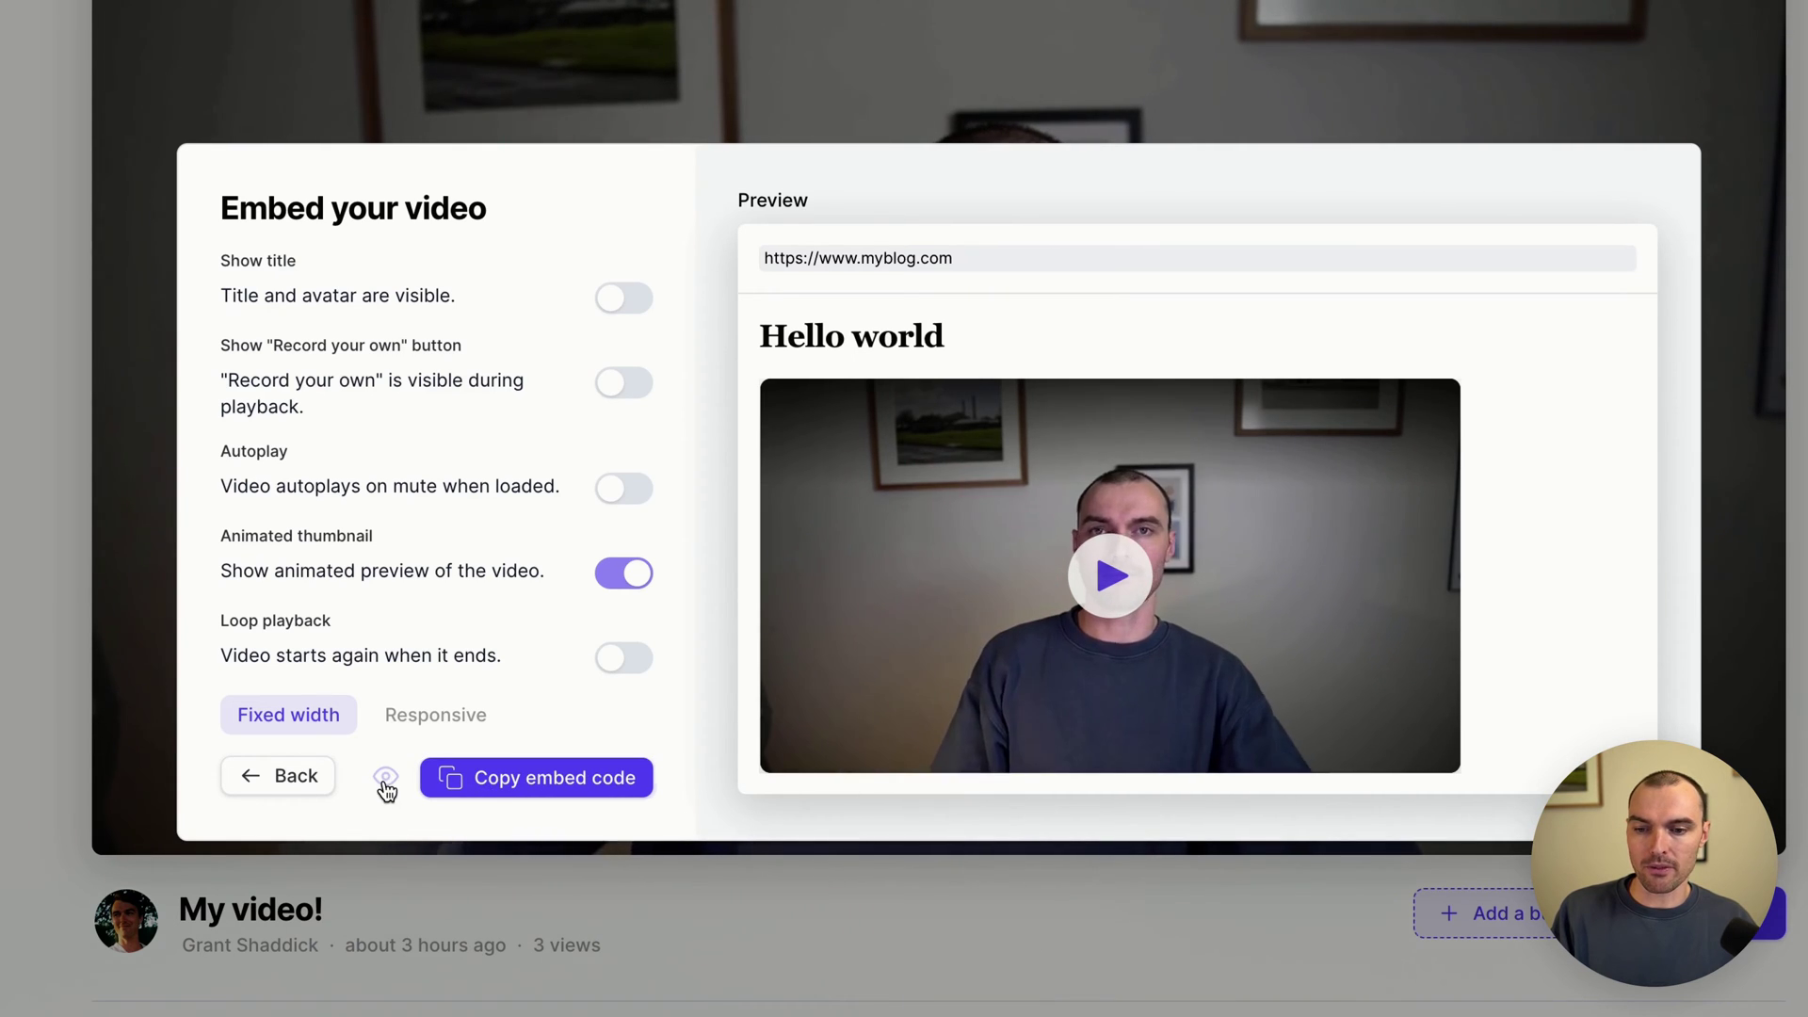
left_click(385, 780)
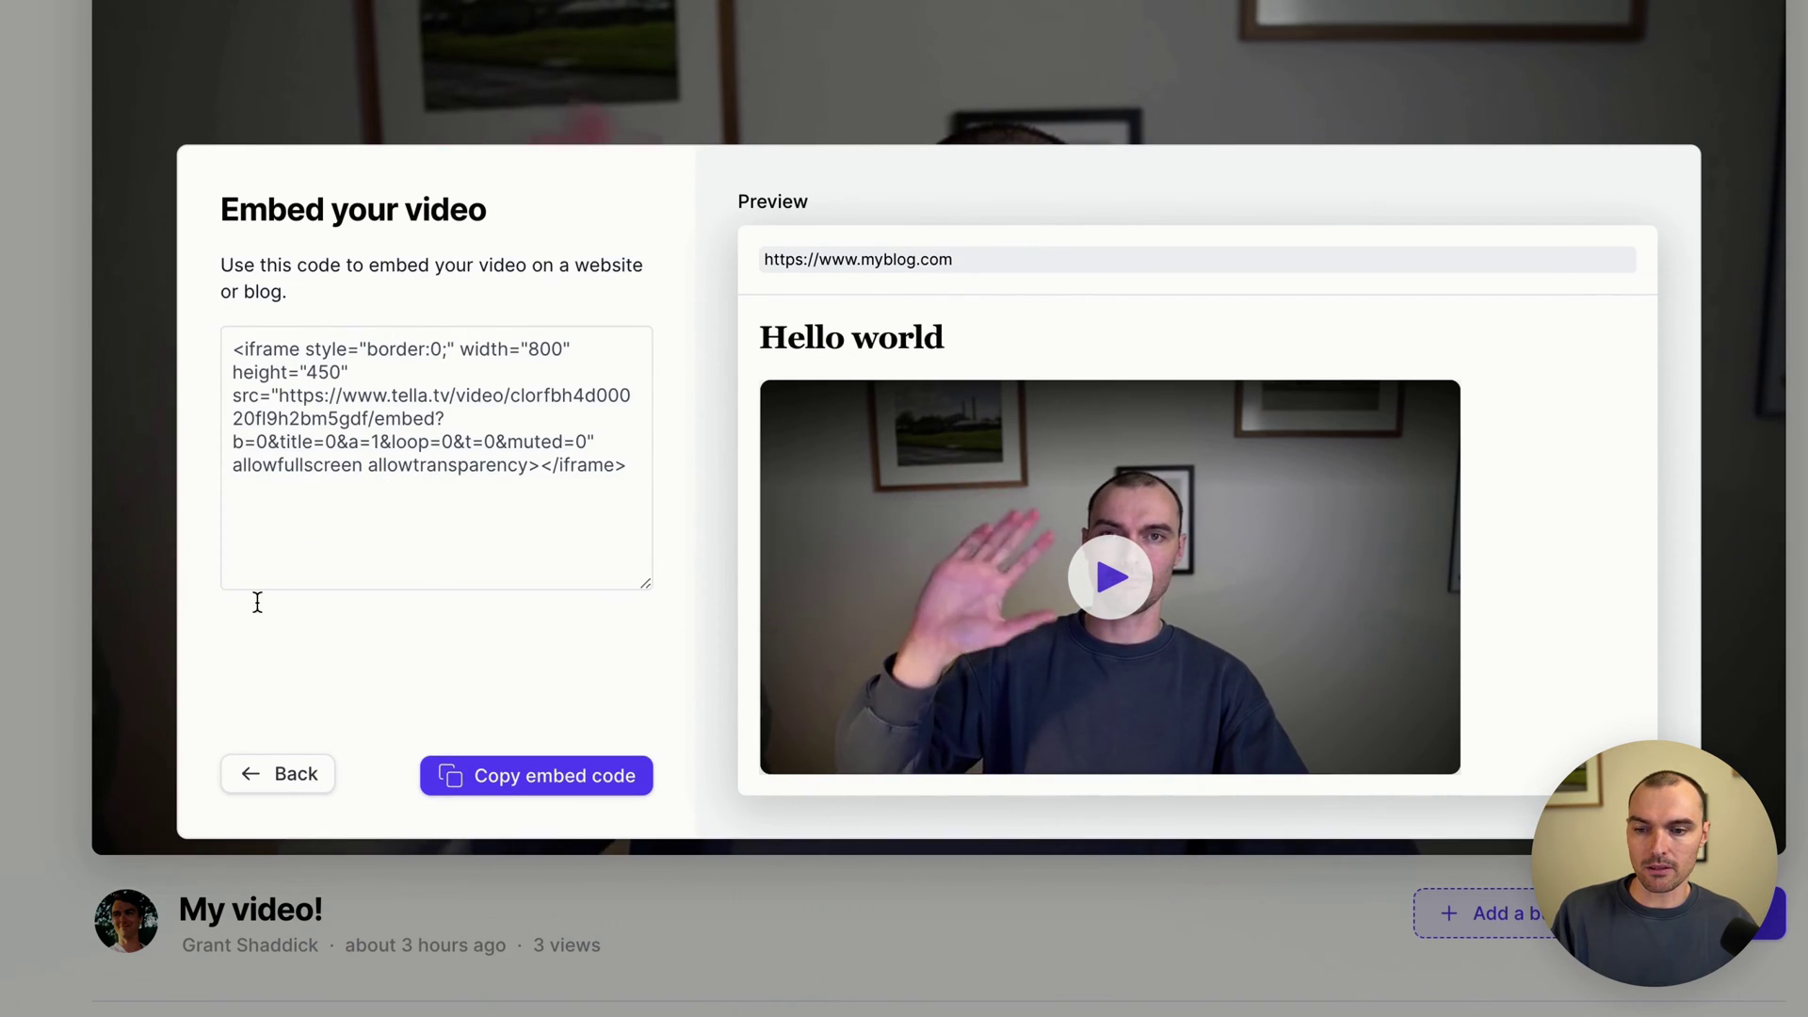
left_click(275, 773)
Paste the Tella iframe code into the embed's HTML field and reselect the Embed layer
key("super+Tab")
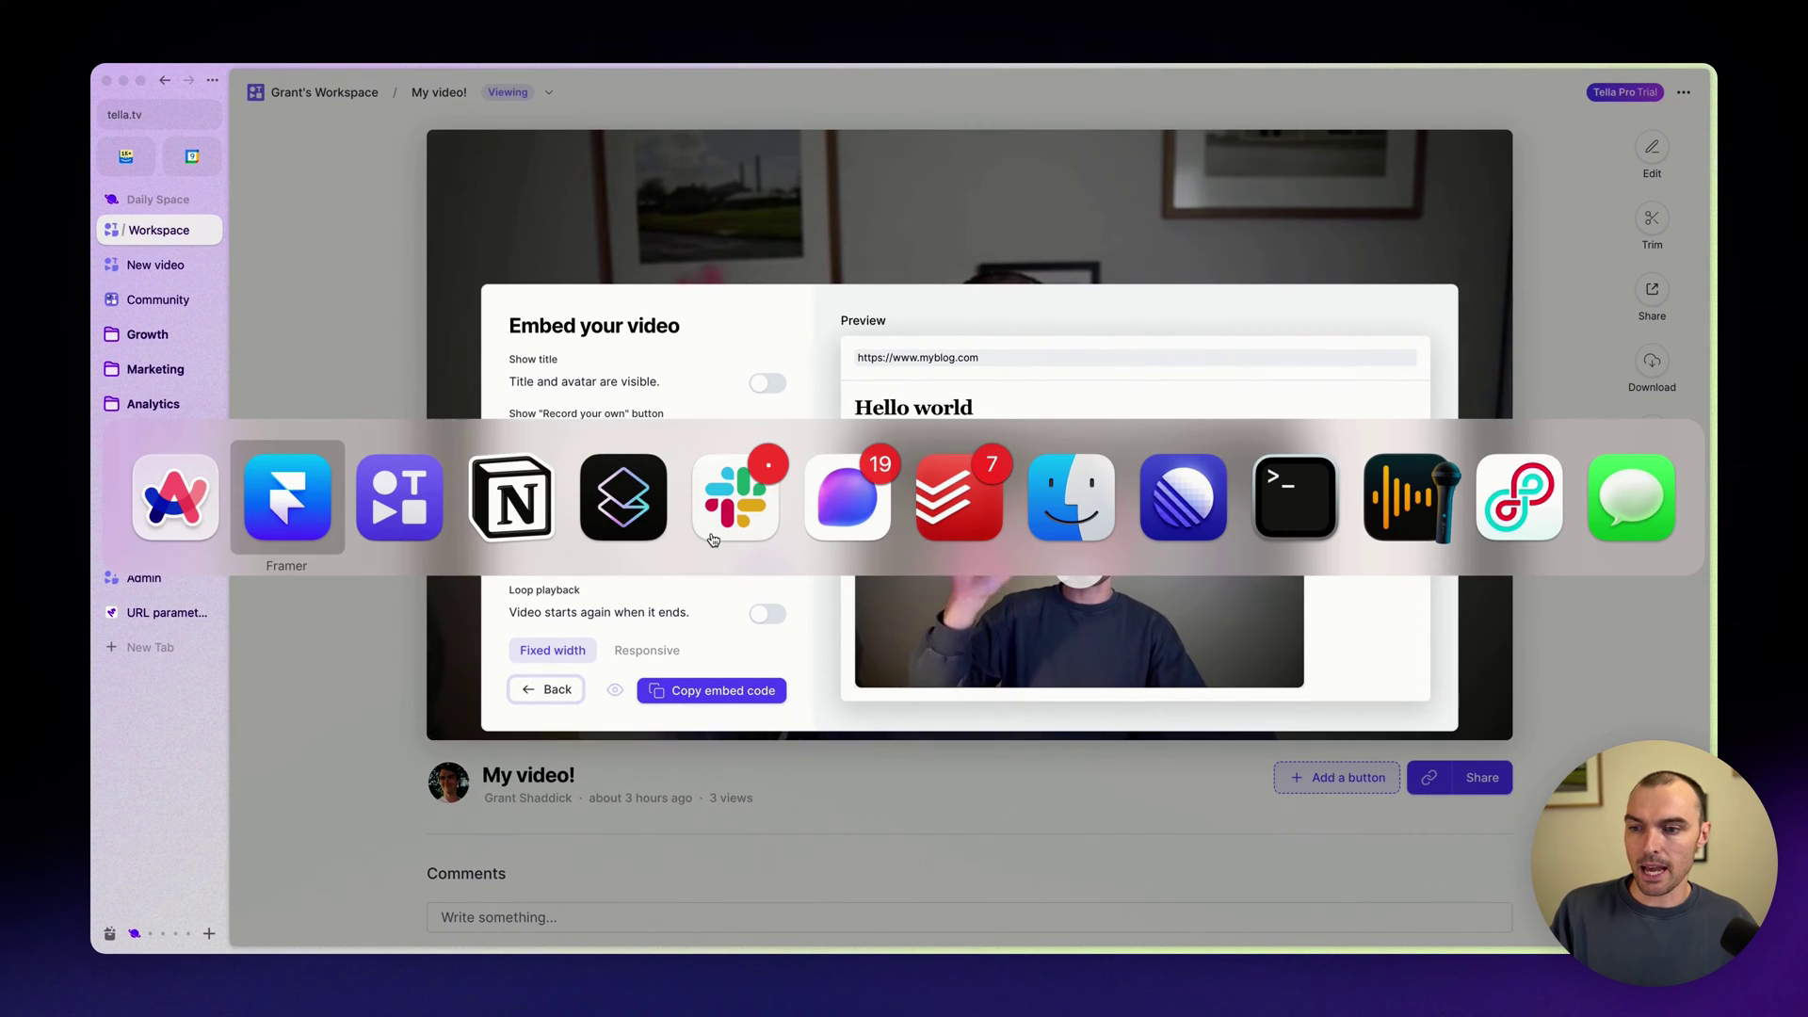
left_click(1616, 775)
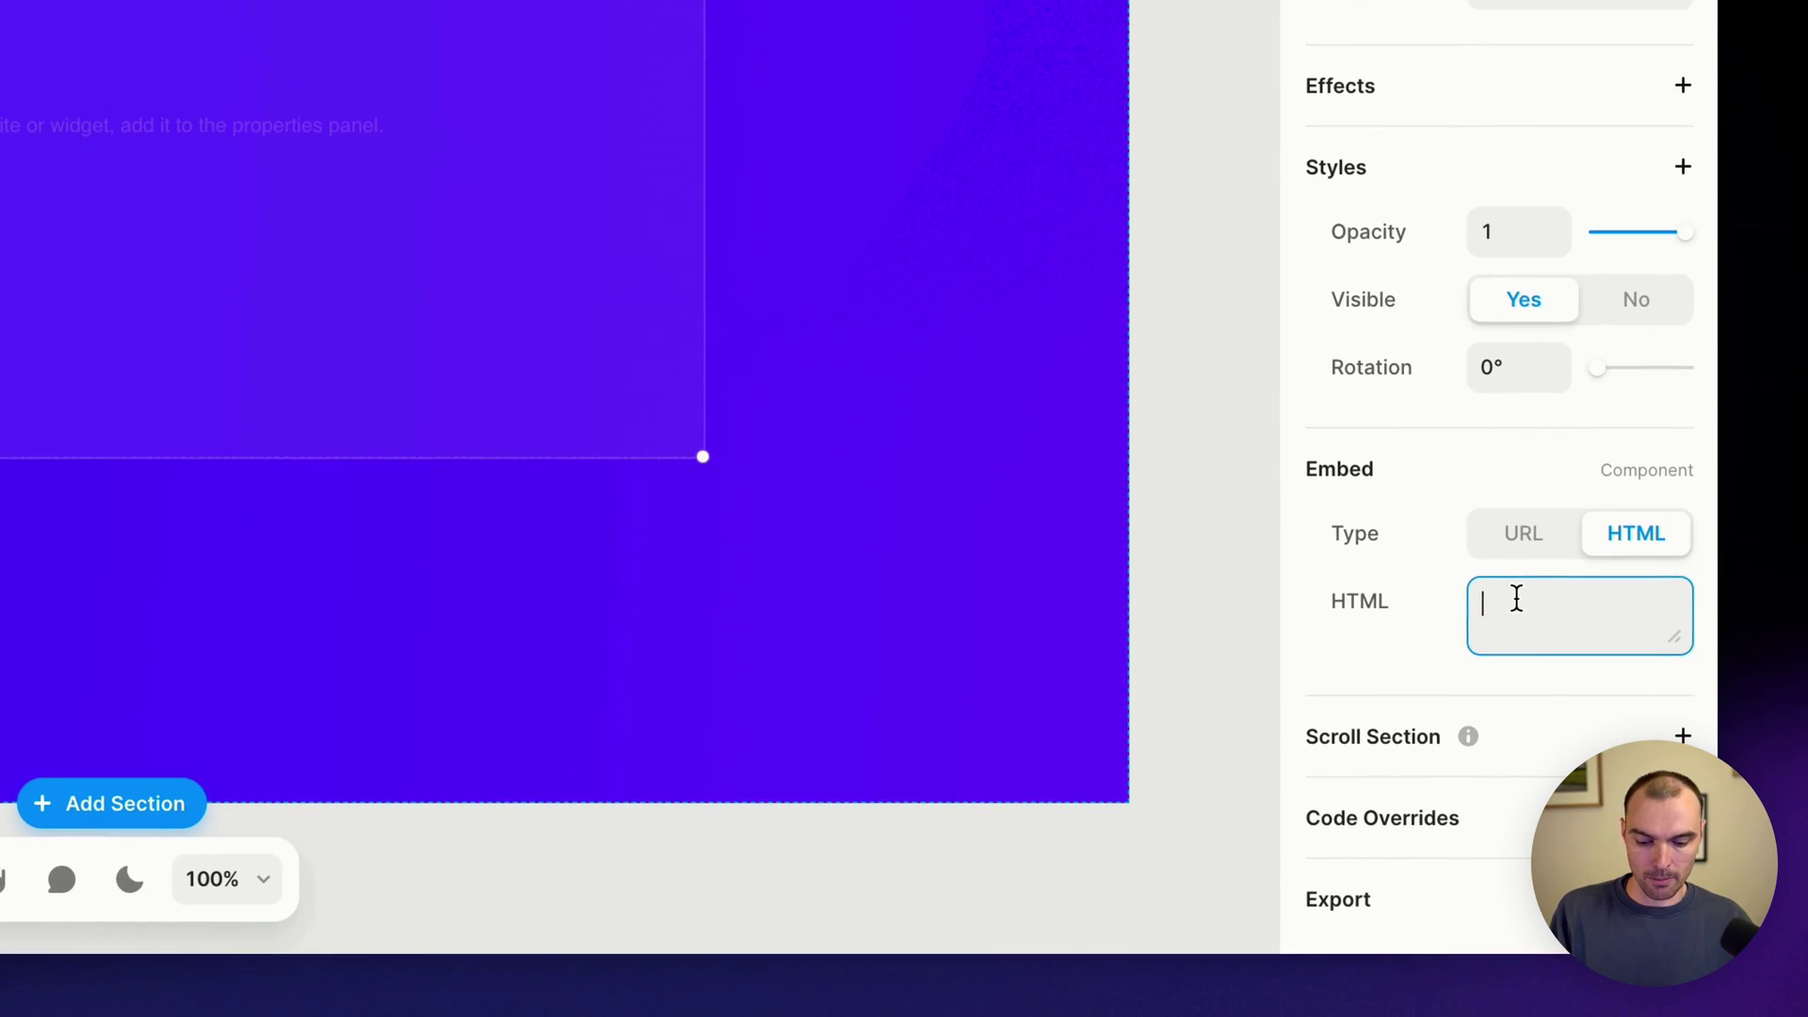
key("super+v")
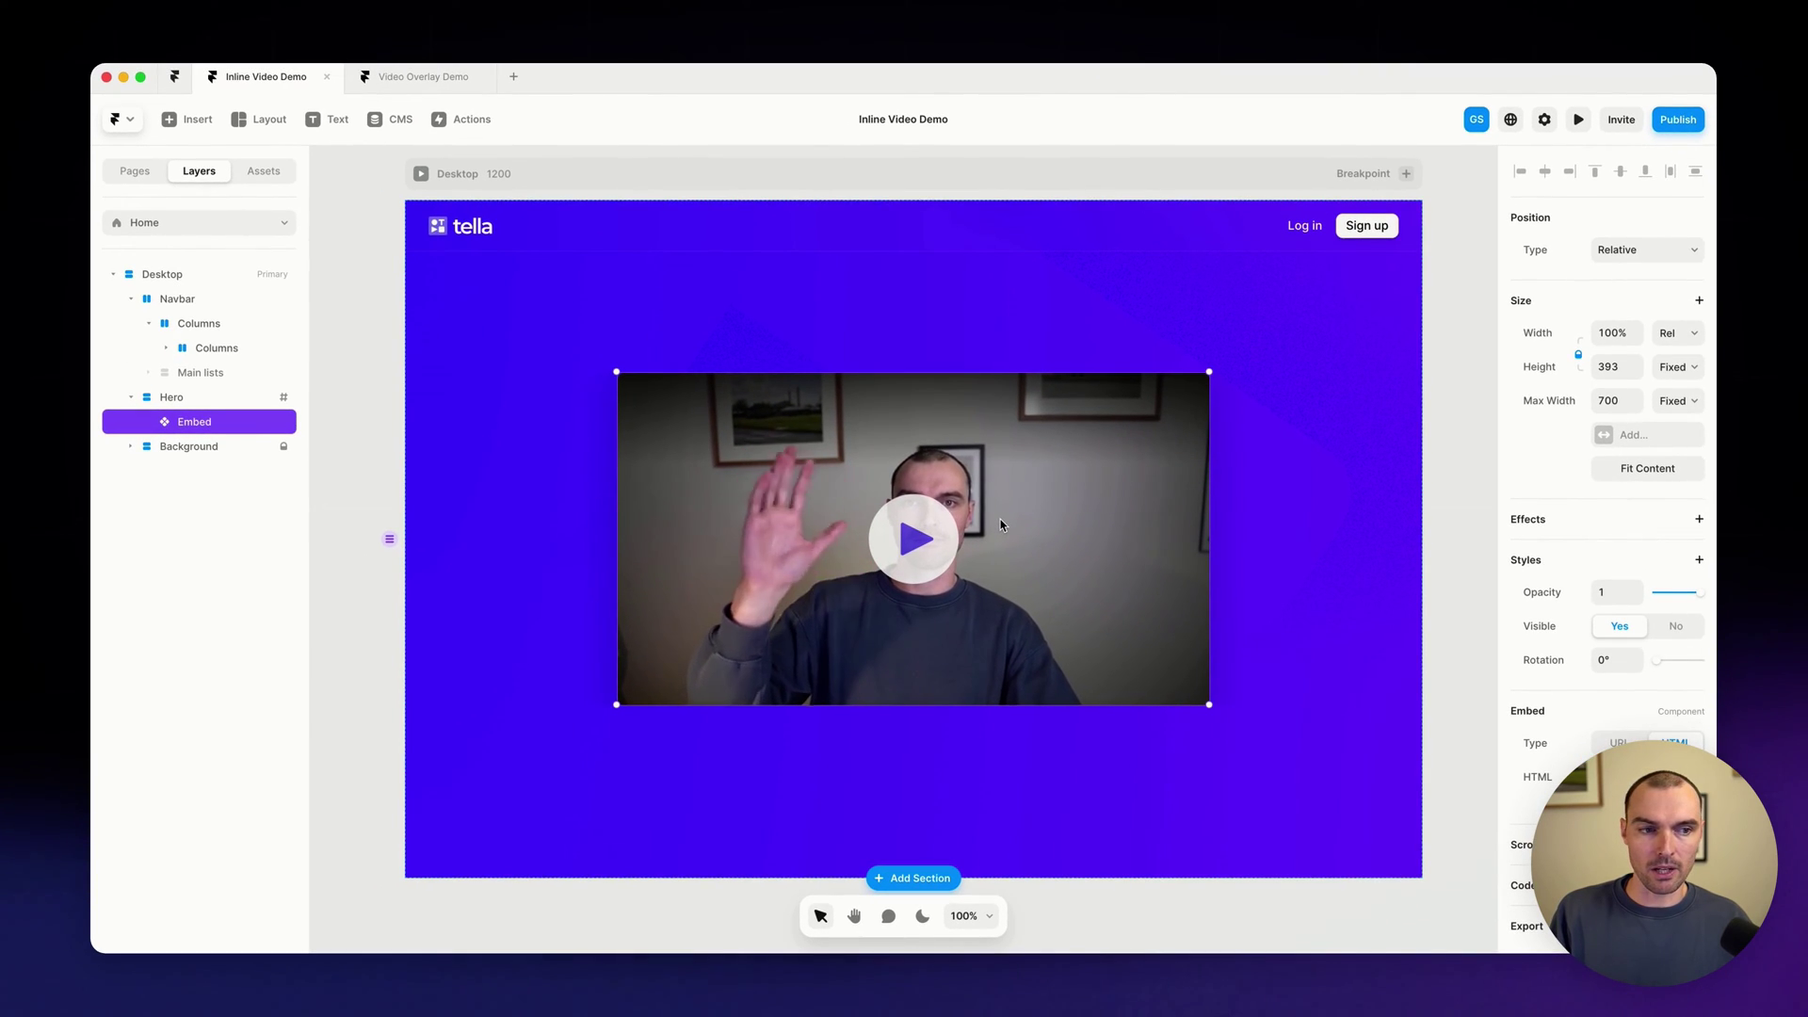
left_click(966, 329)
key("Return")
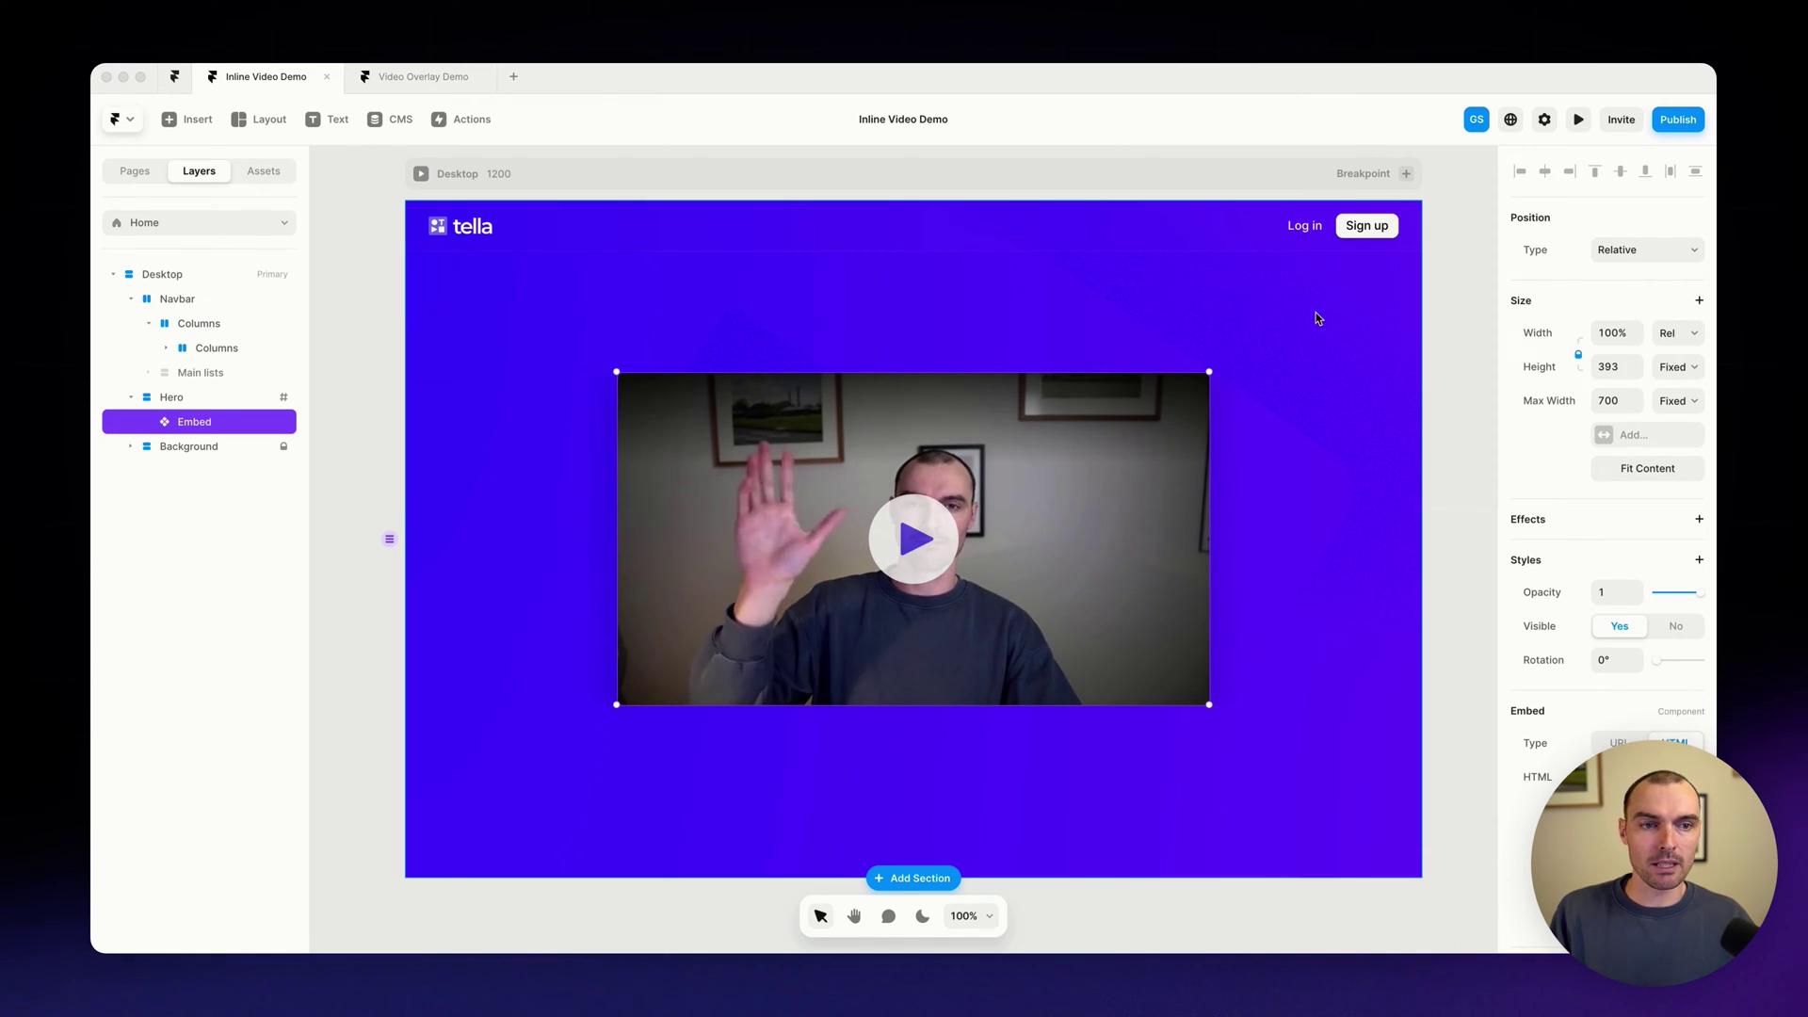
Preview the Inline Video Demo site and play the embedded Tella video
left_click(1578, 119)
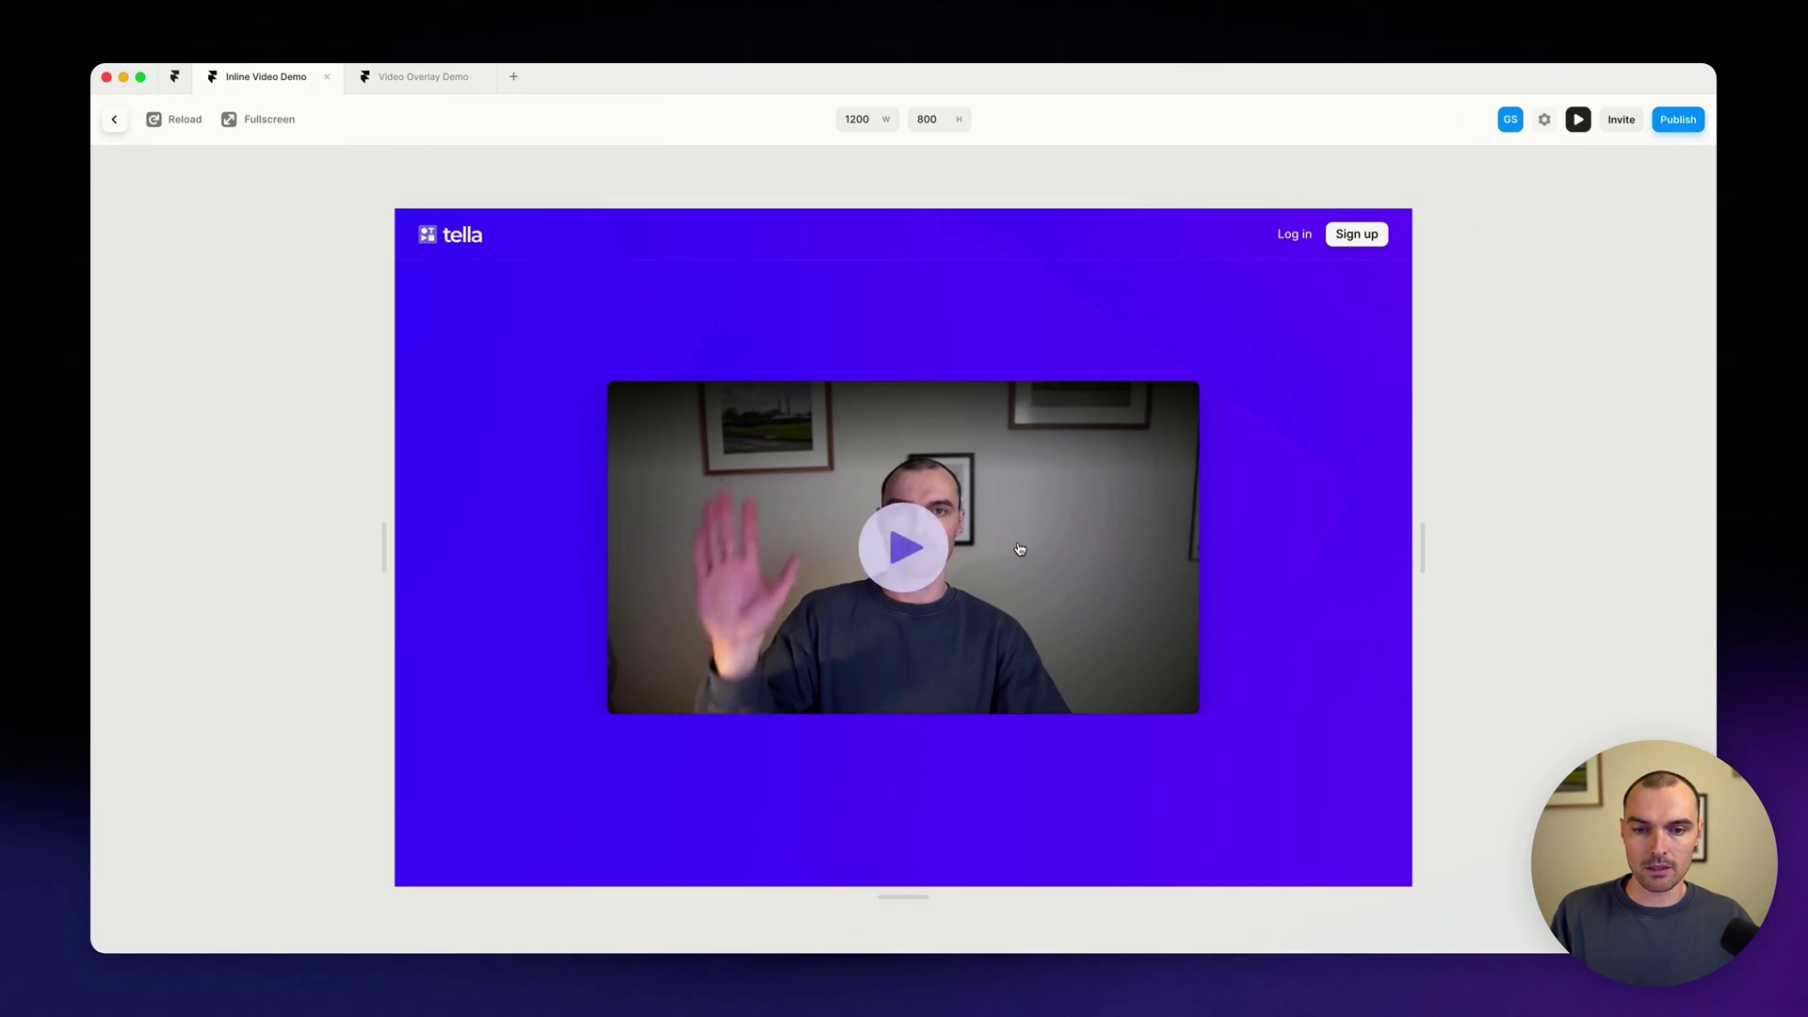
left_click(902, 548)
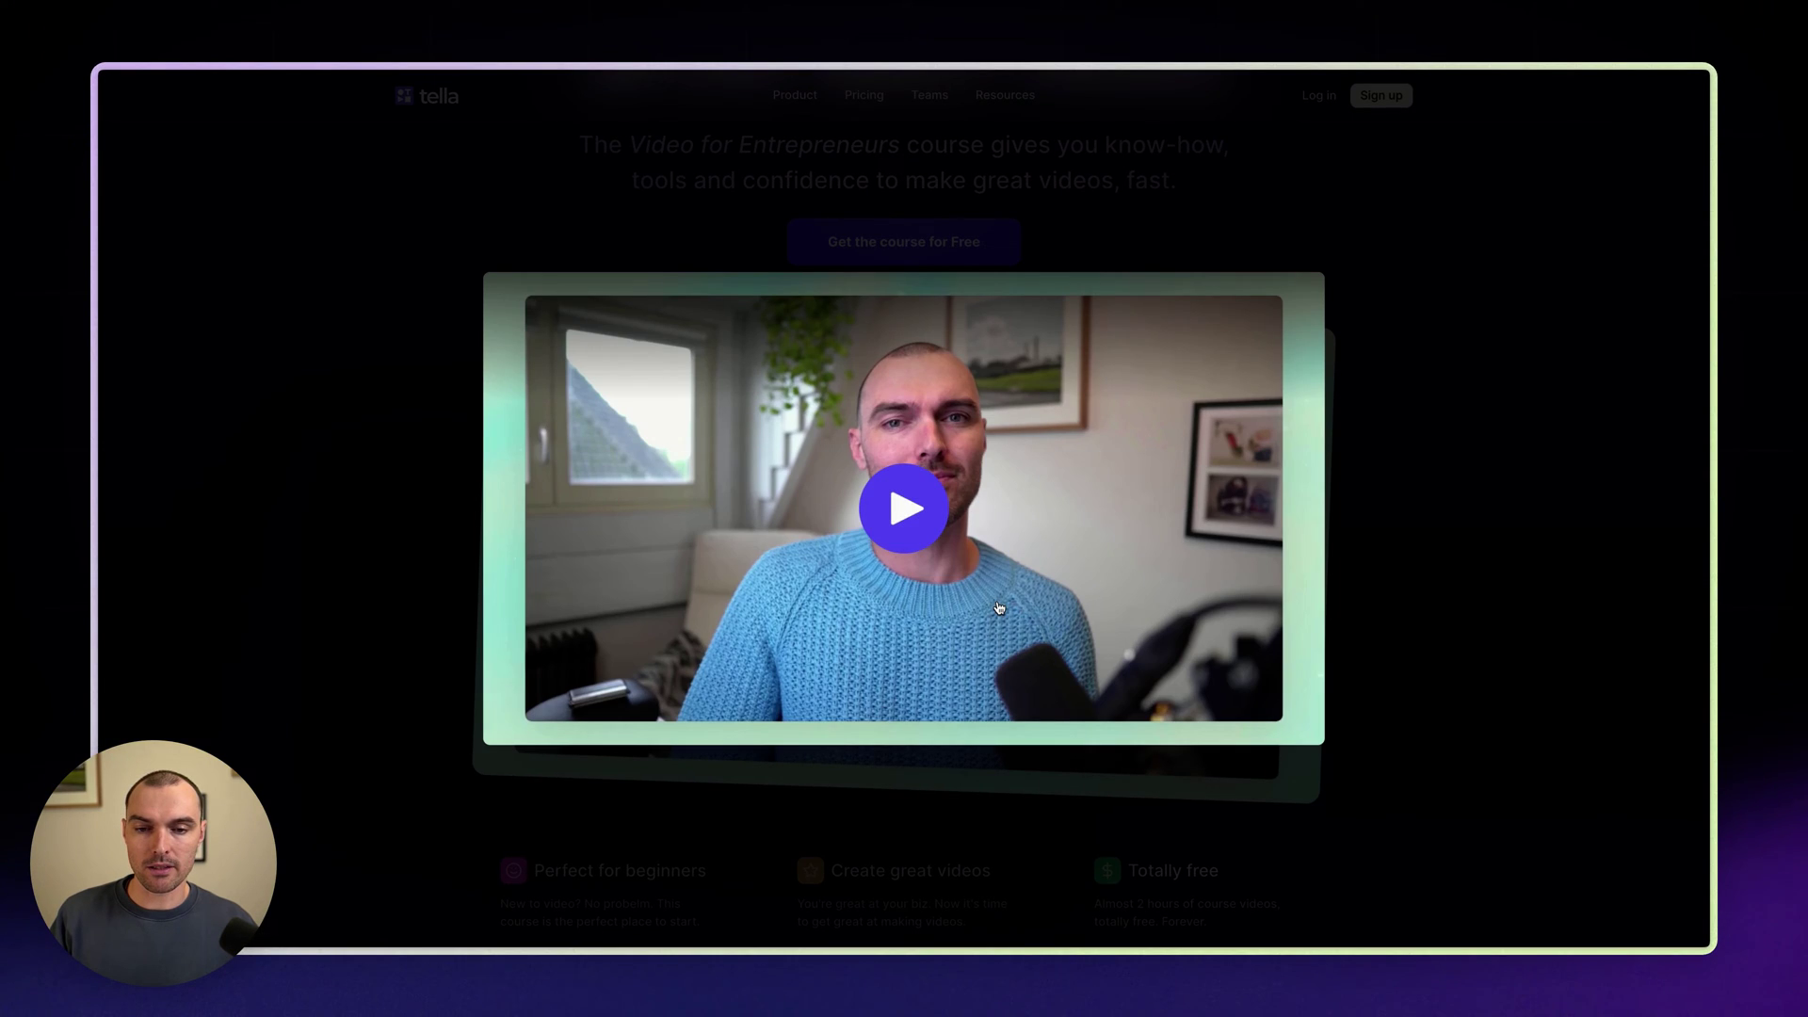
Play the hero course video, then open the Course Preview: Video for Entrepreneurs lightbox
left_click(999, 607)
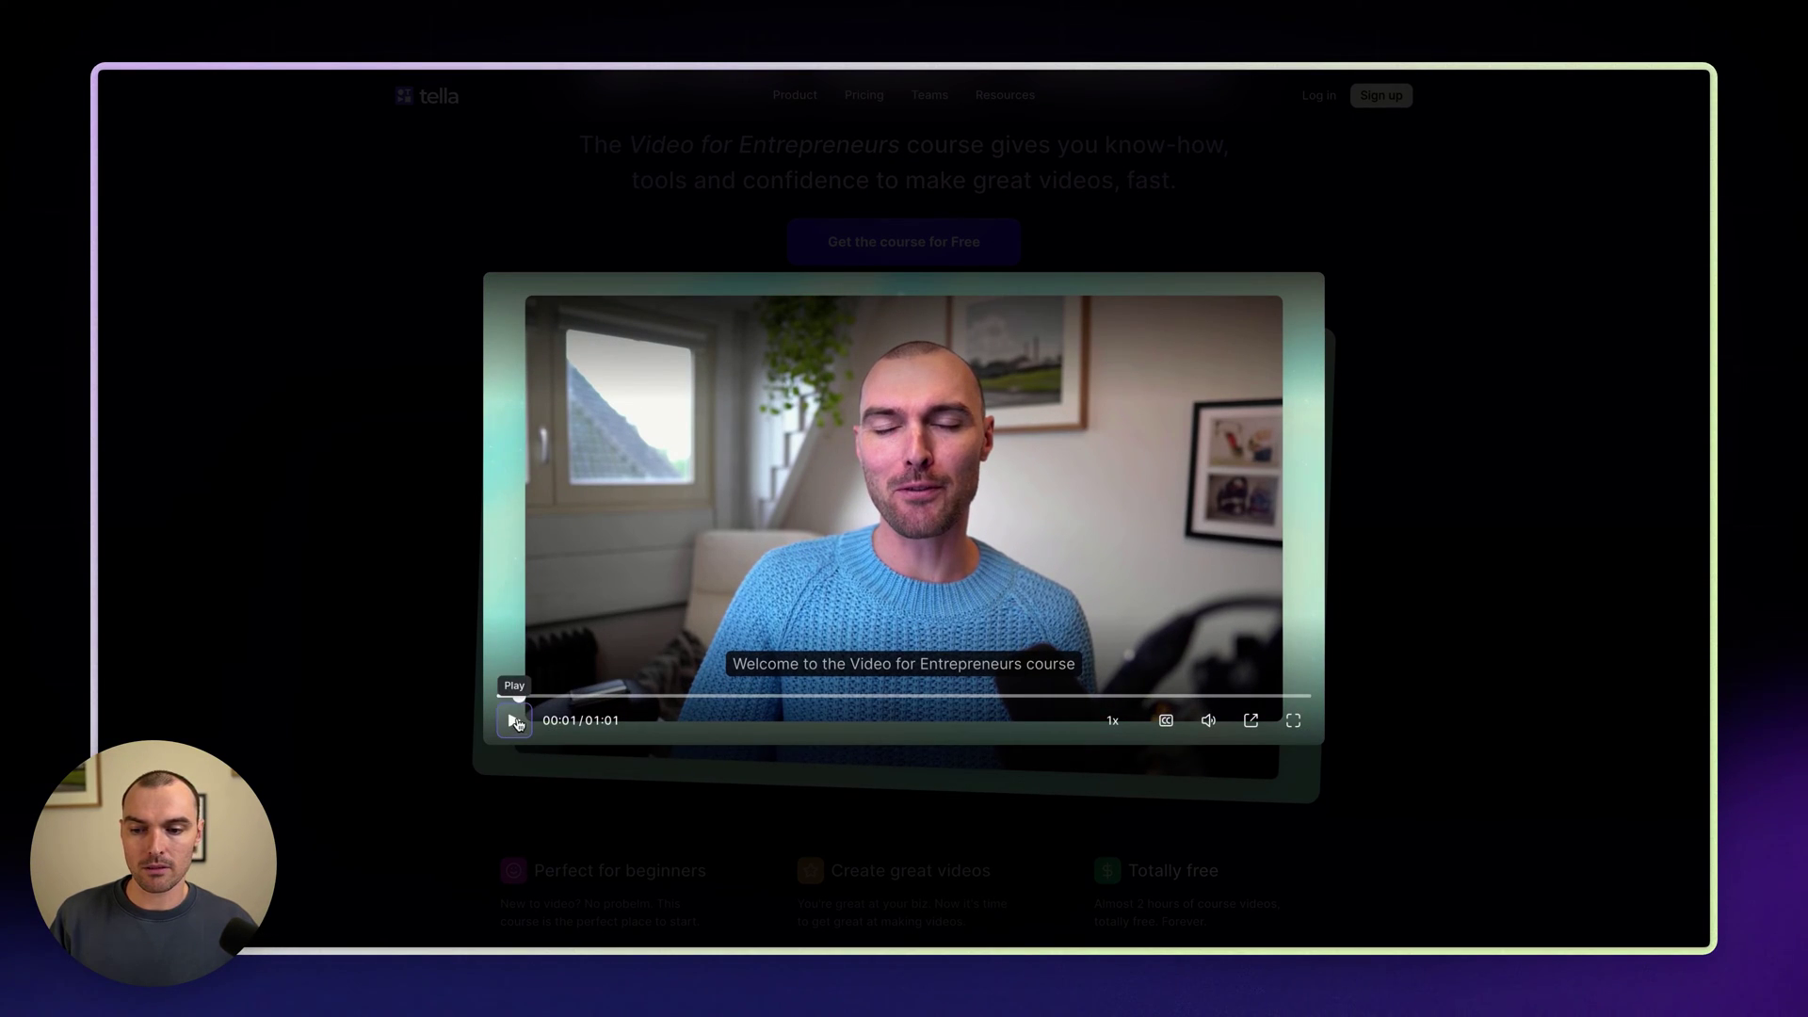
left_click(407, 565)
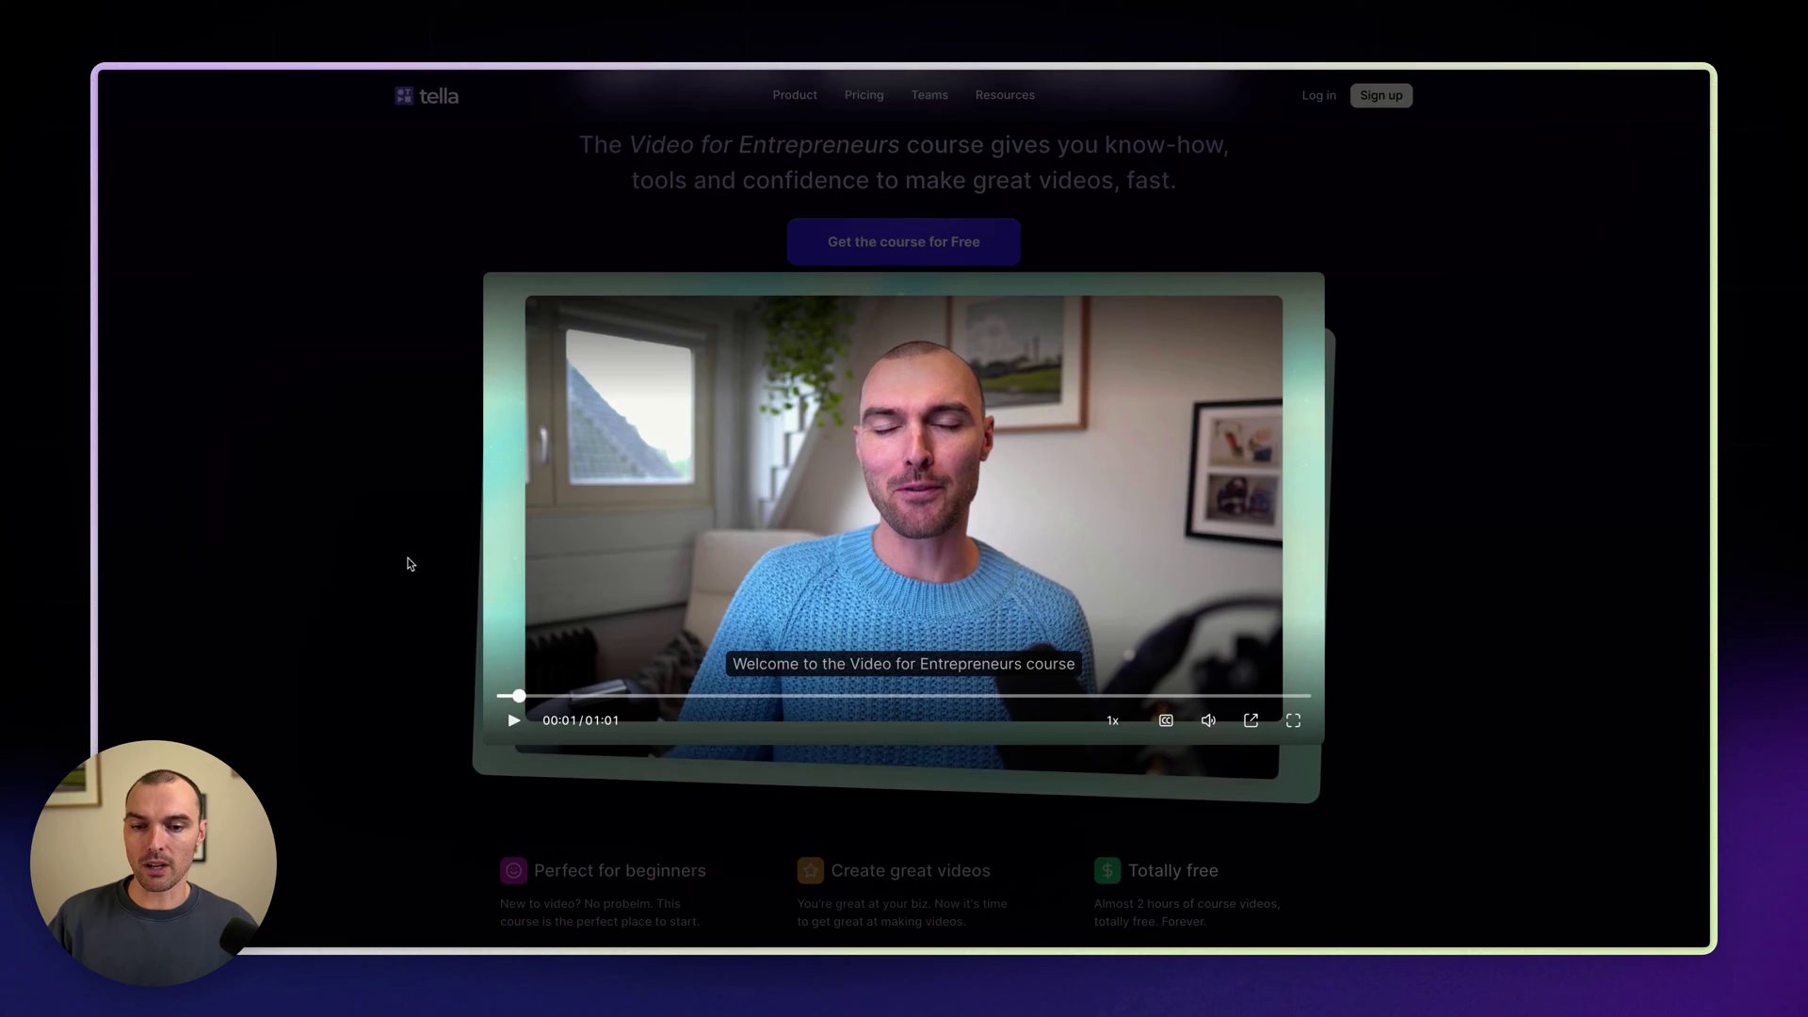
scroll(1181, 694, "down", 5)
scroll(1181, 694, "down", 10)
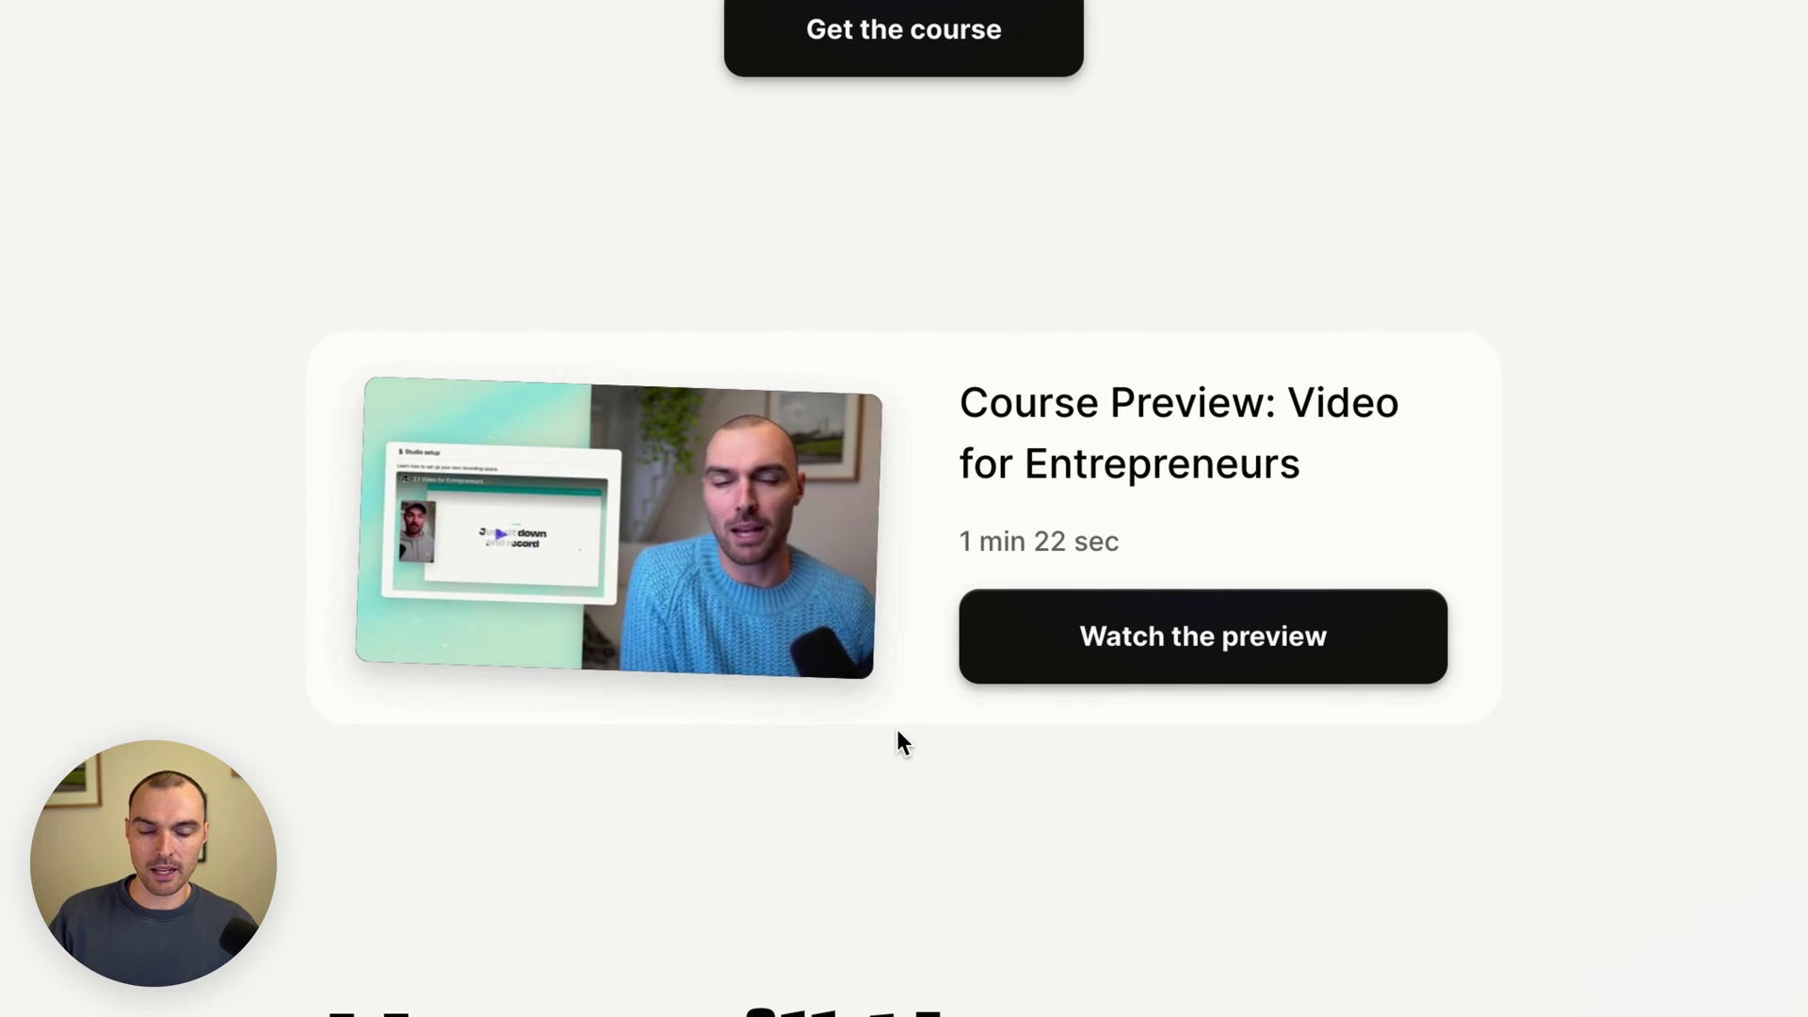
mouse_move(730, 577)
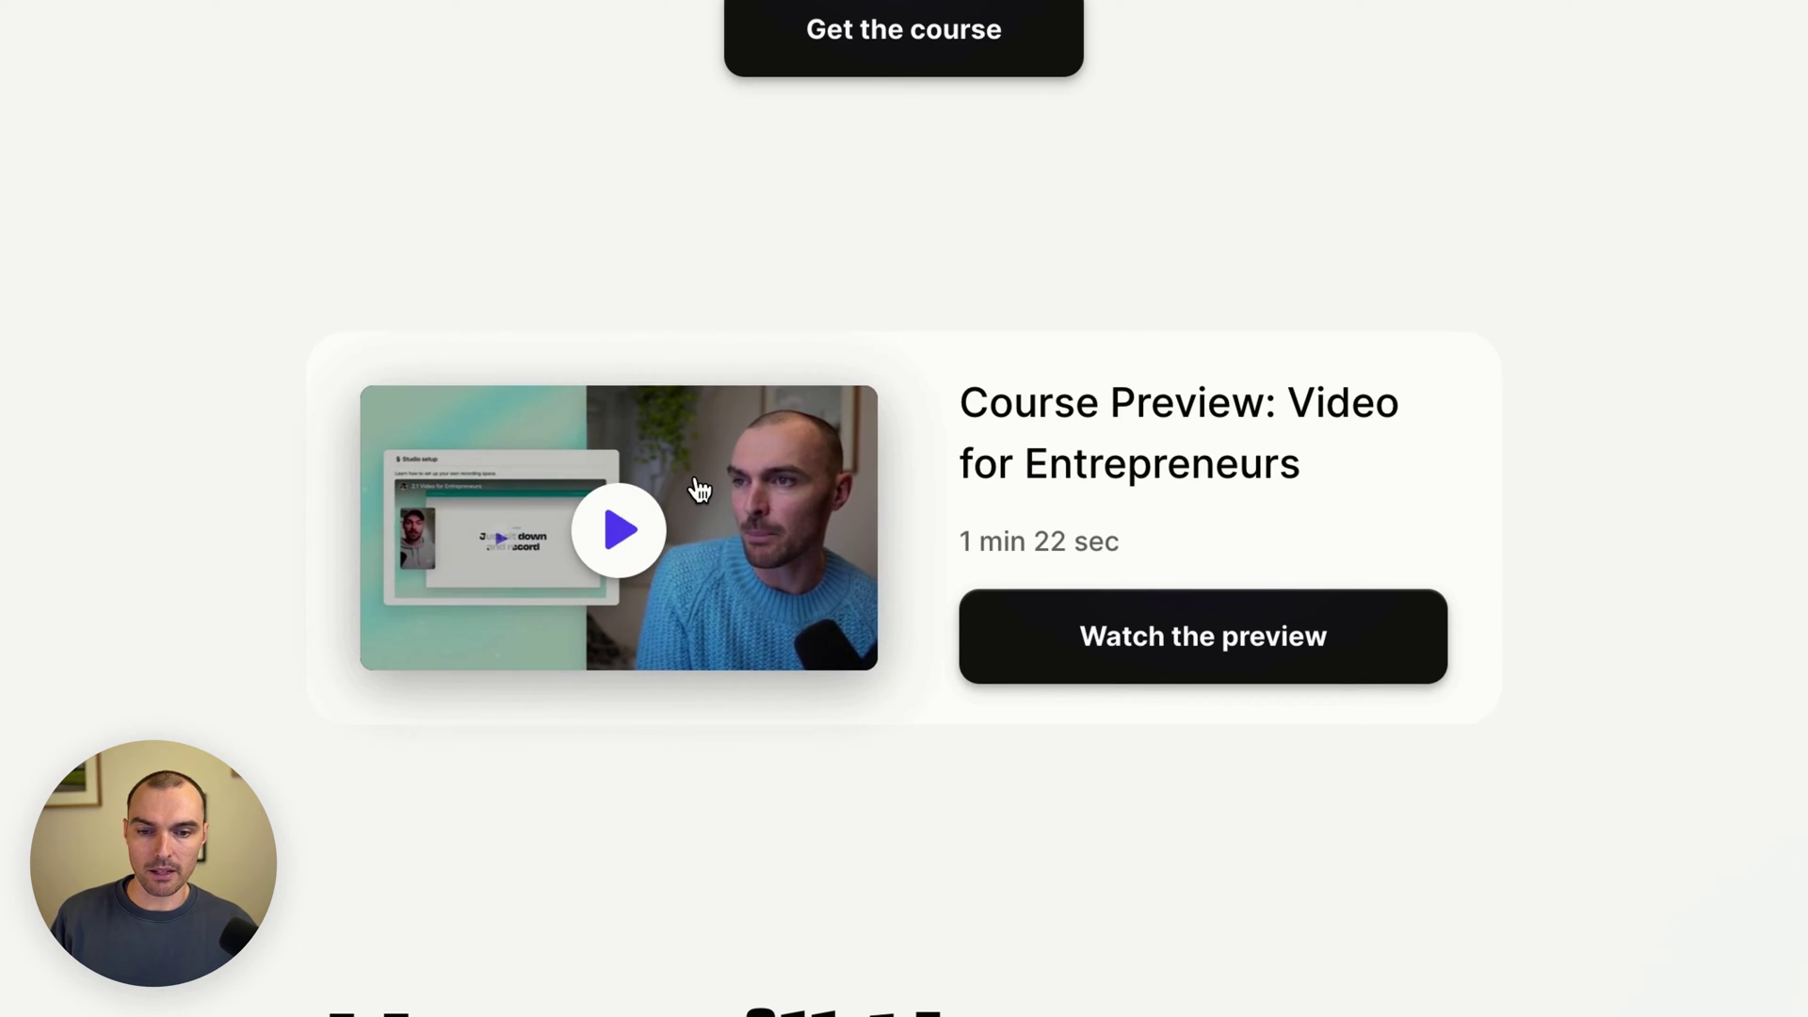
left_click(622, 532)
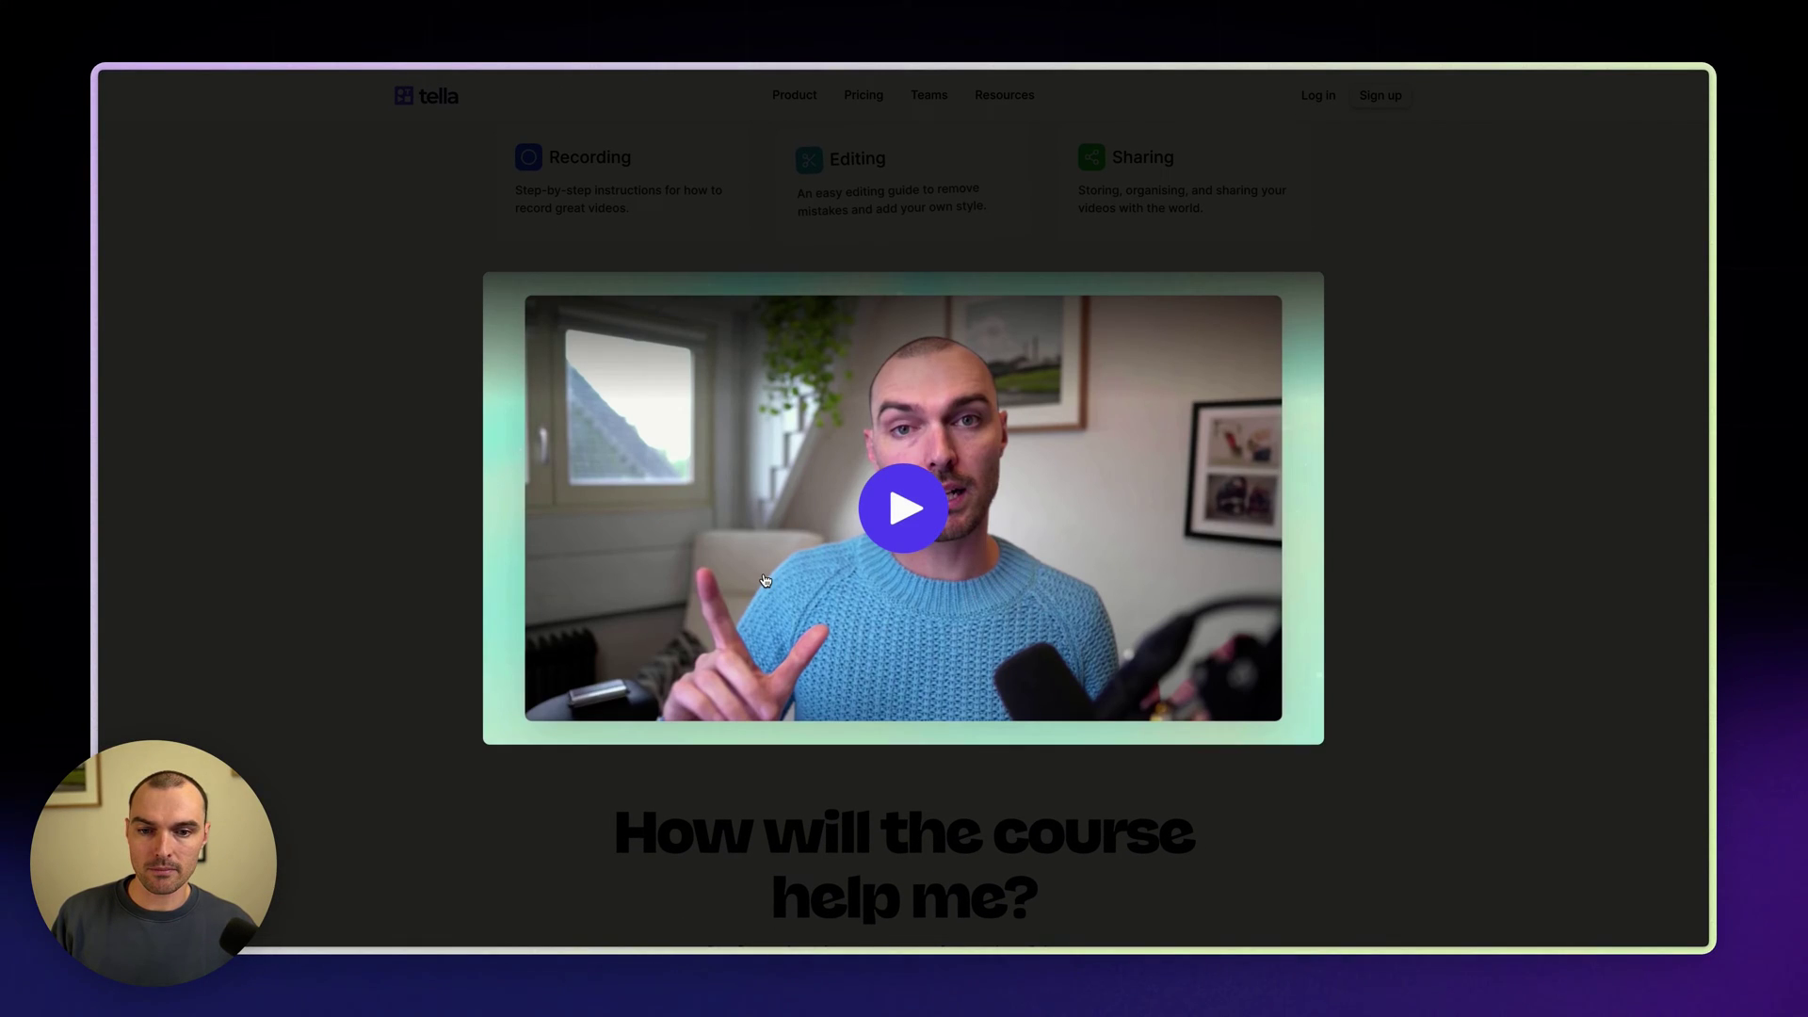
left_click(341, 595)
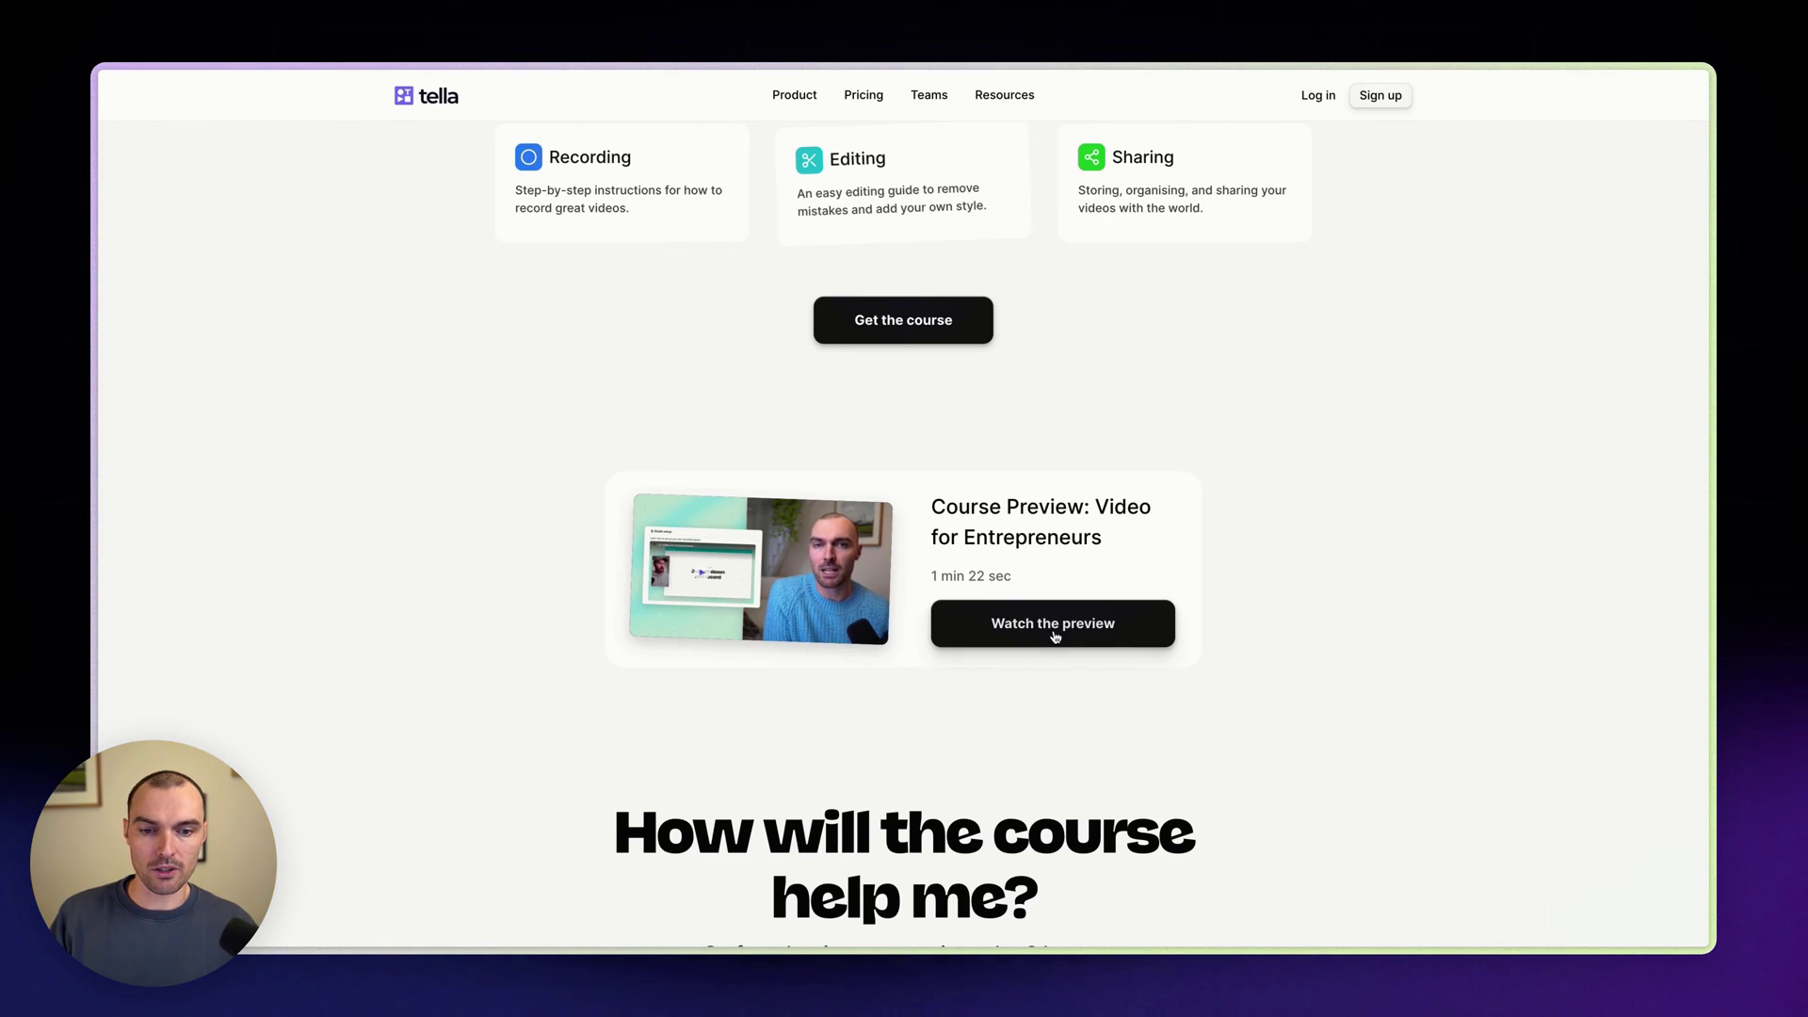
left_click(1055, 636)
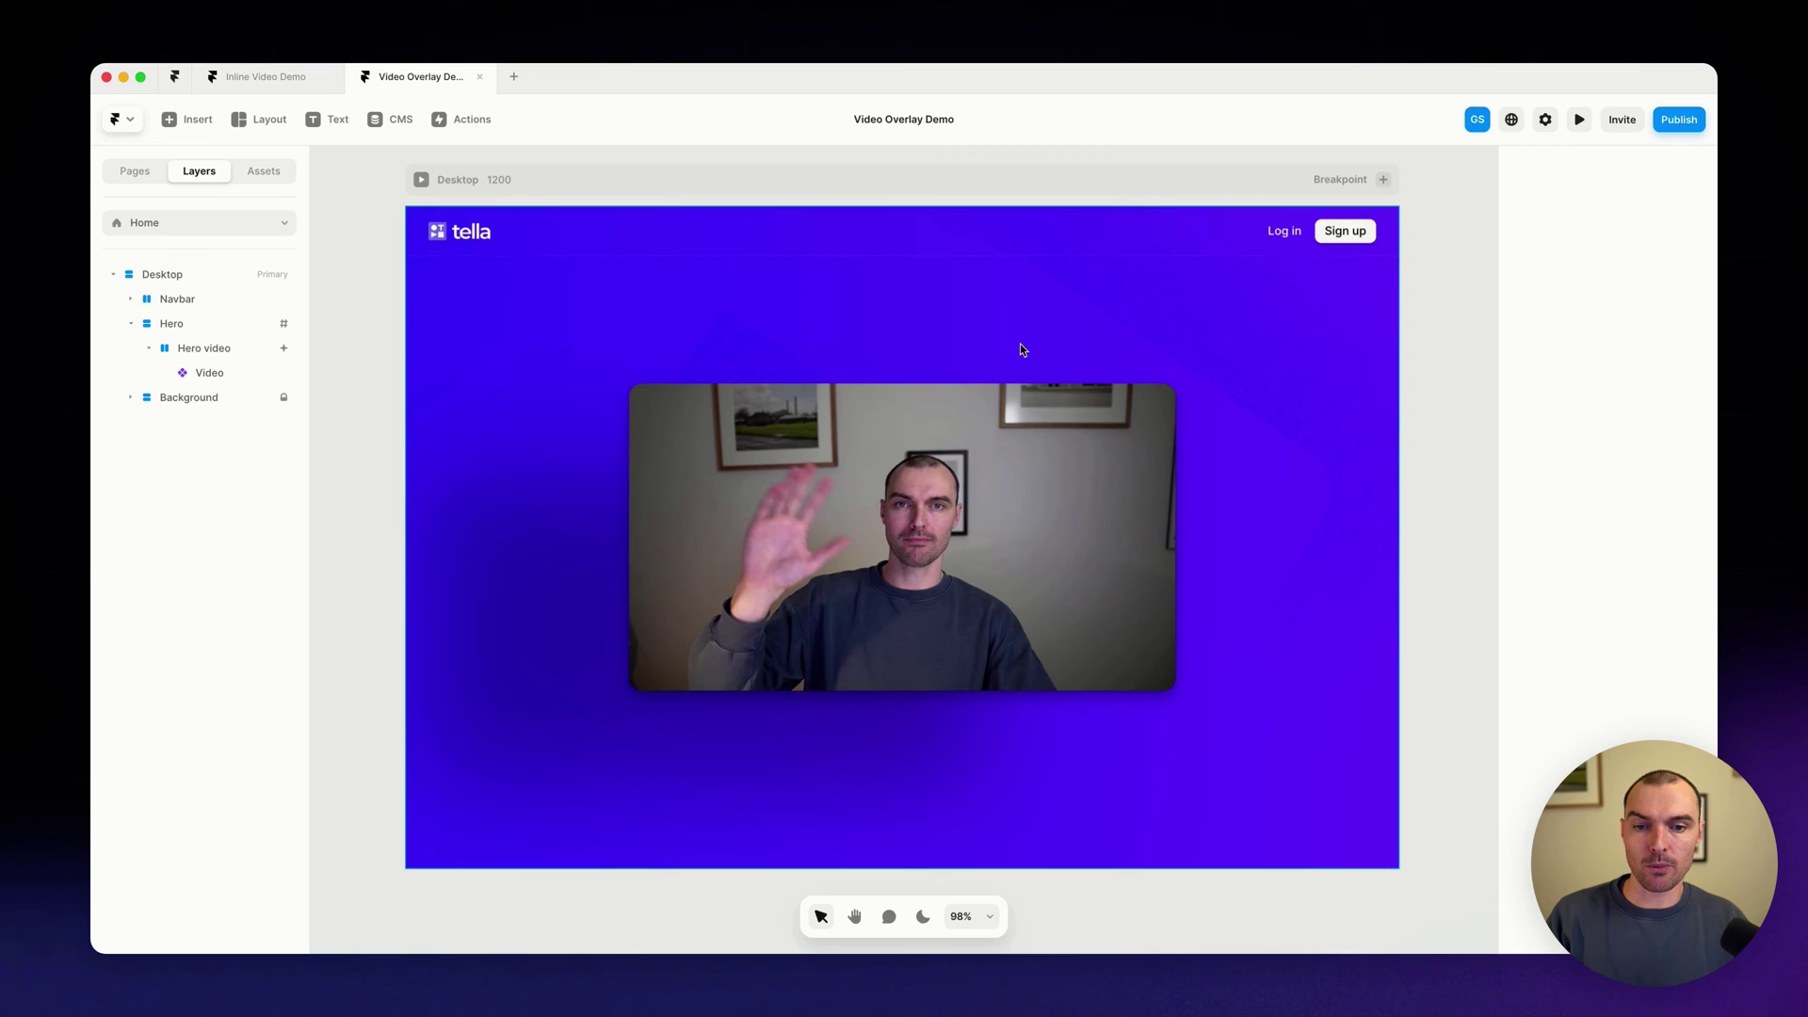
Select the hero Video element and scroll its properties down to the playback options
left_click(896, 518)
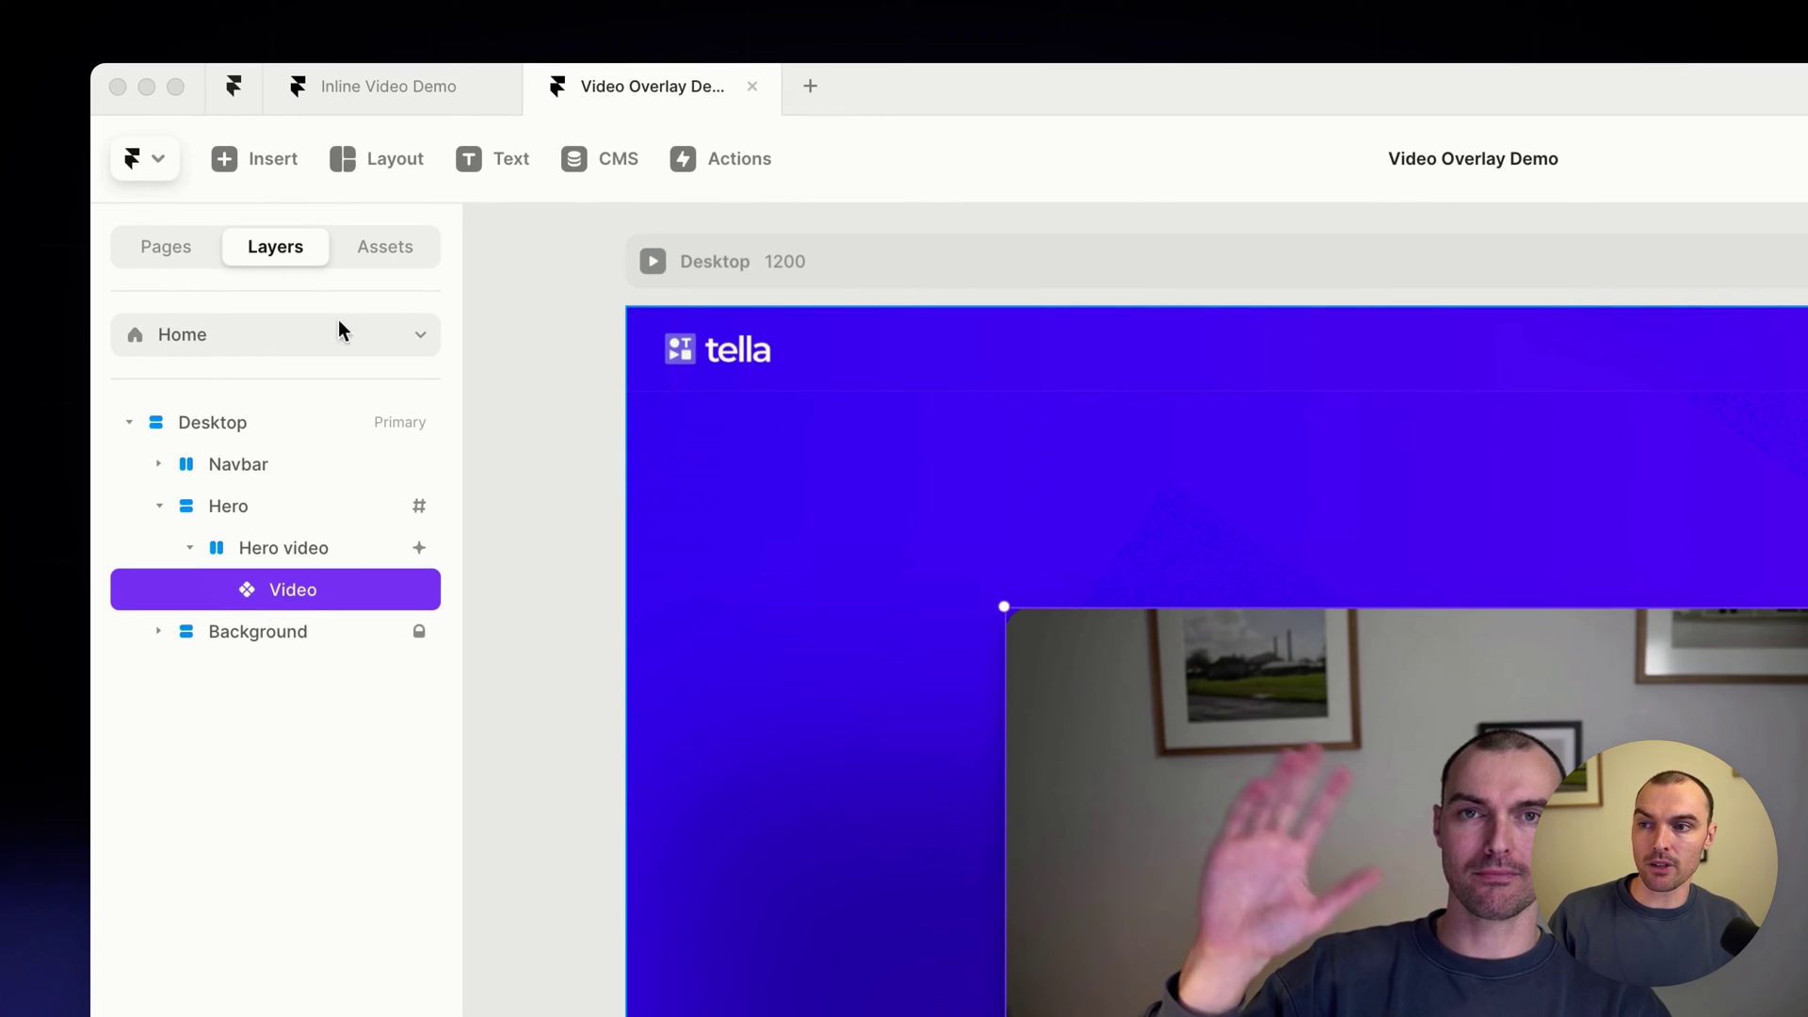
left_click(253, 162)
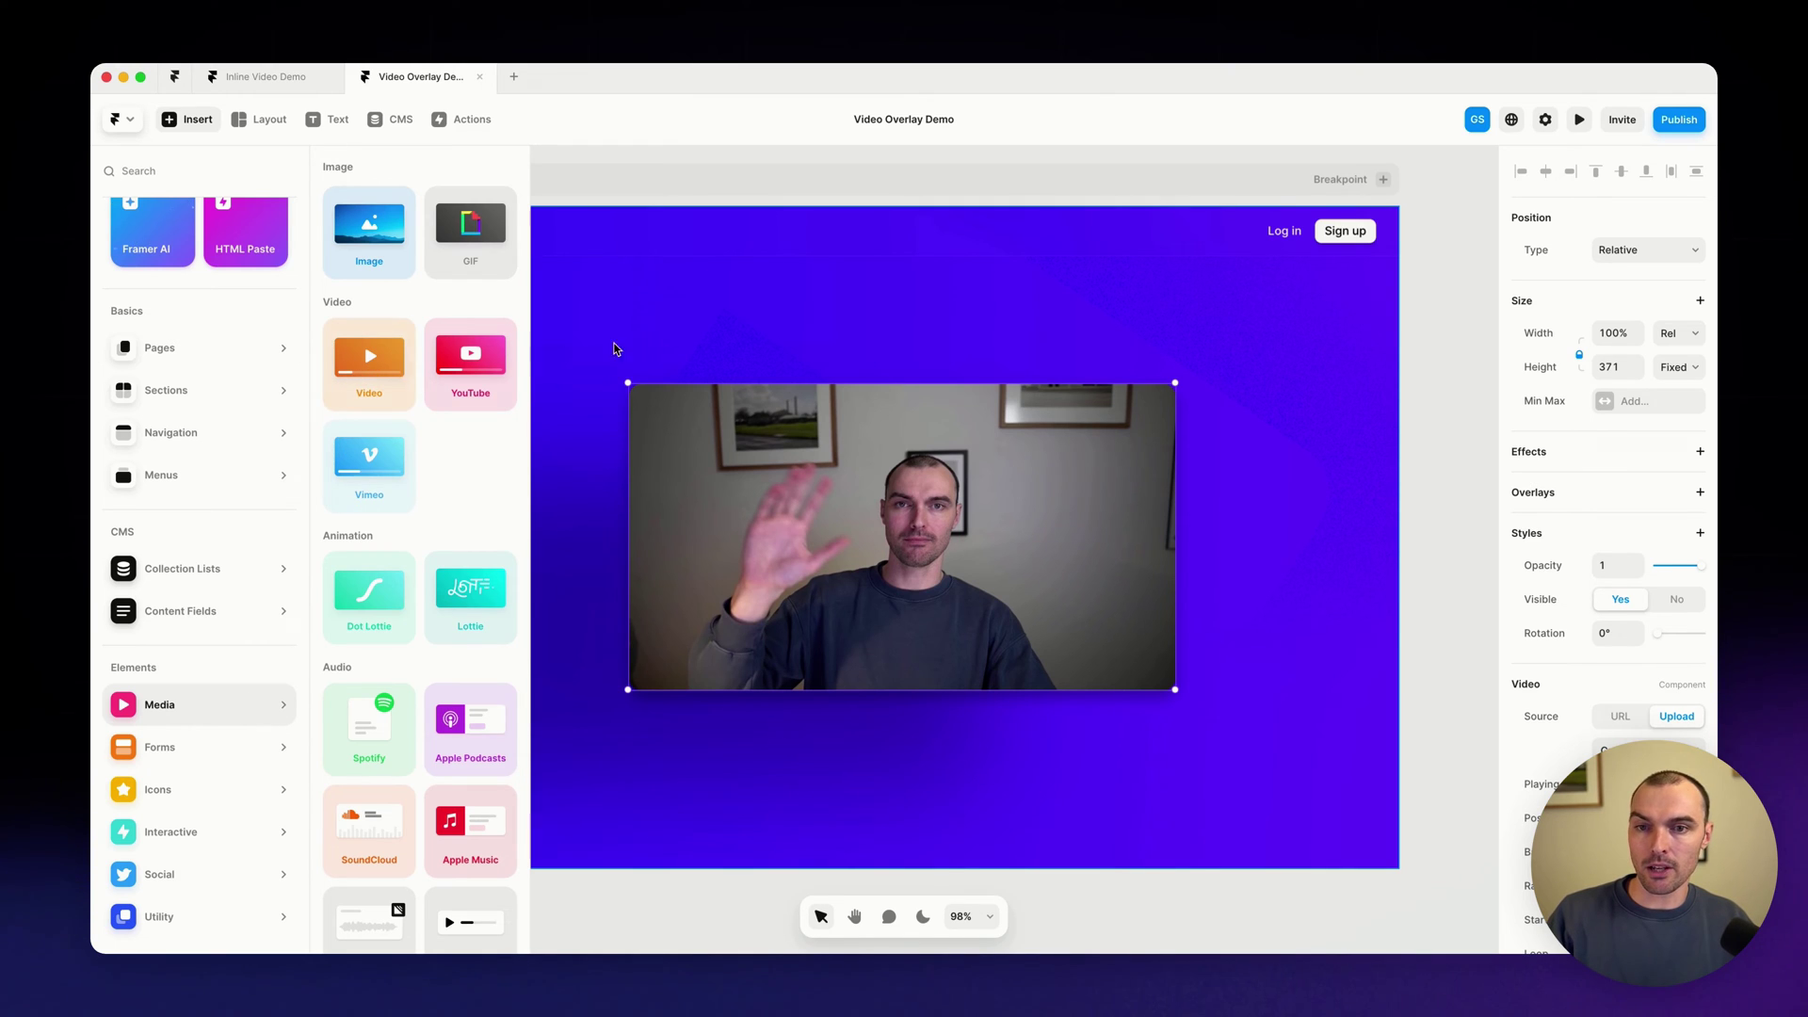
left_click(774, 306)
left_click(934, 522)
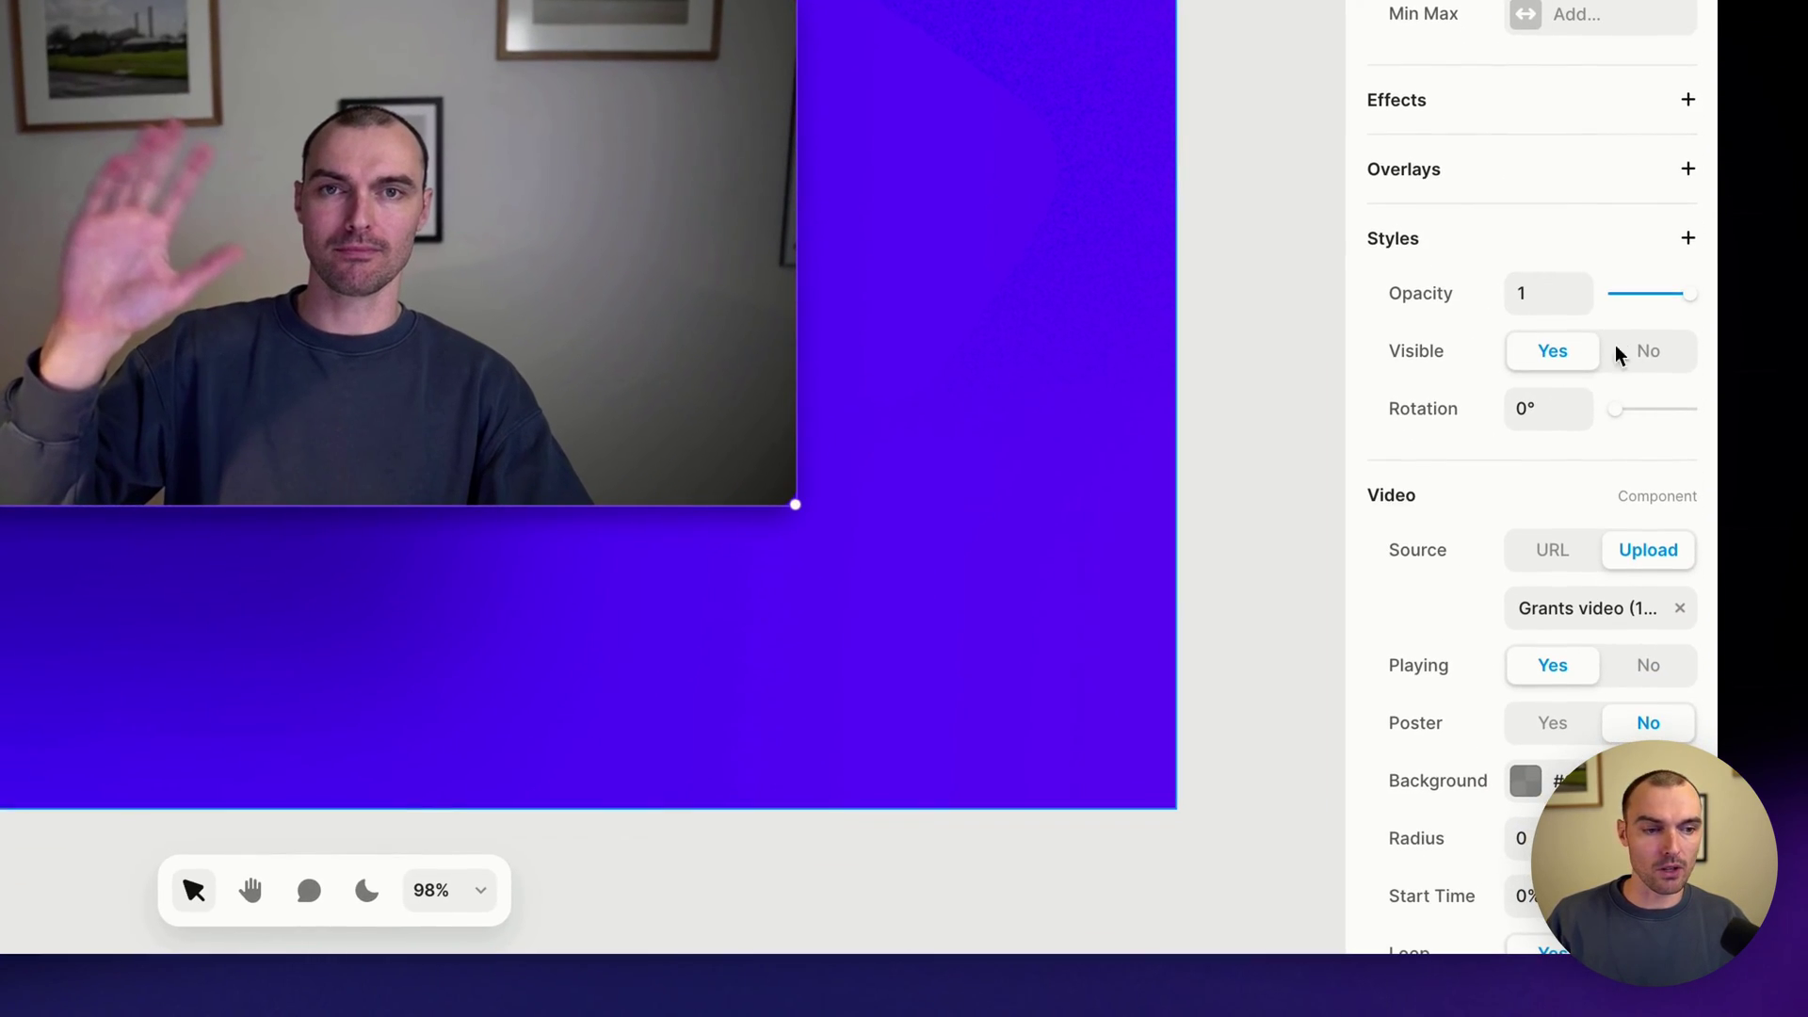
scroll(1656, 600, "down", 5)
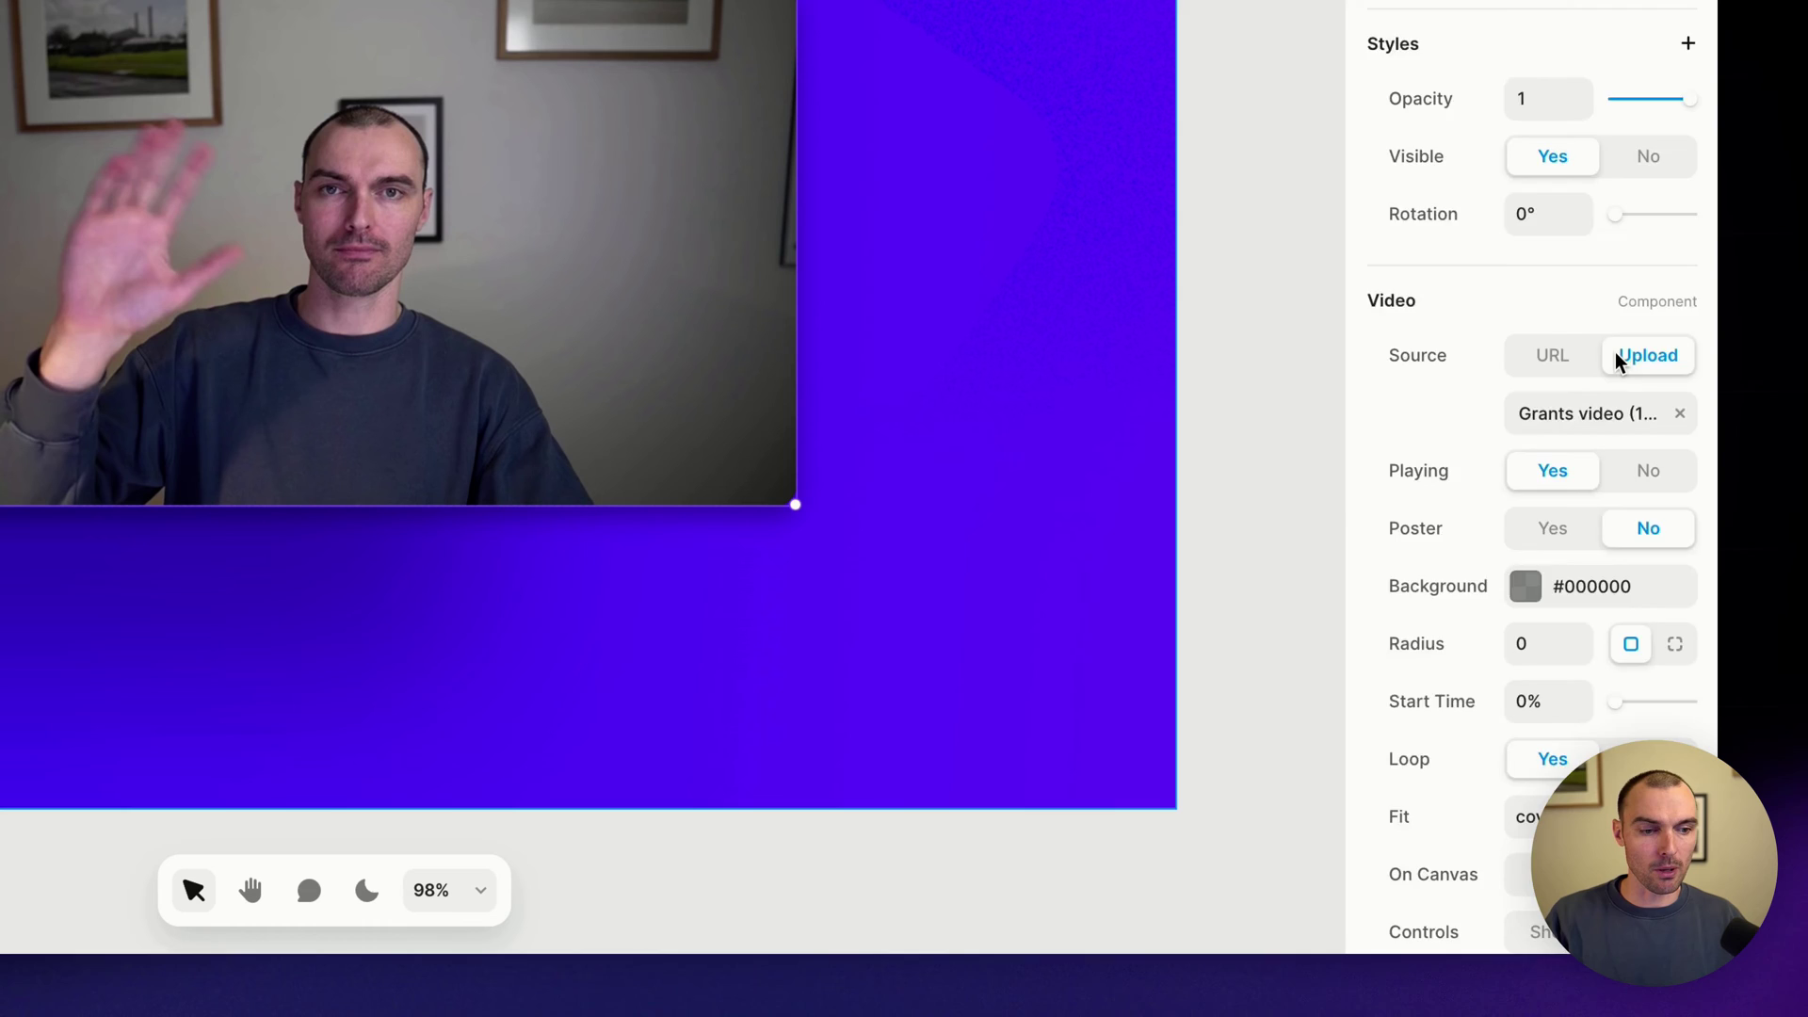
scroll(1545, 326, "down", 1)
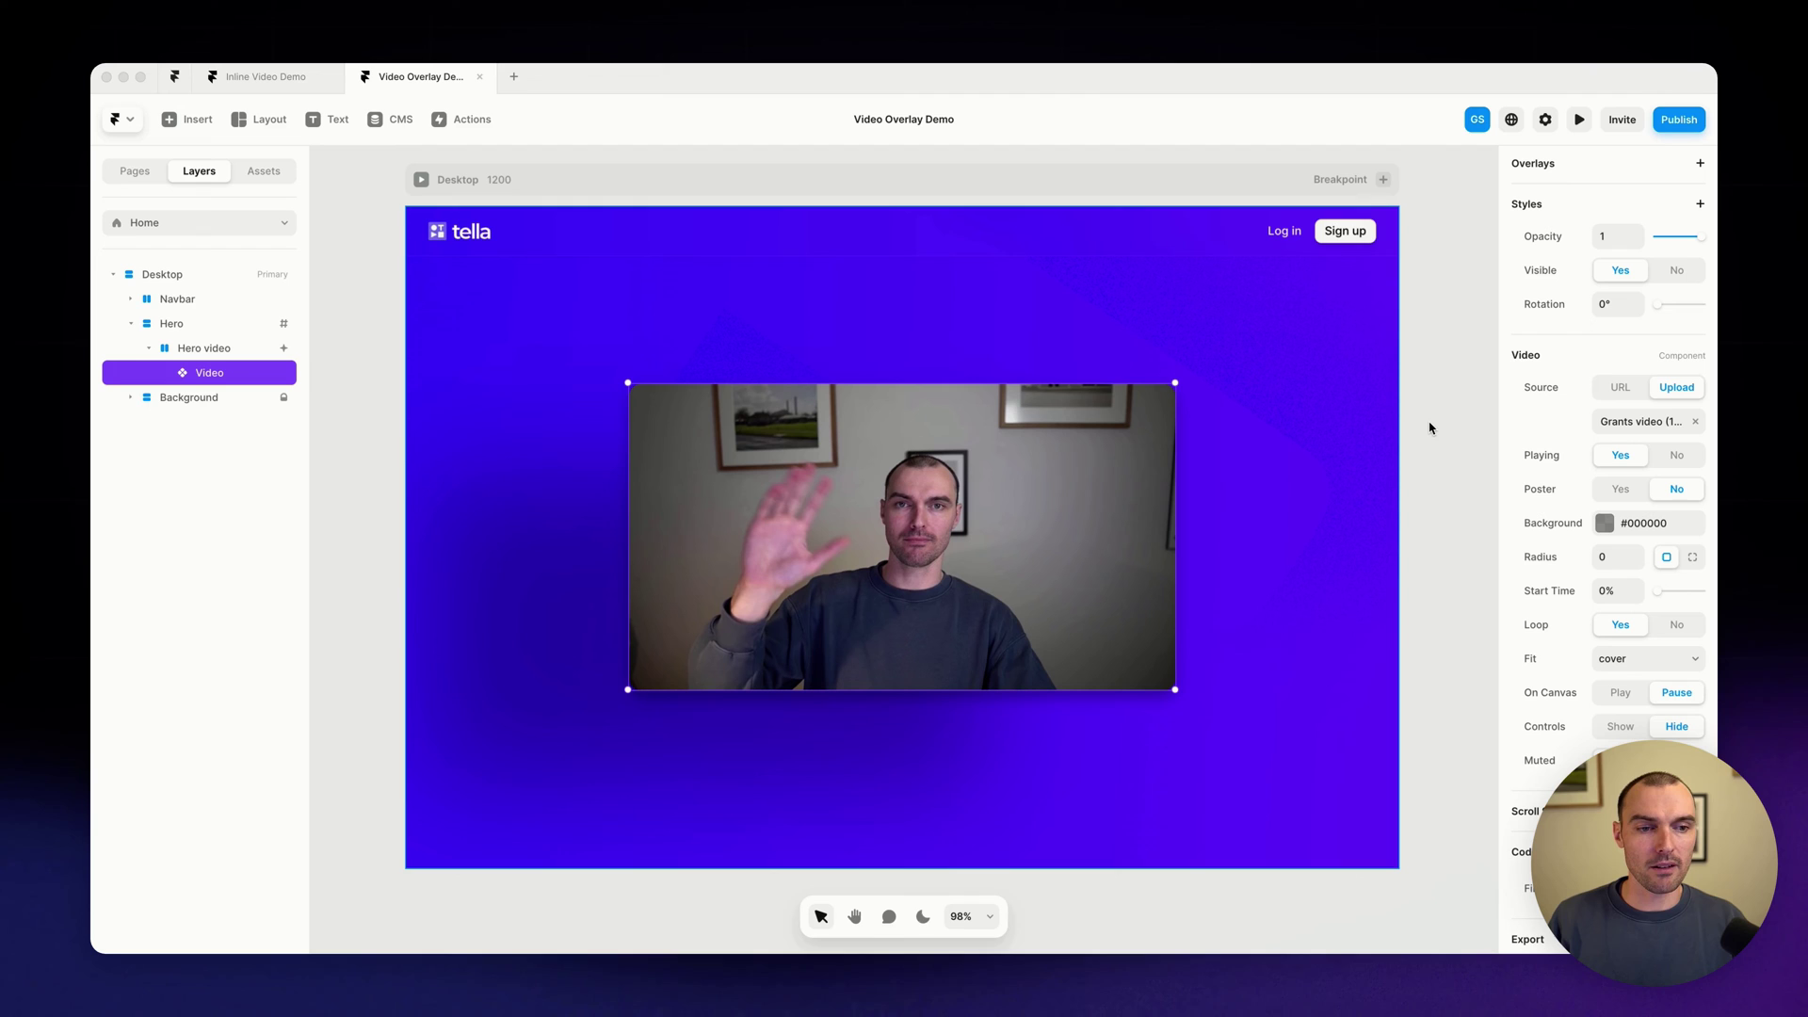
left_click(1579, 120)
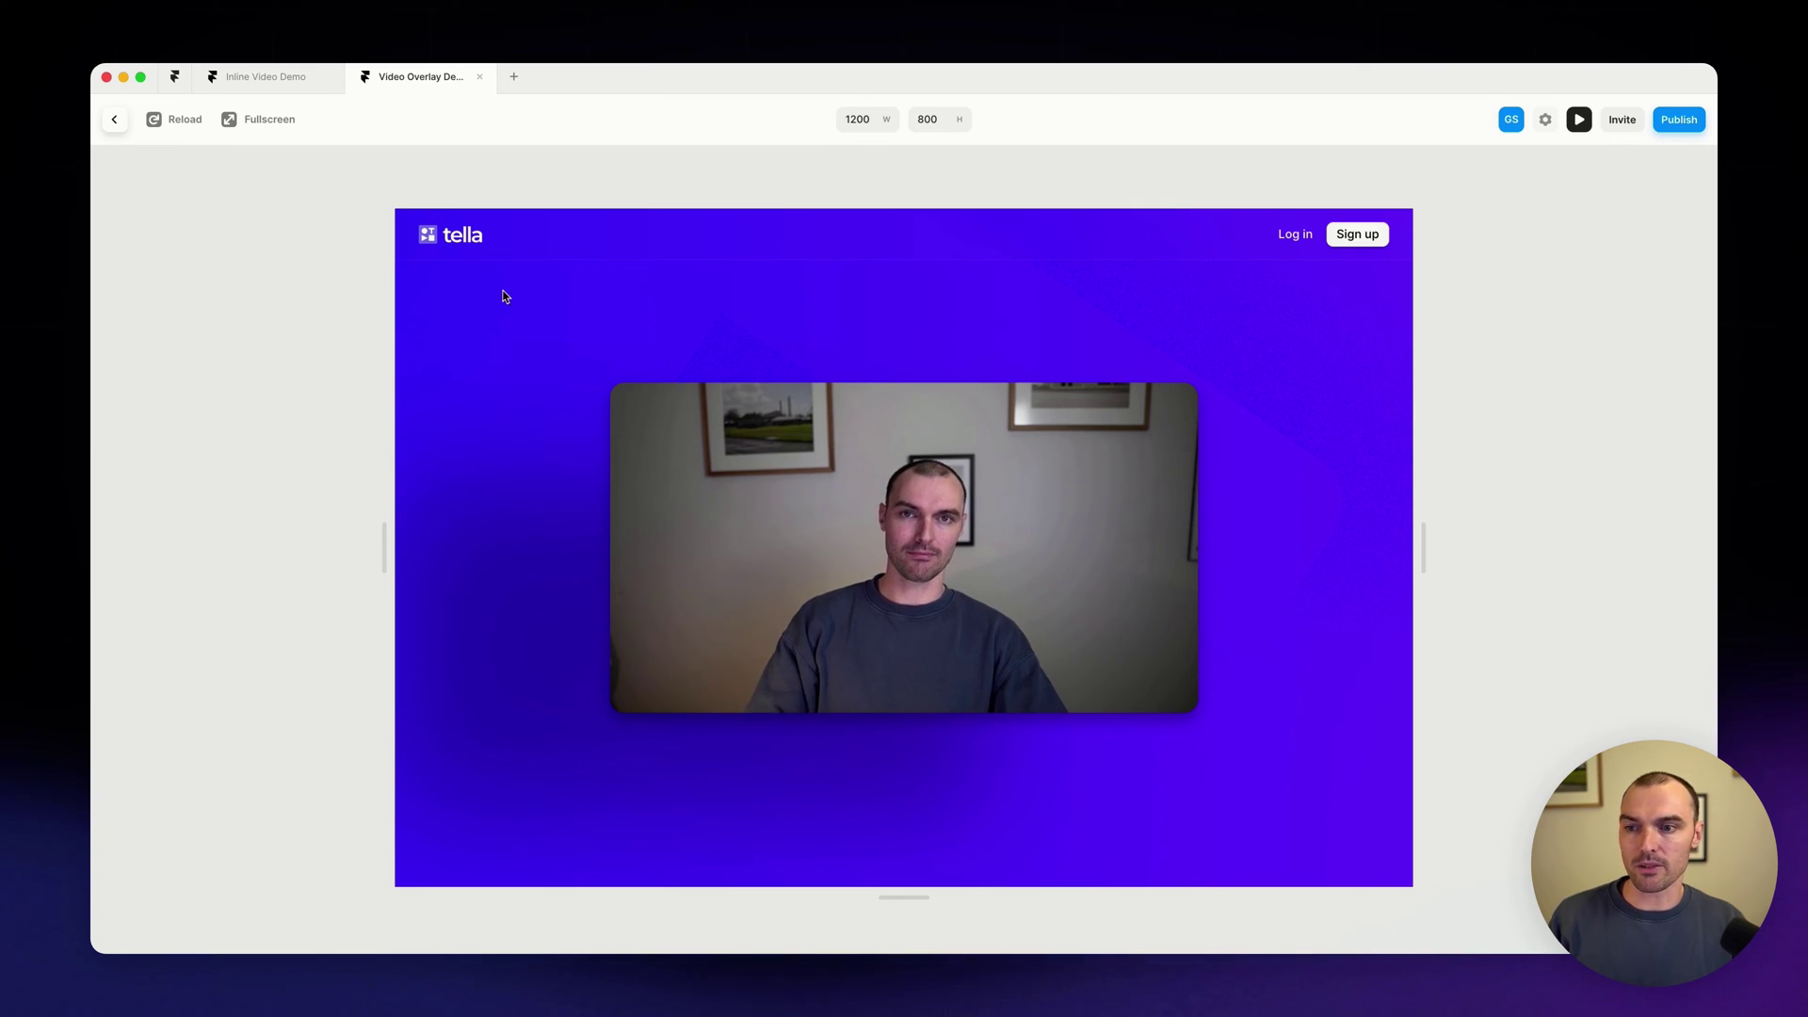
left_click(115, 121)
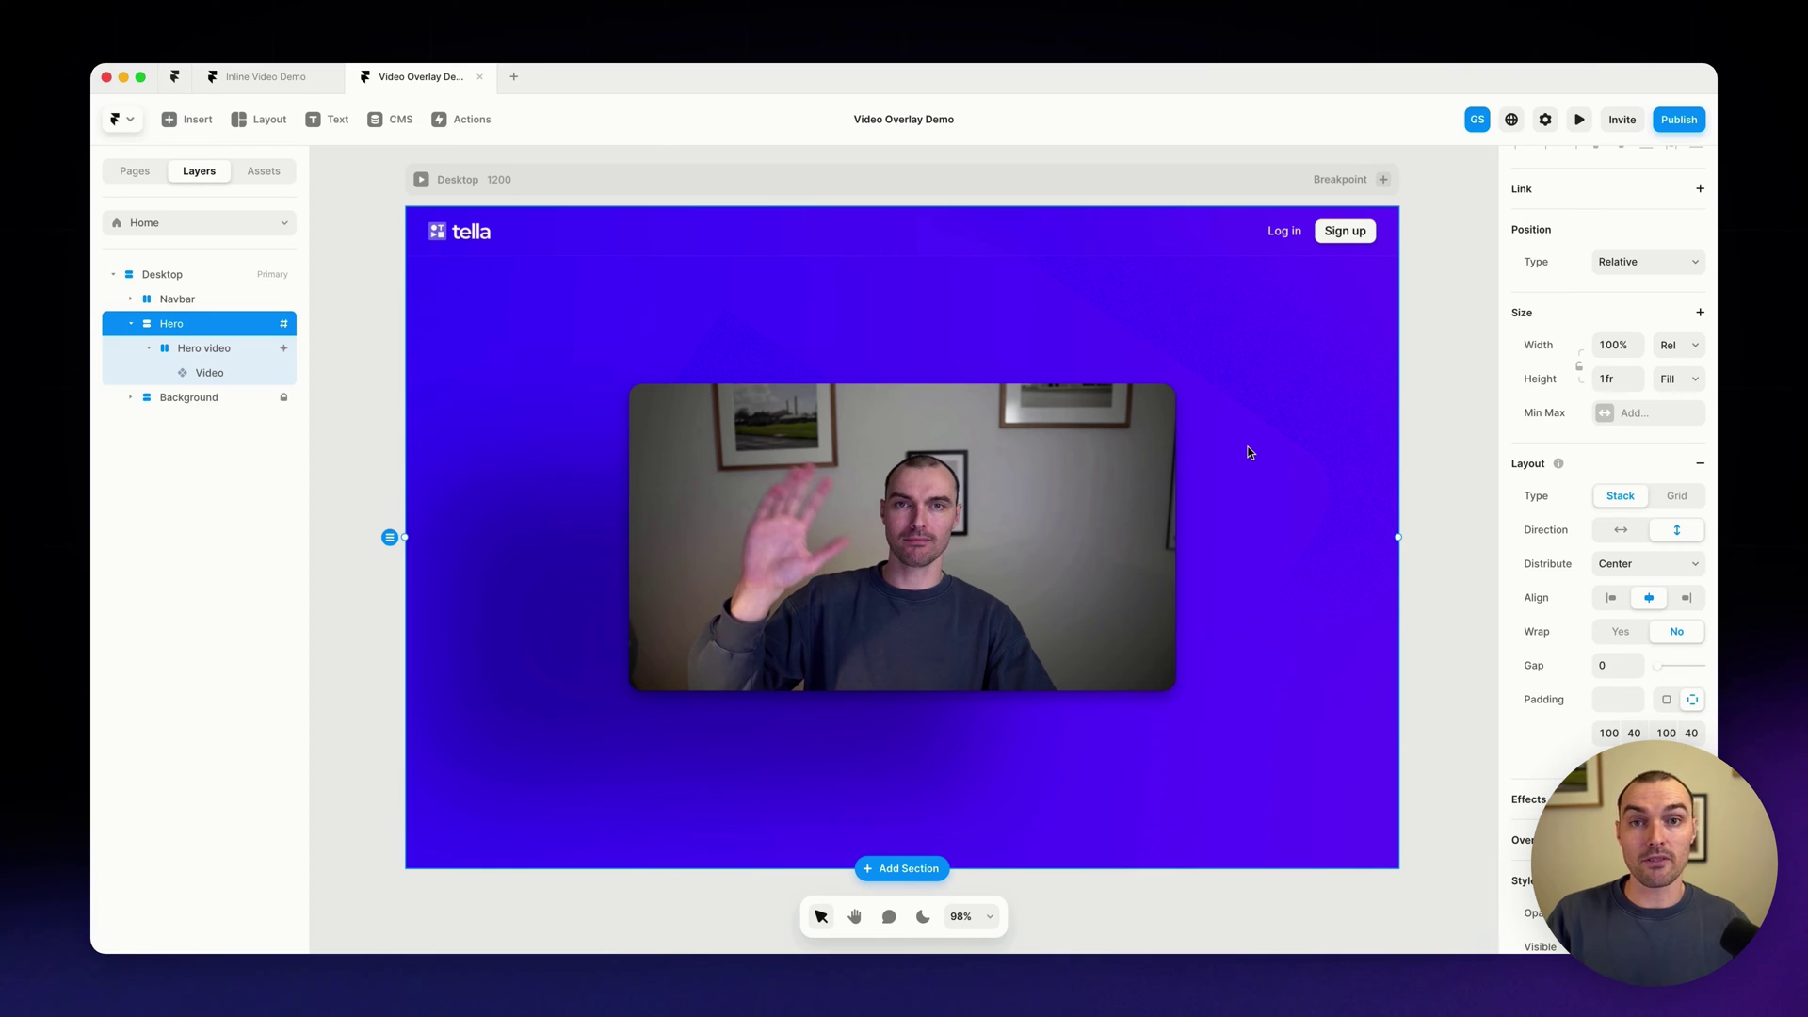
Add a fixed, tap-triggered overlay to the Hero video container with a black fill and z-index 9
left_click(208, 372)
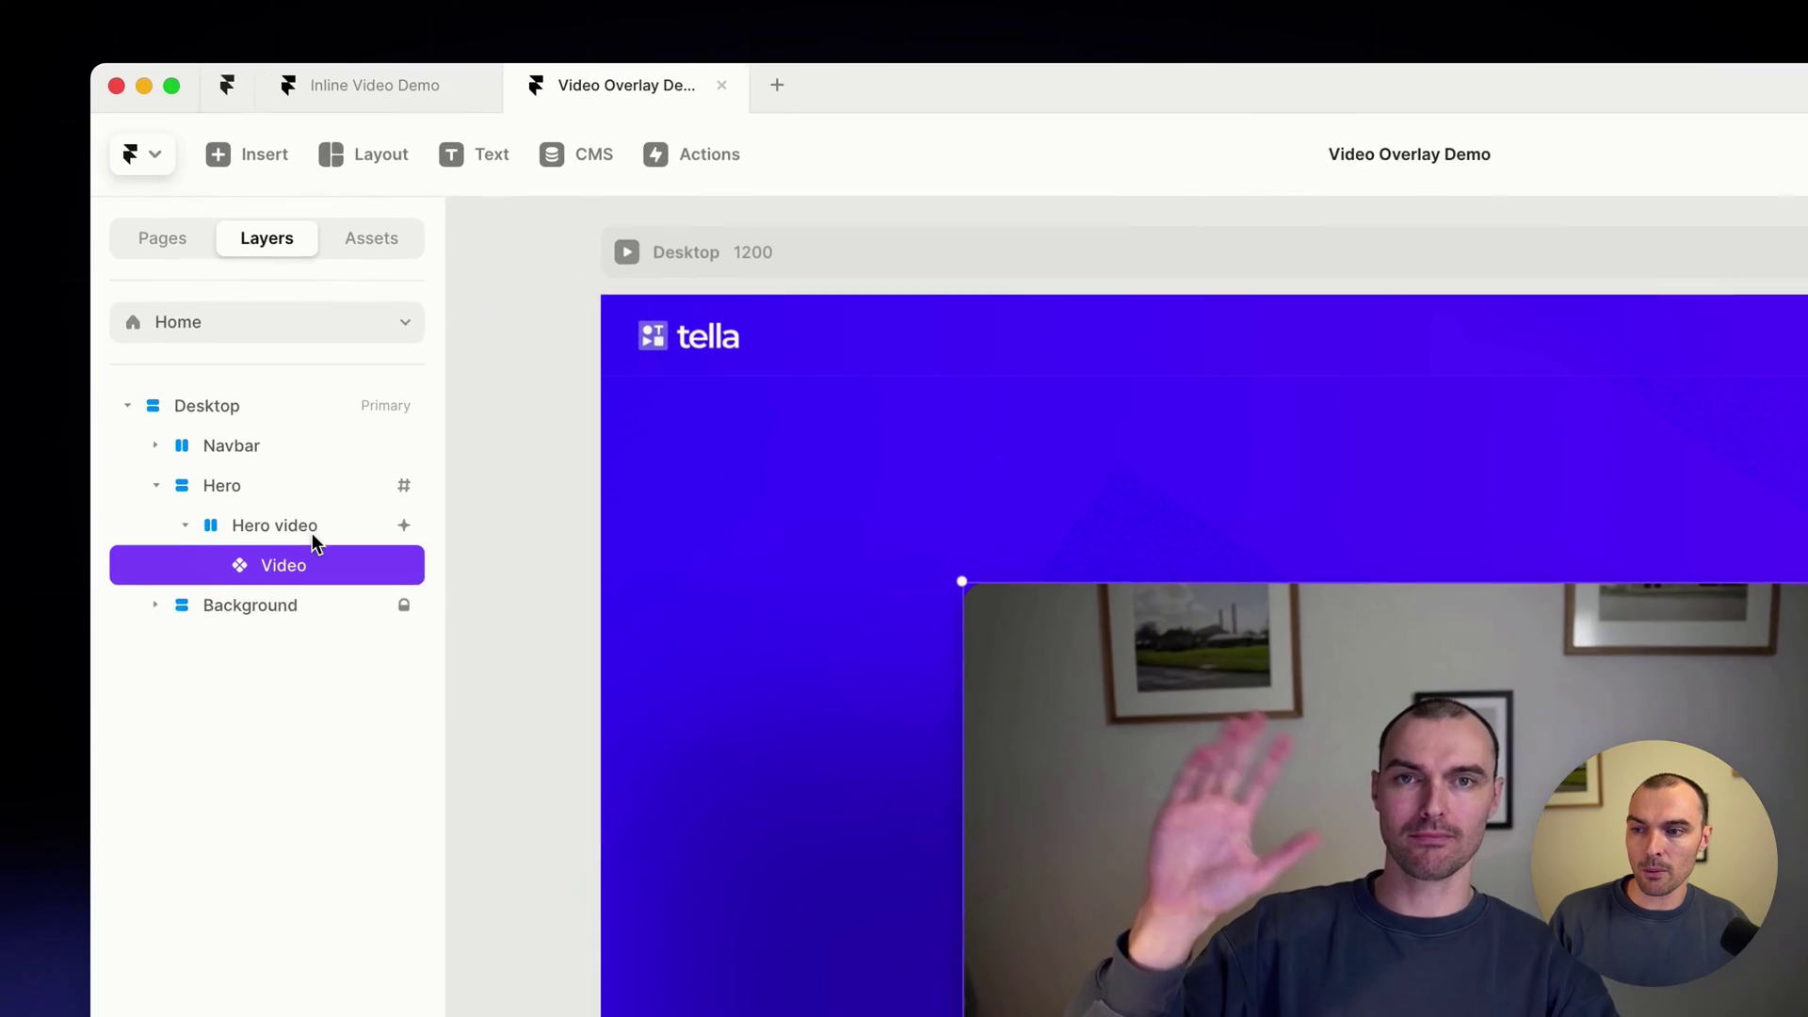
left_click(208, 350)
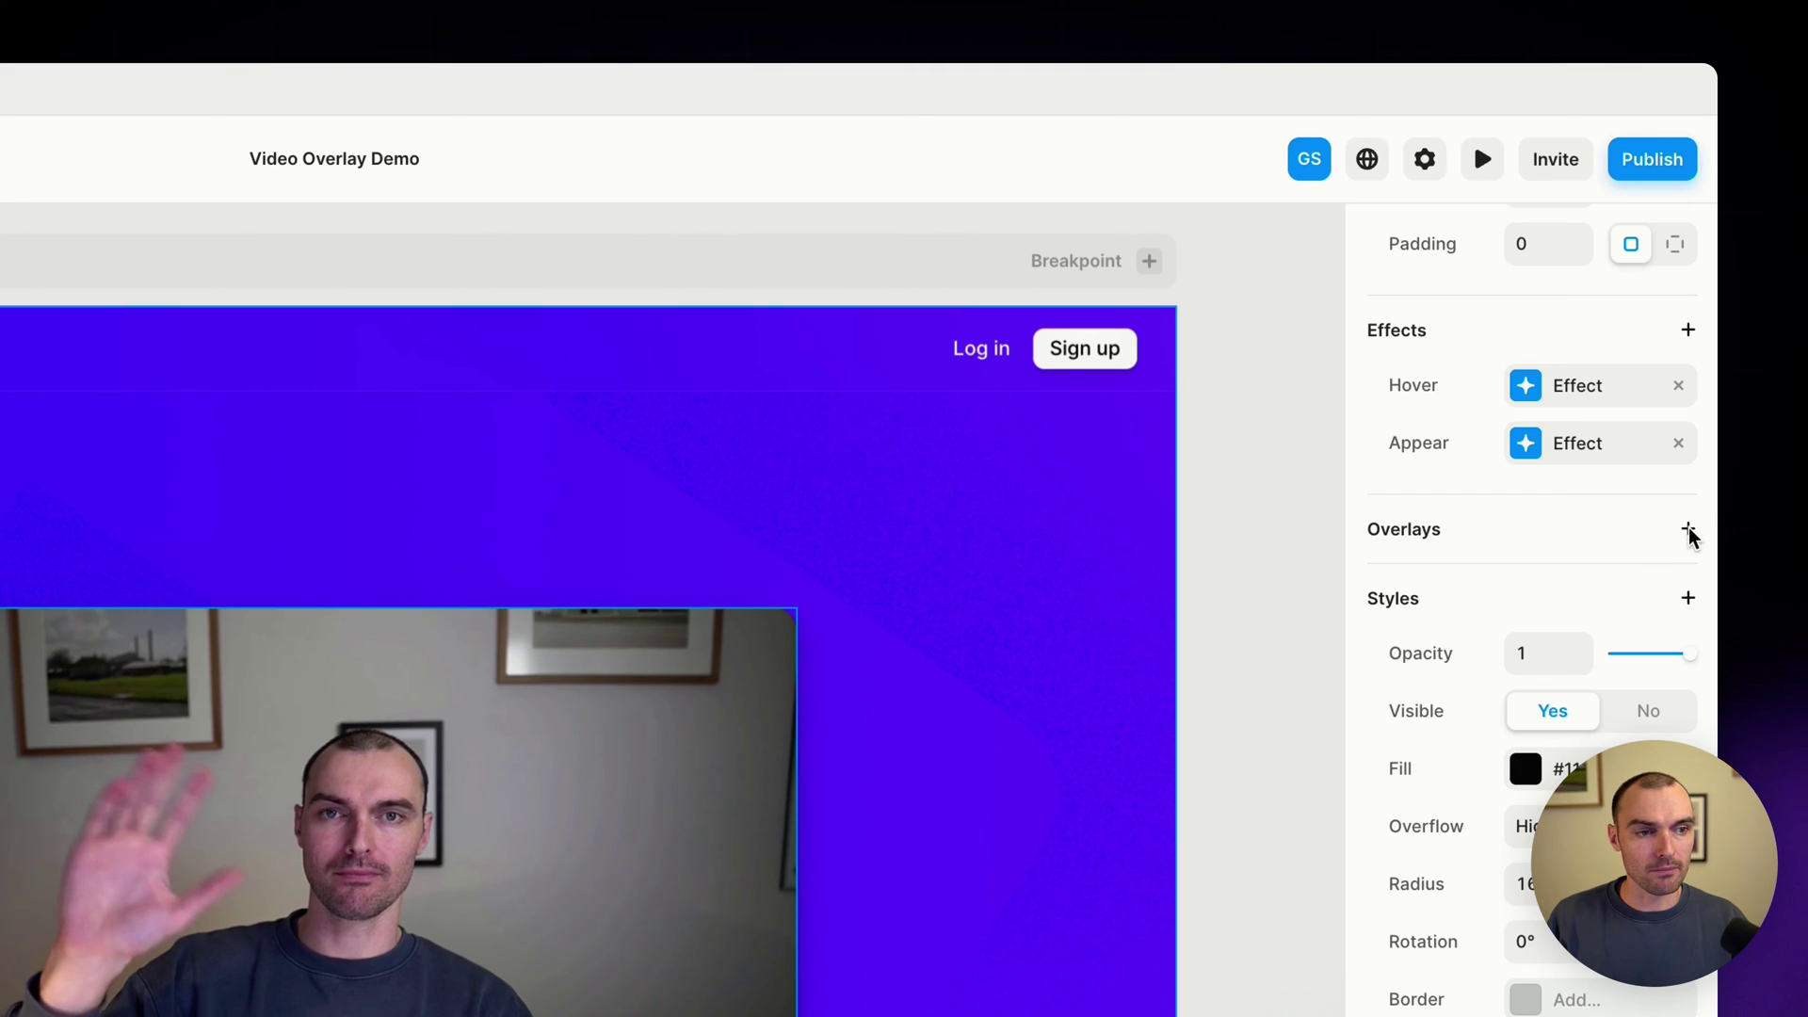
left_click(1687, 529)
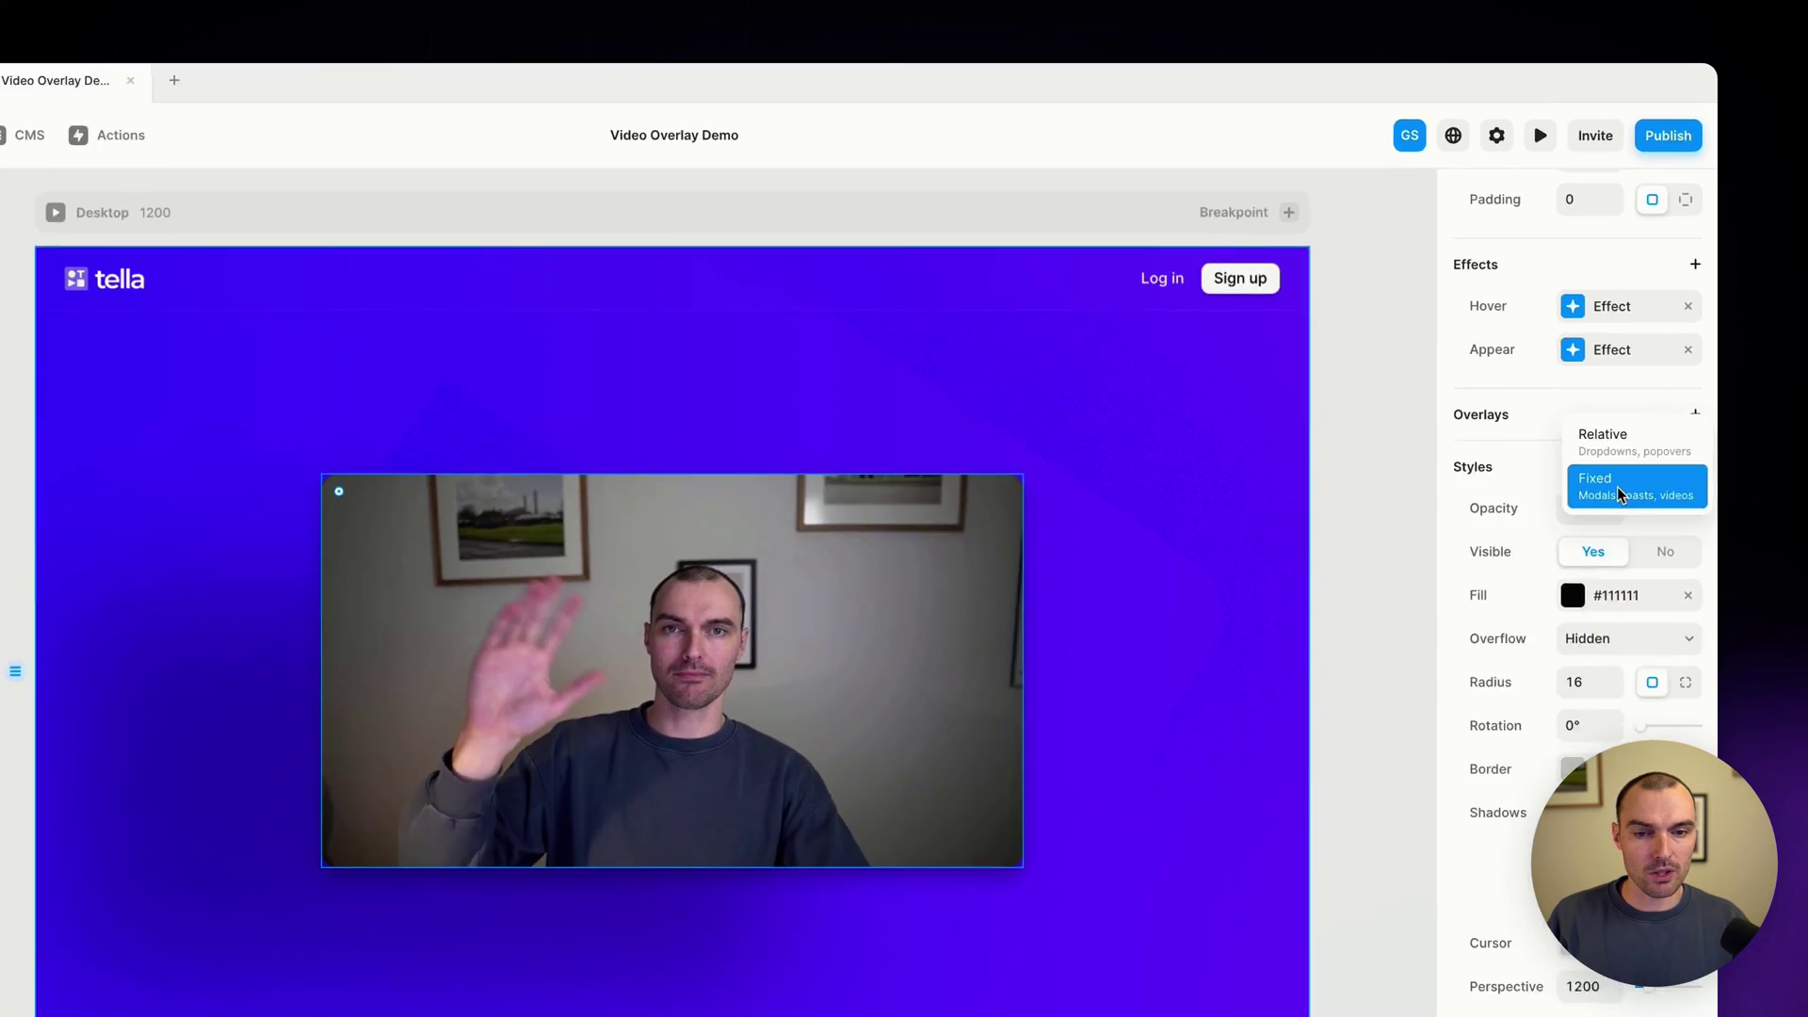
left_click(1589, 630)
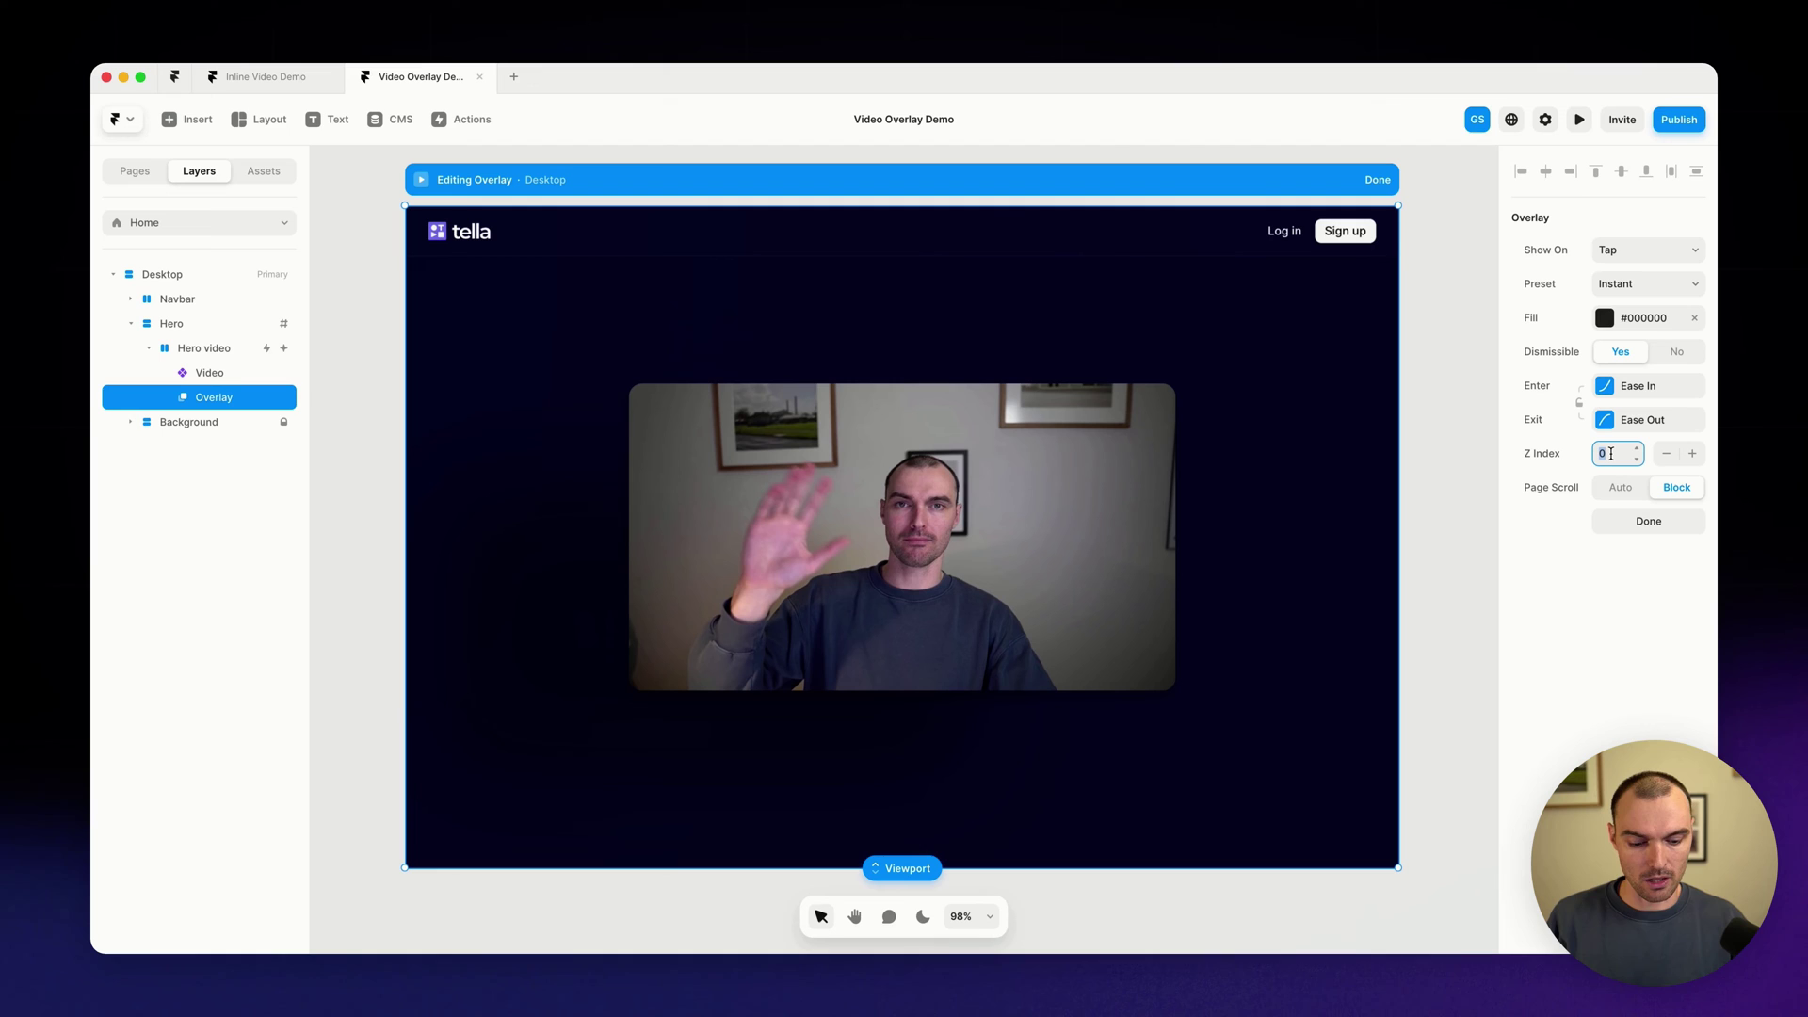
left_click(1546, 662)
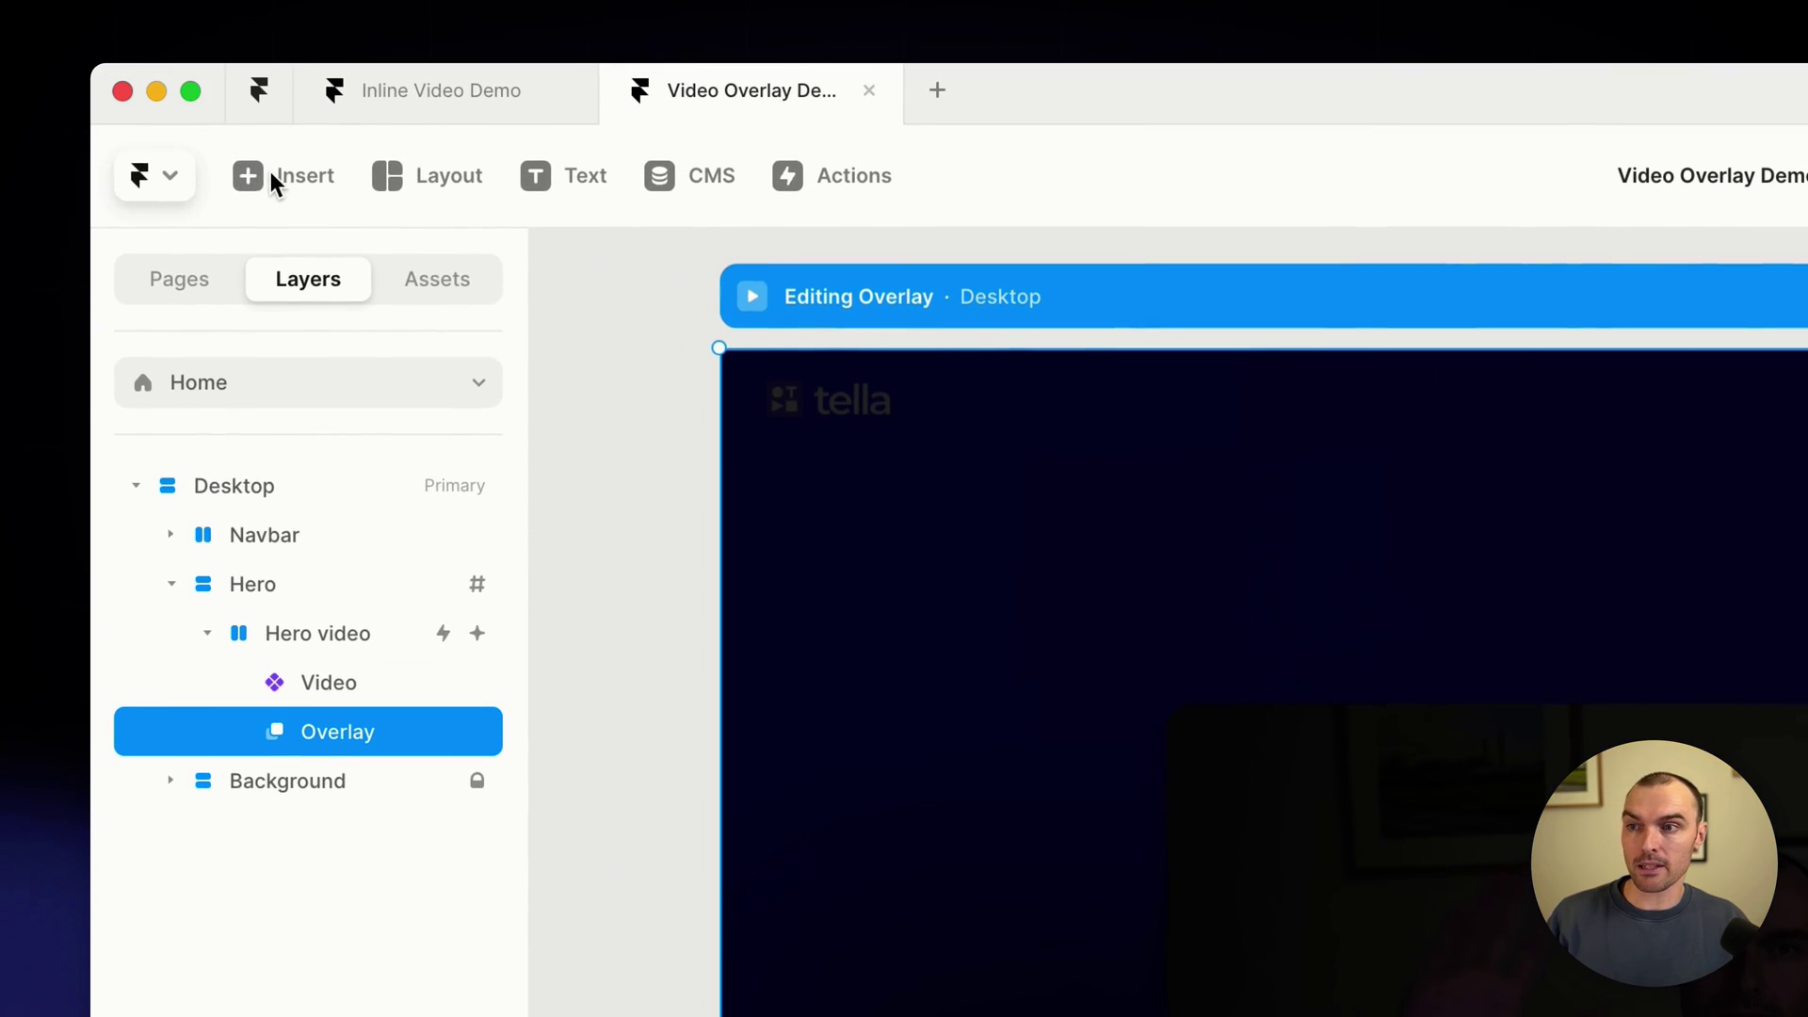
Drop an empty 600×400 Embed into the hero overlay, then bring up the Tella video page
left_click(197, 123)
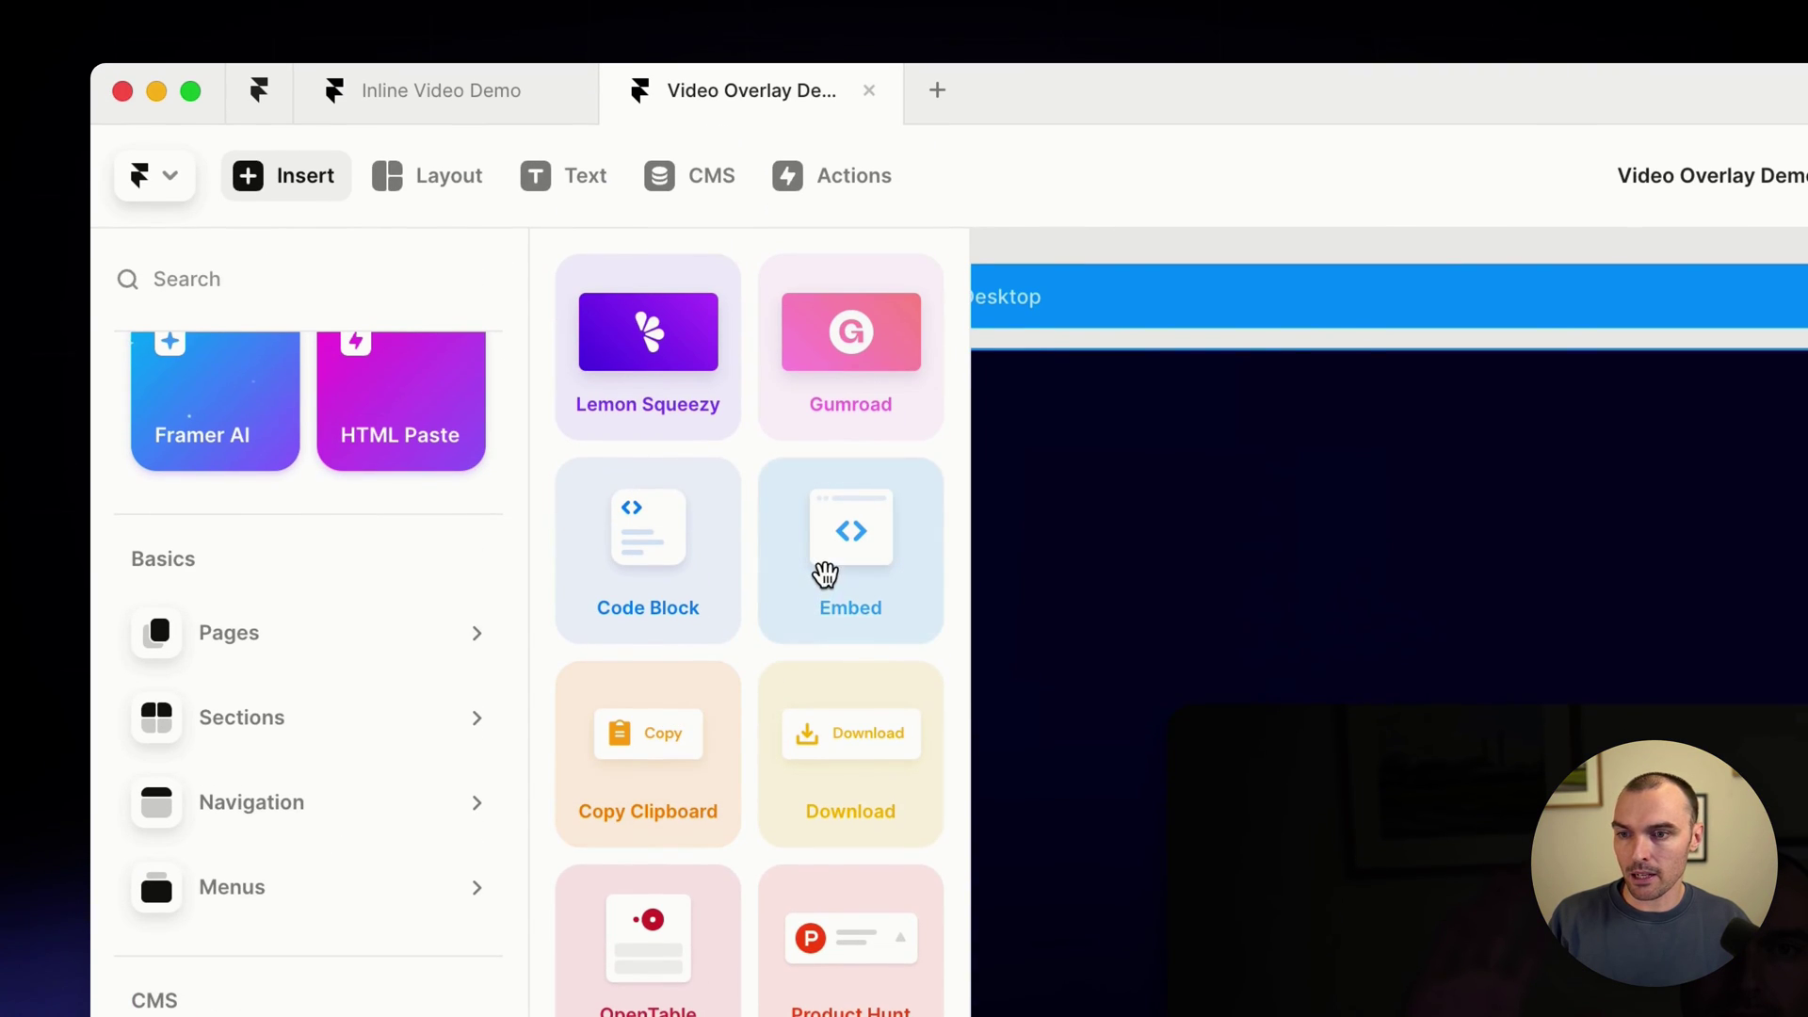
left_click_drag(823, 577, 956, 522)
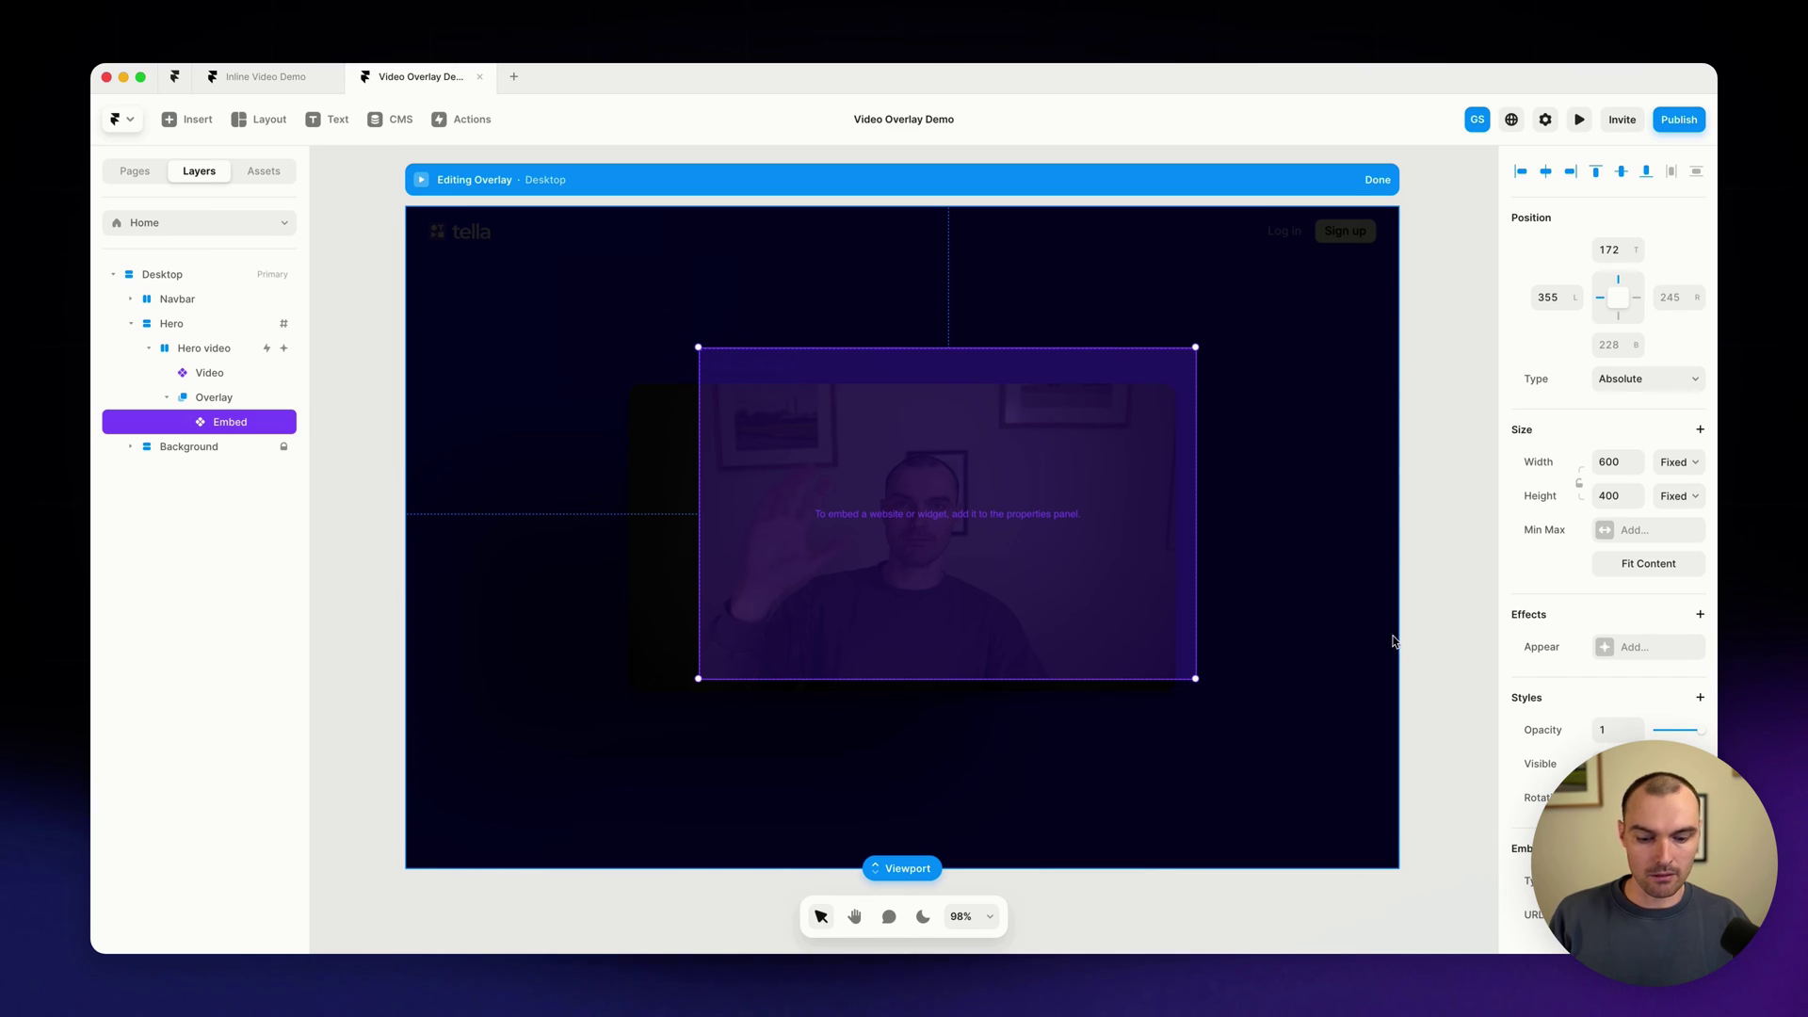
key("super+Tab")
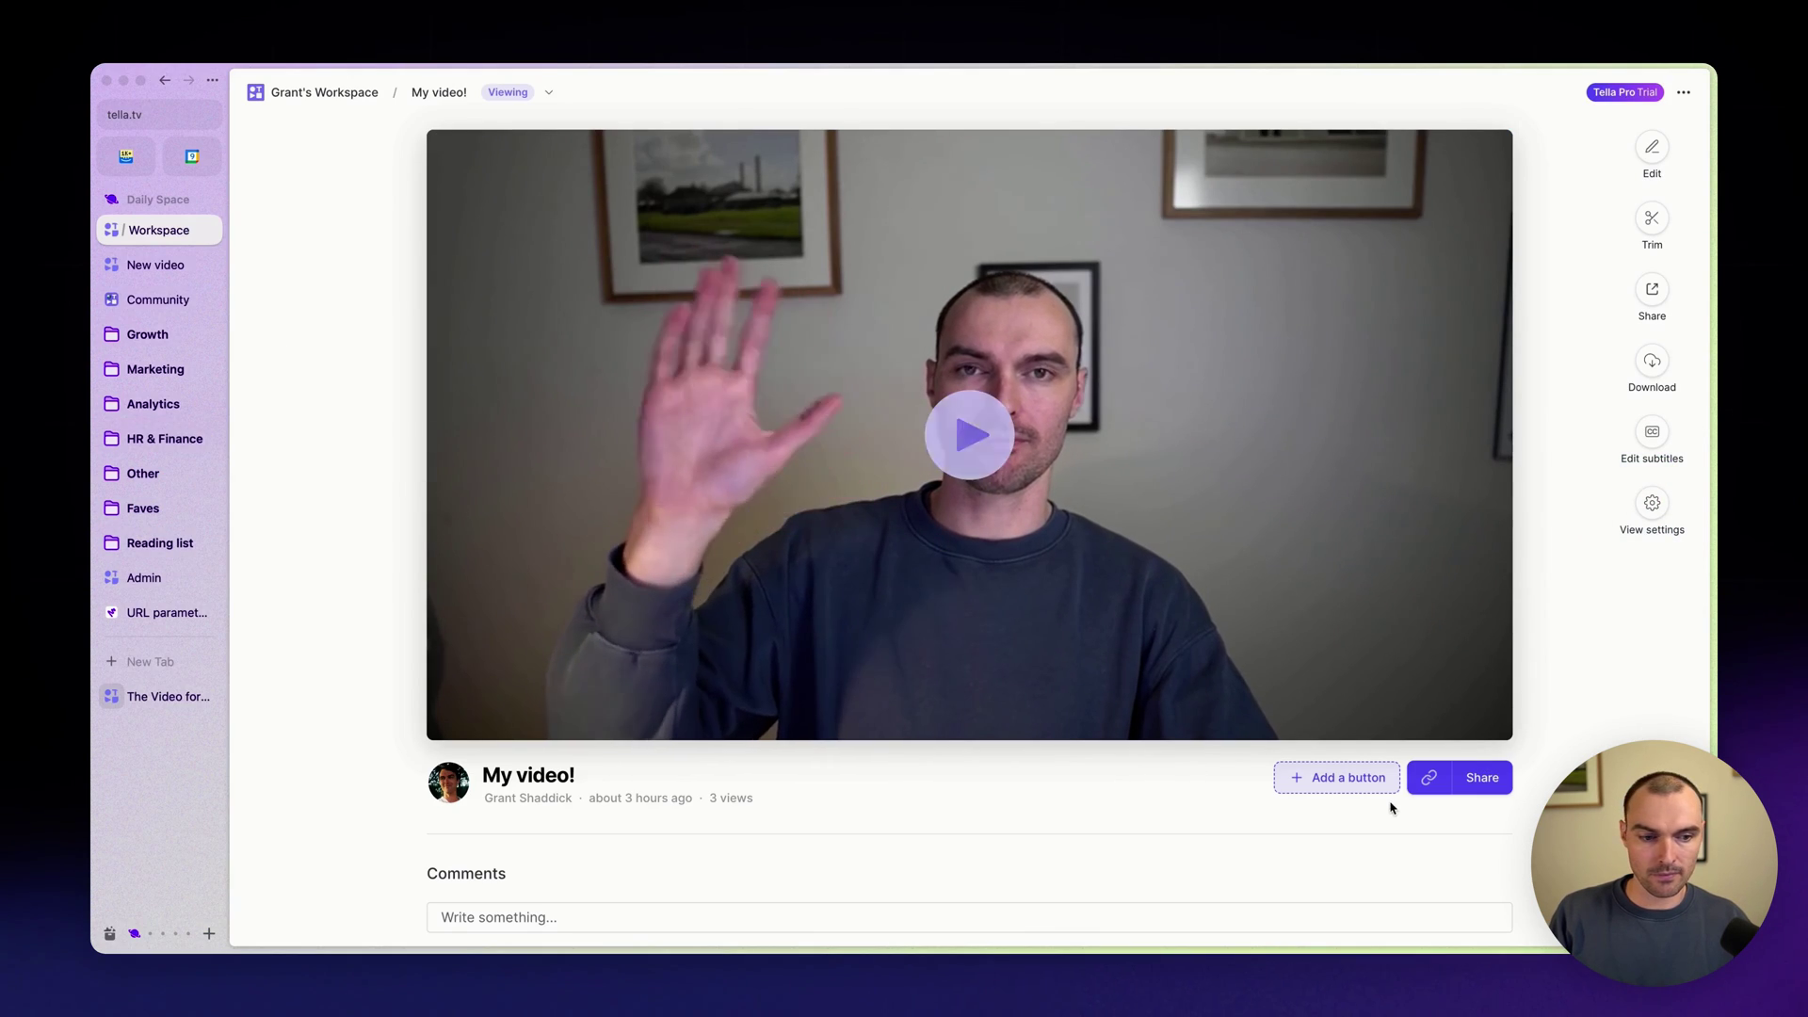
Copy the Tella embed code with the title and Record your own hidden and autoplay on
left_click(1479, 777)
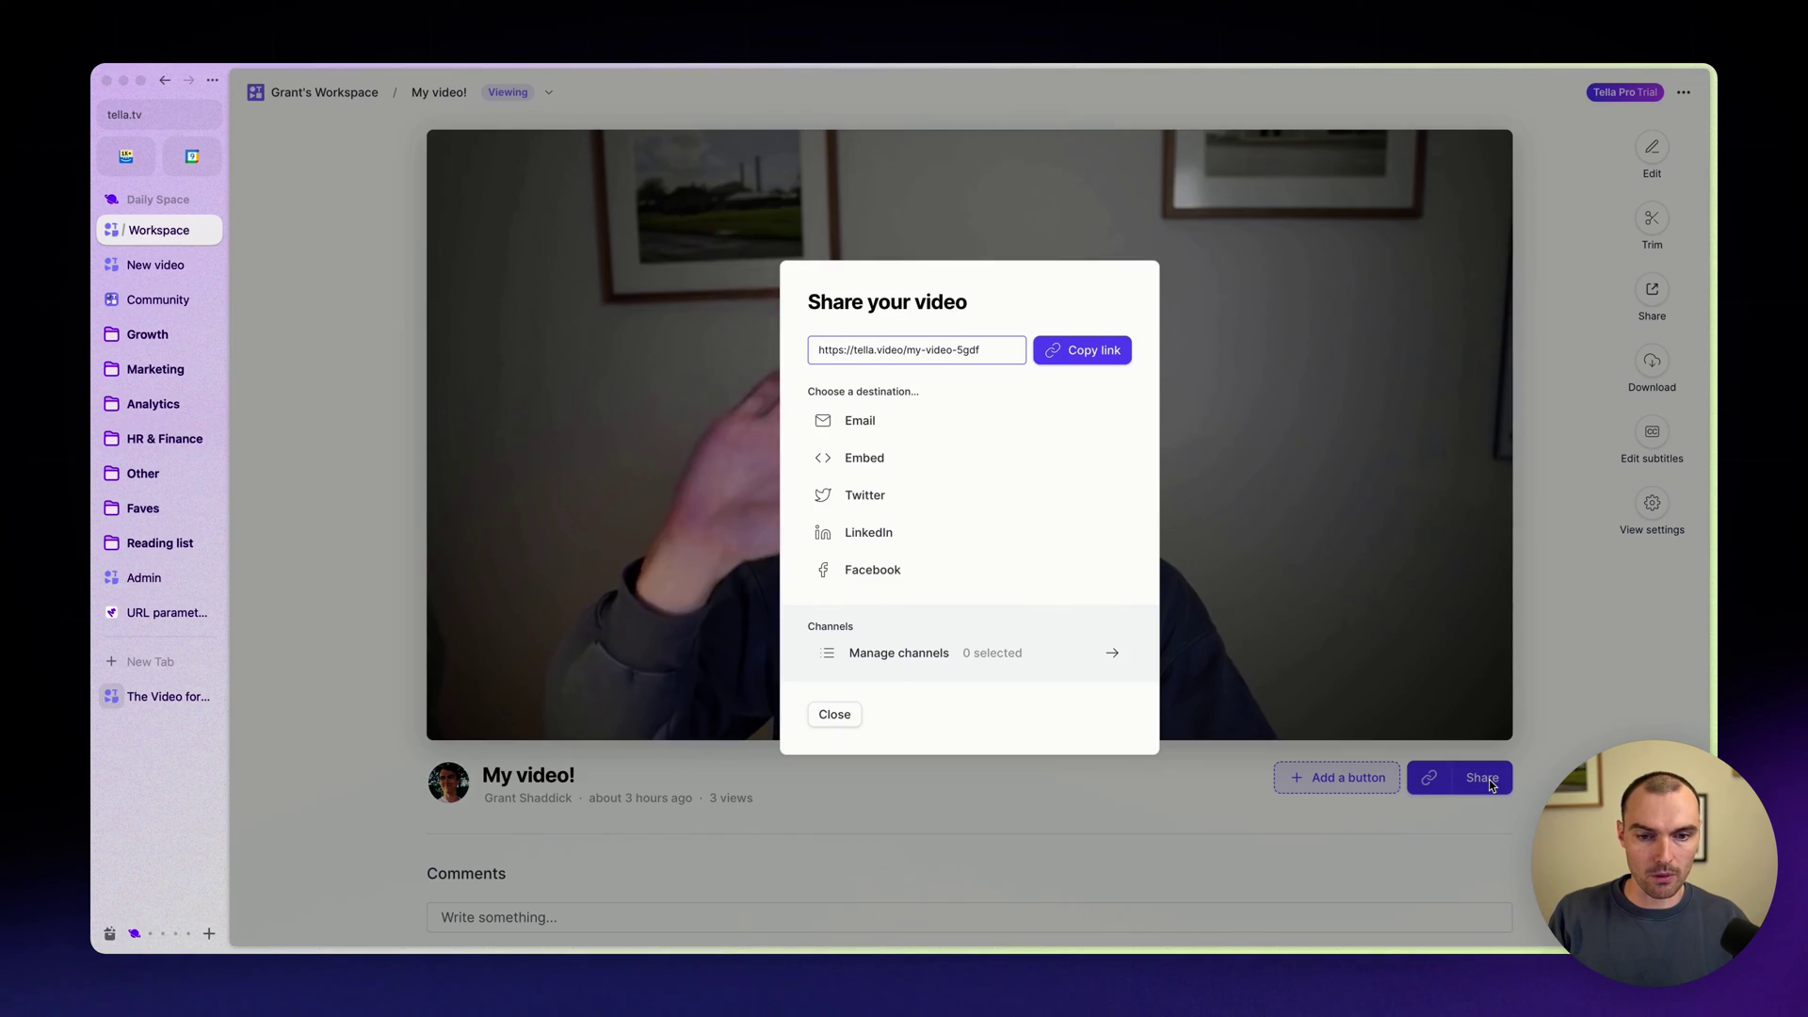
left_click(881, 457)
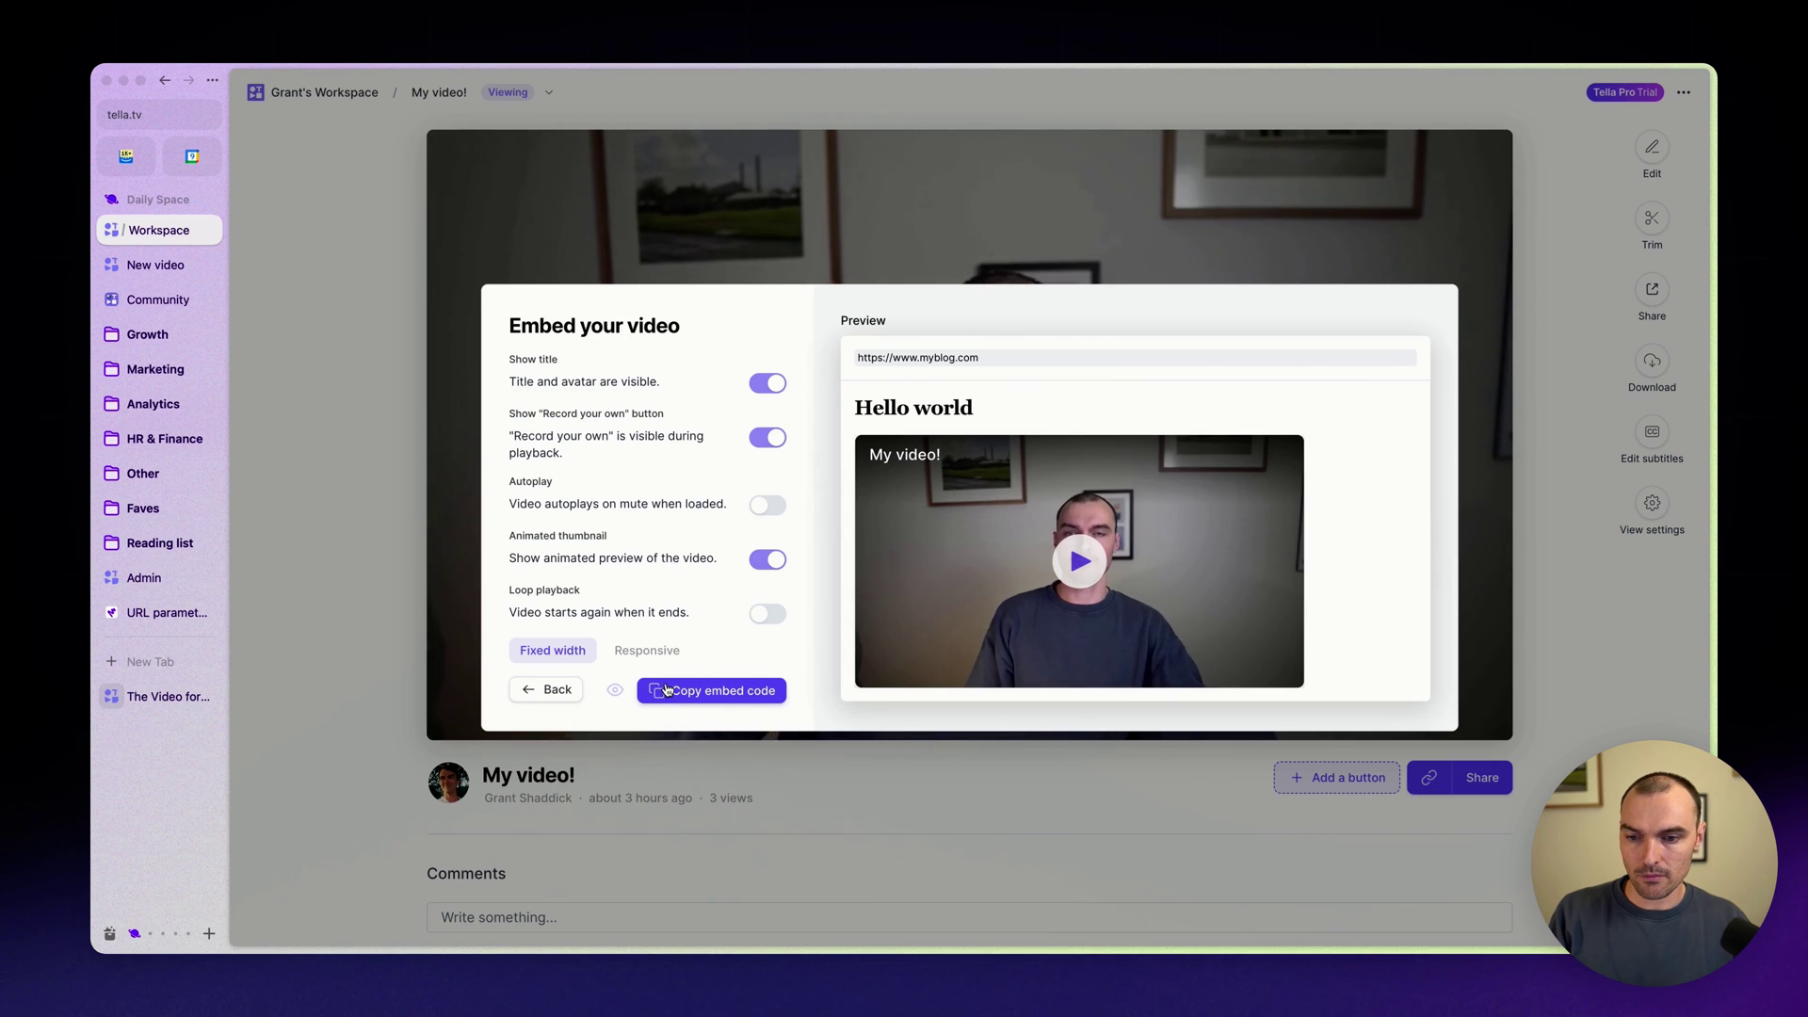
left_click(695, 692)
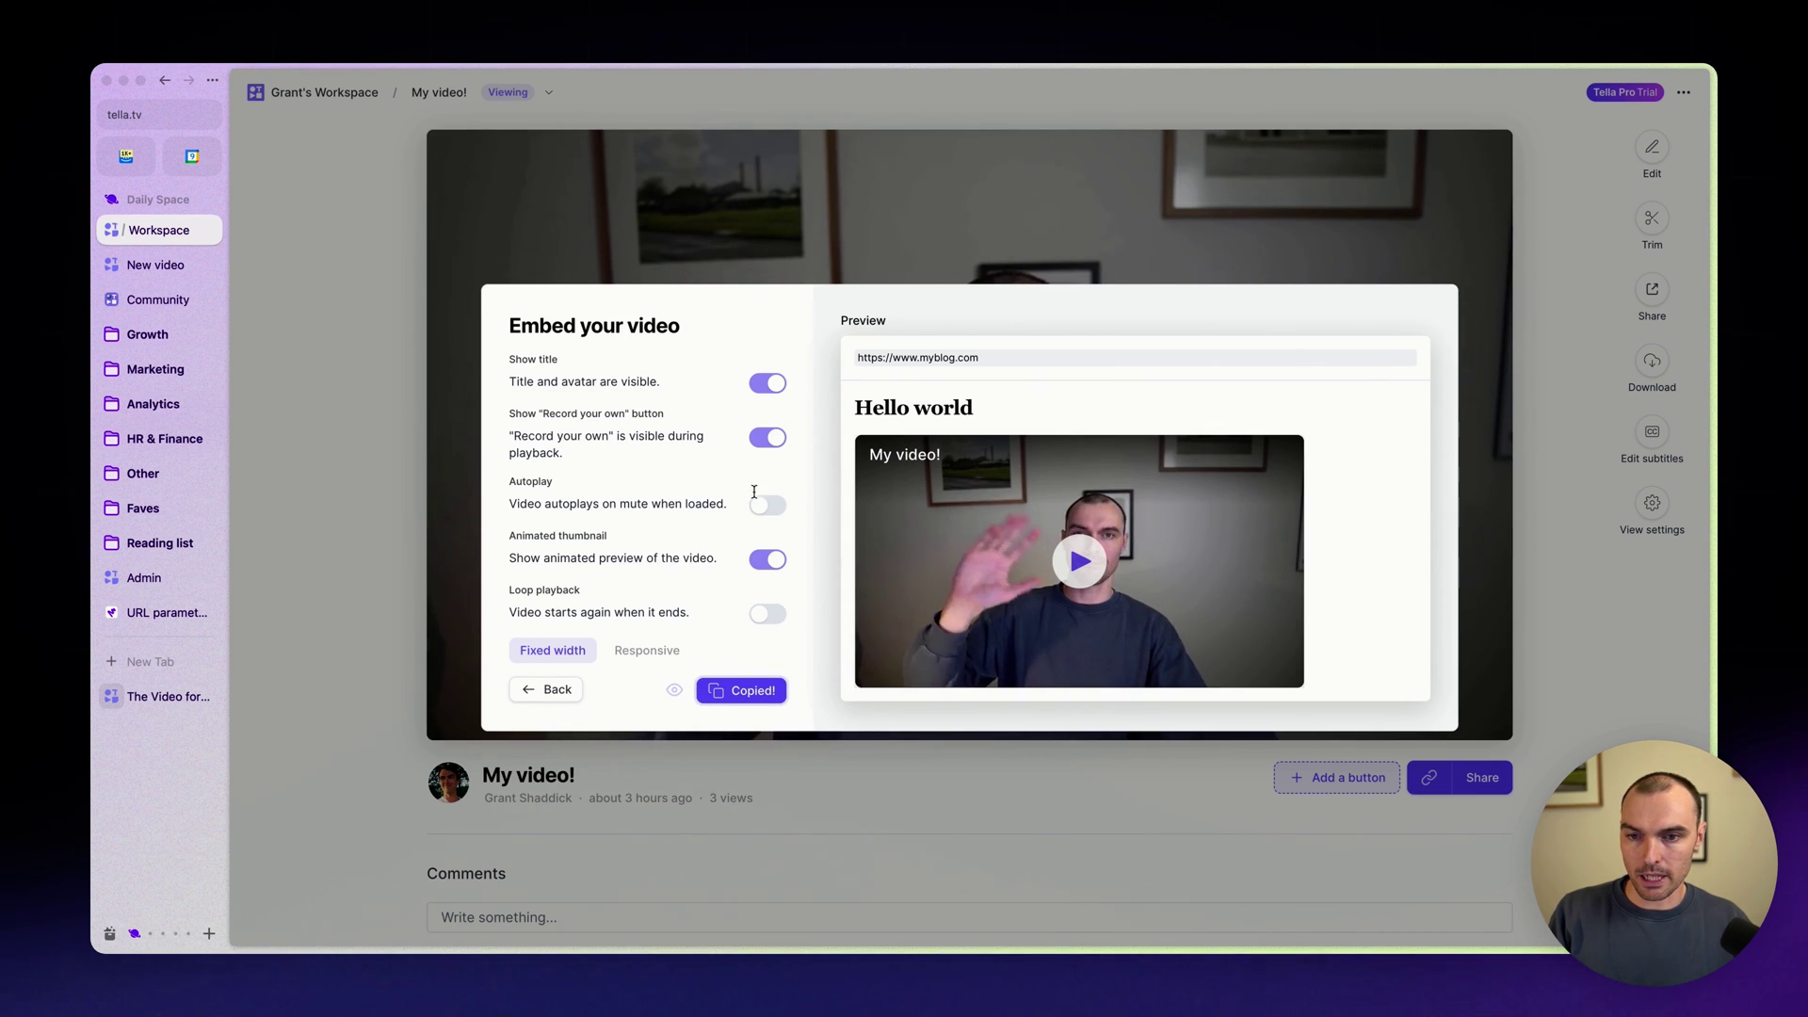
left_click(774, 385)
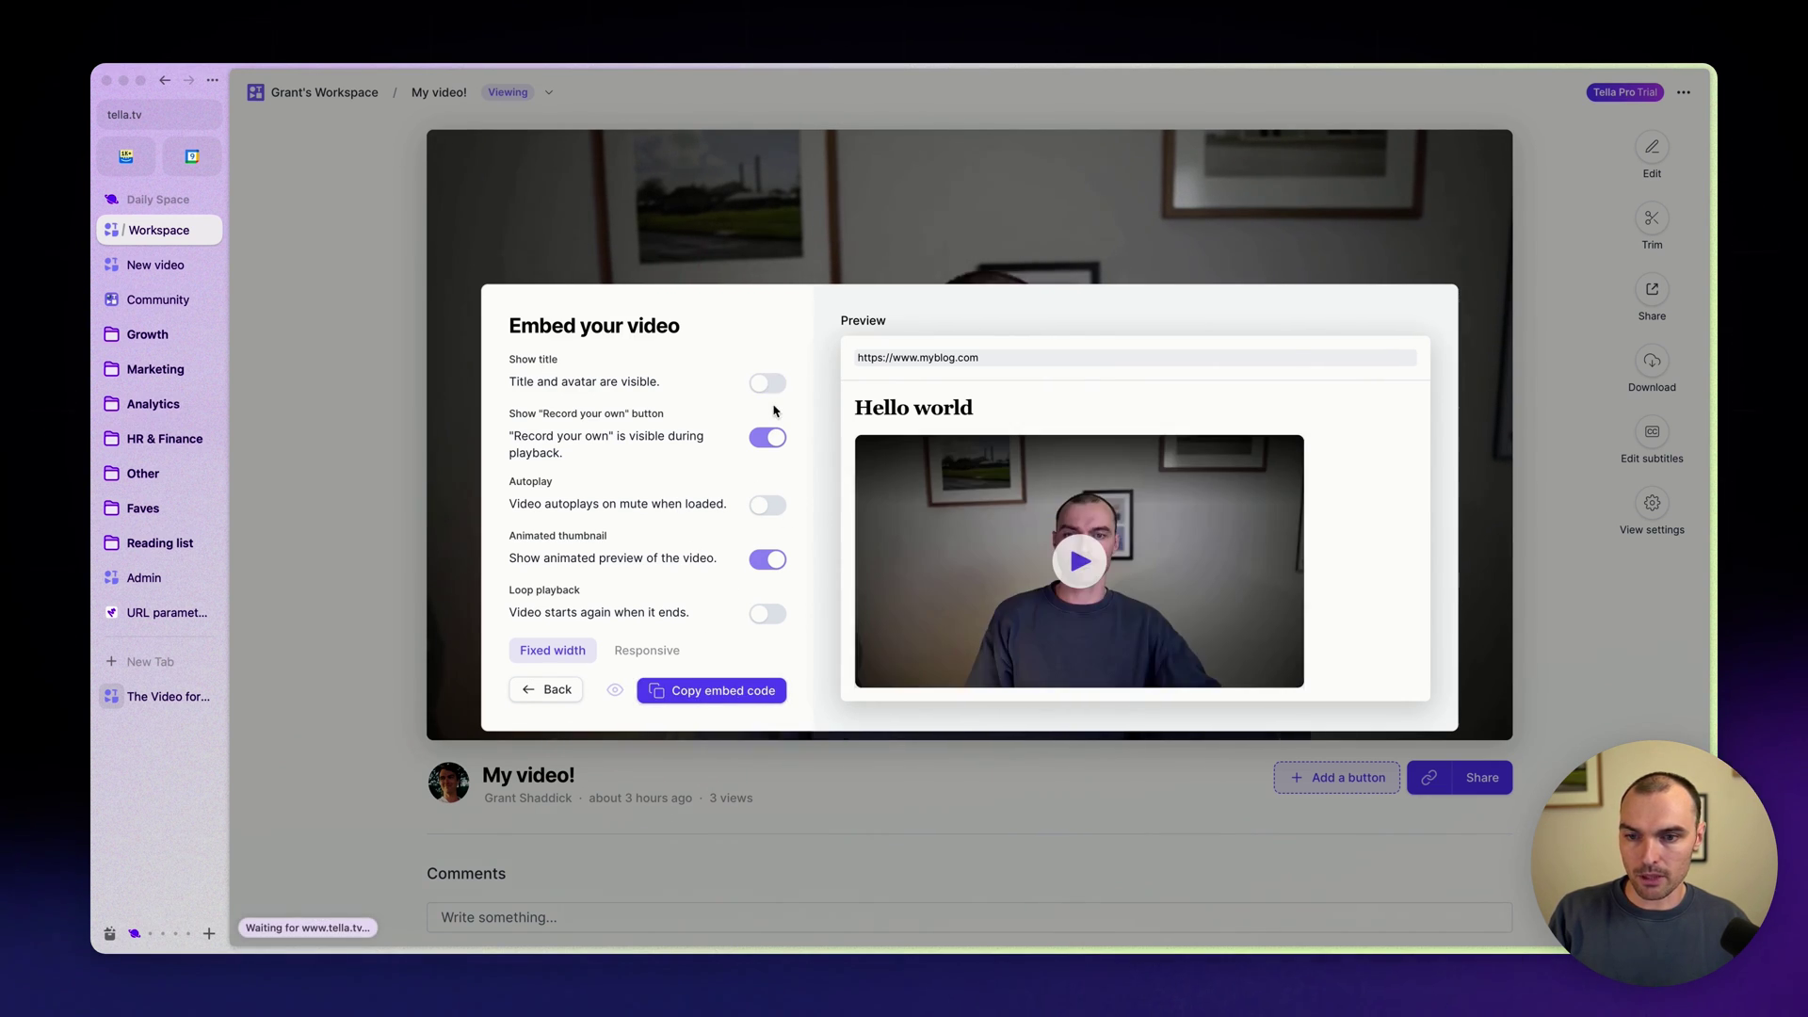
left_click(781, 447)
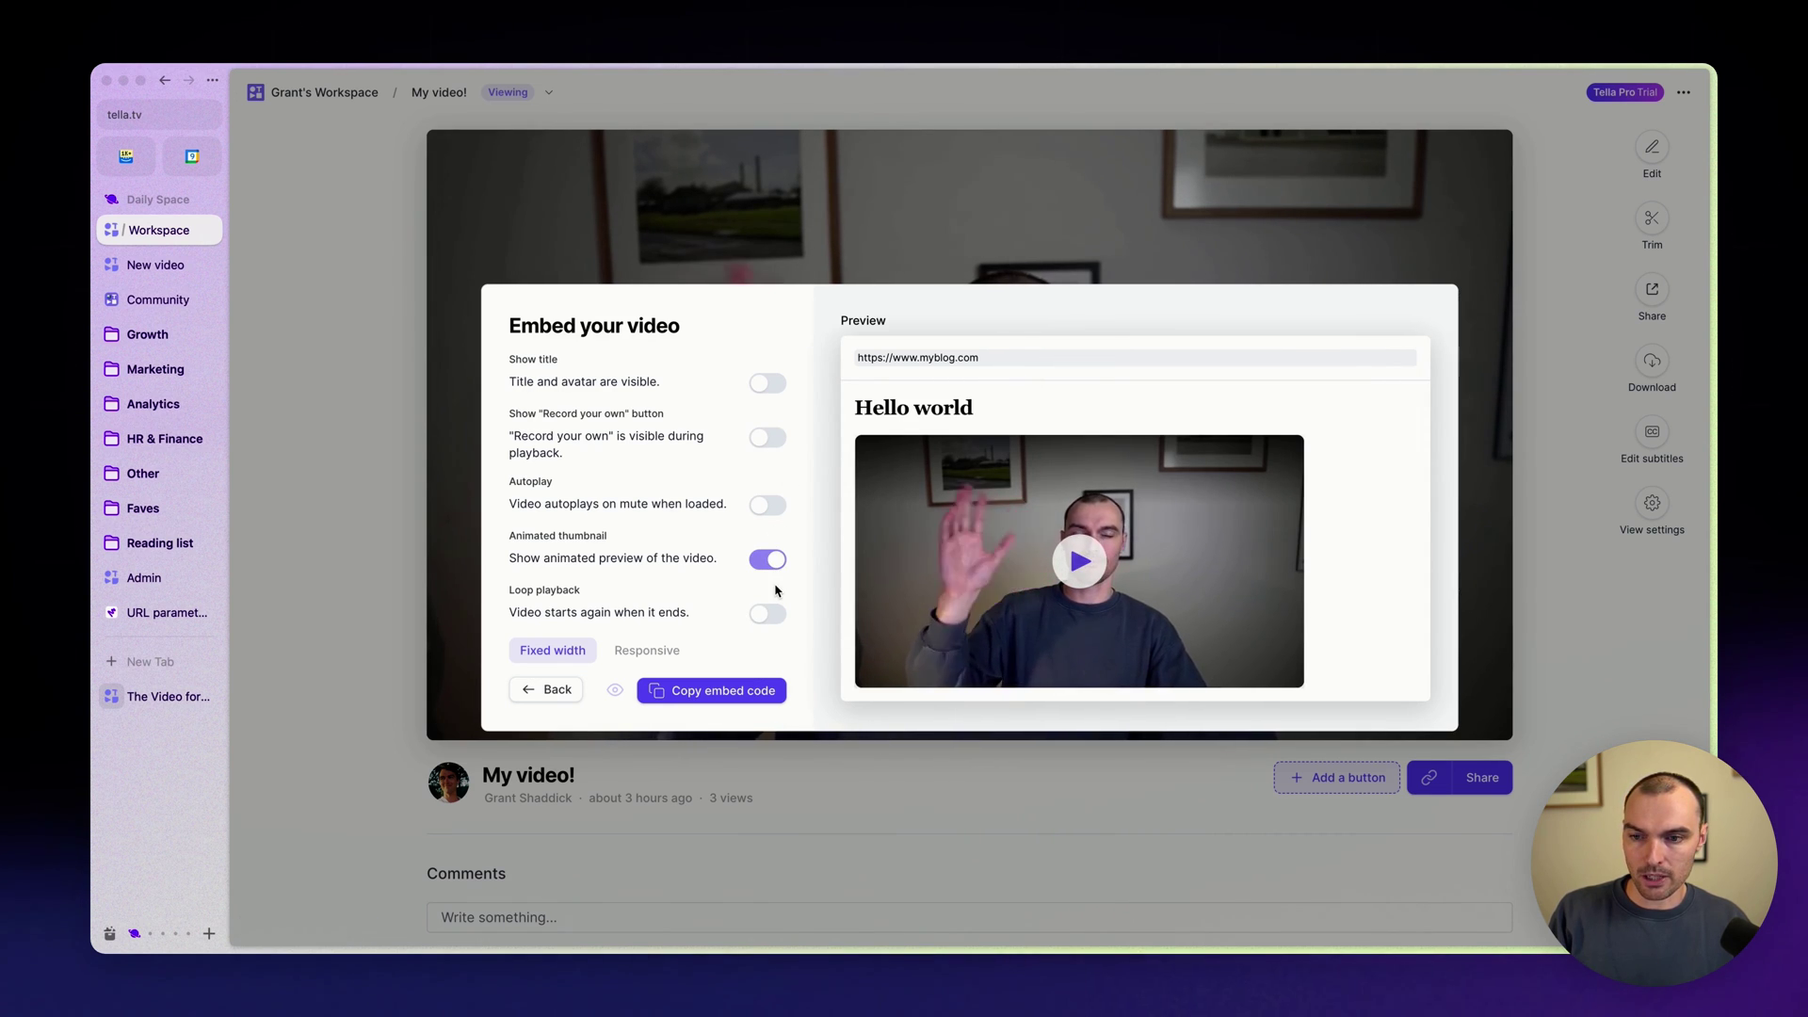
left_click(768, 508)
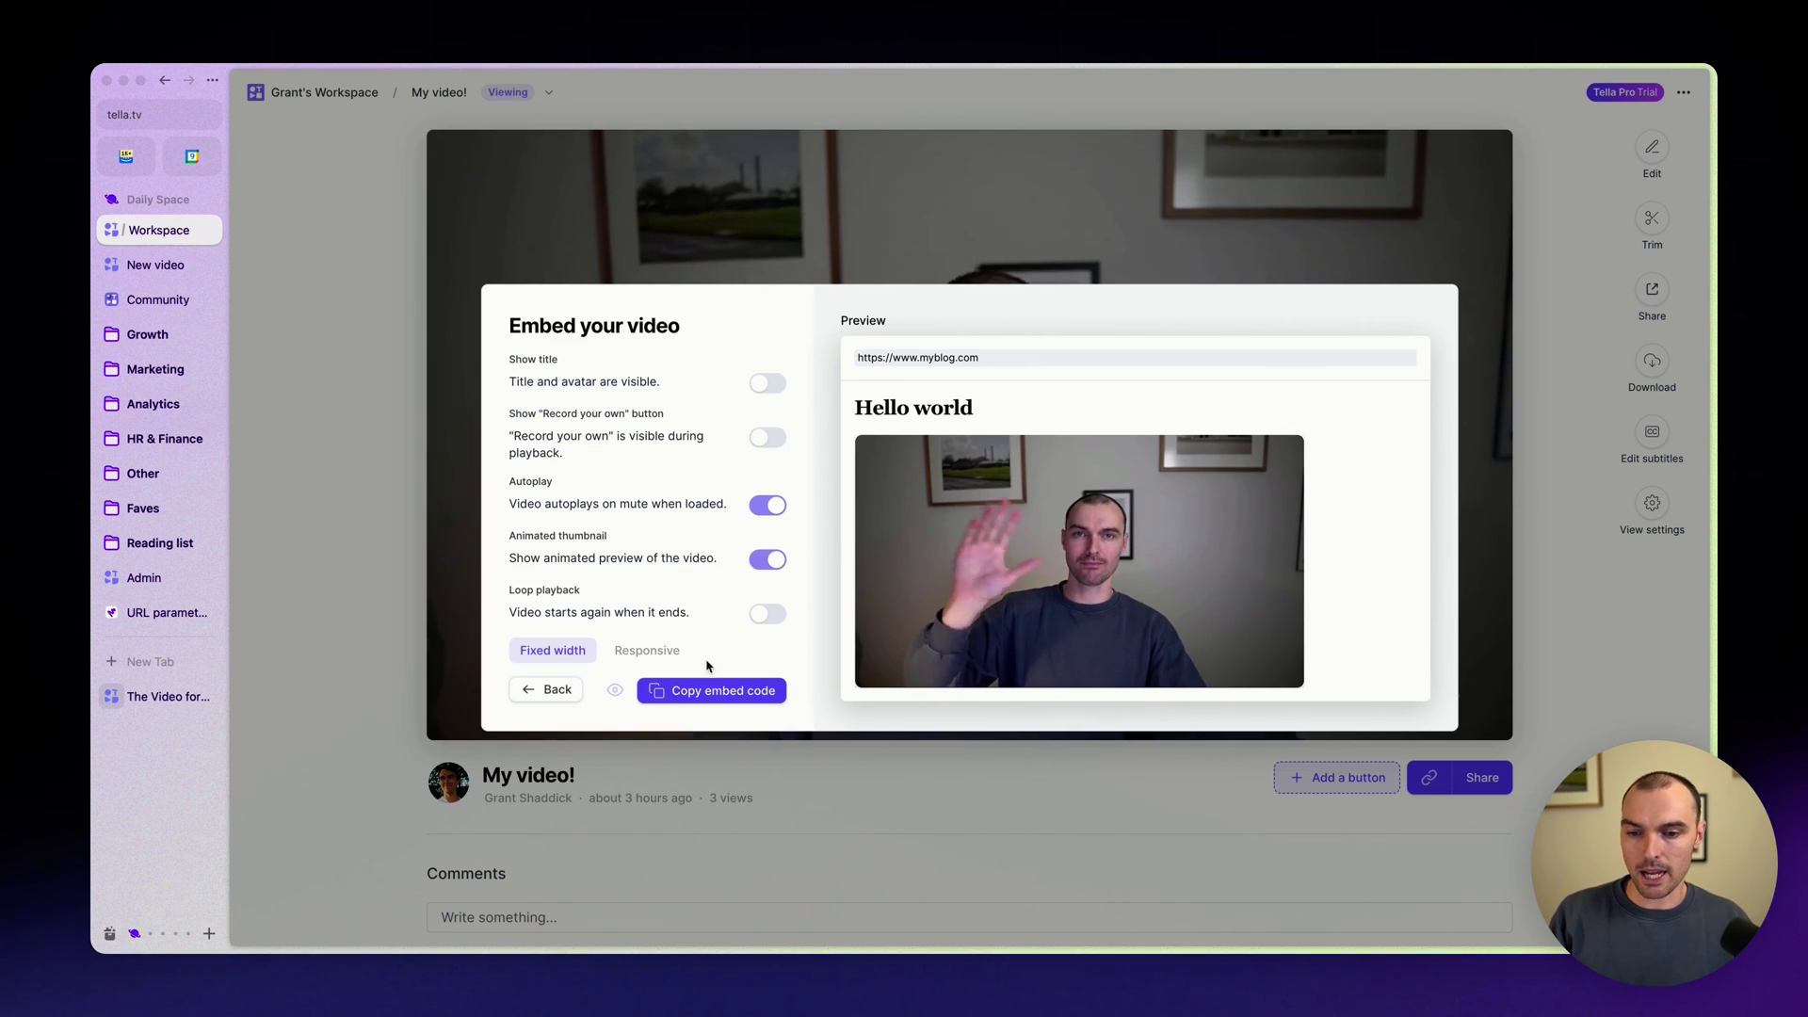
left_click(708, 692)
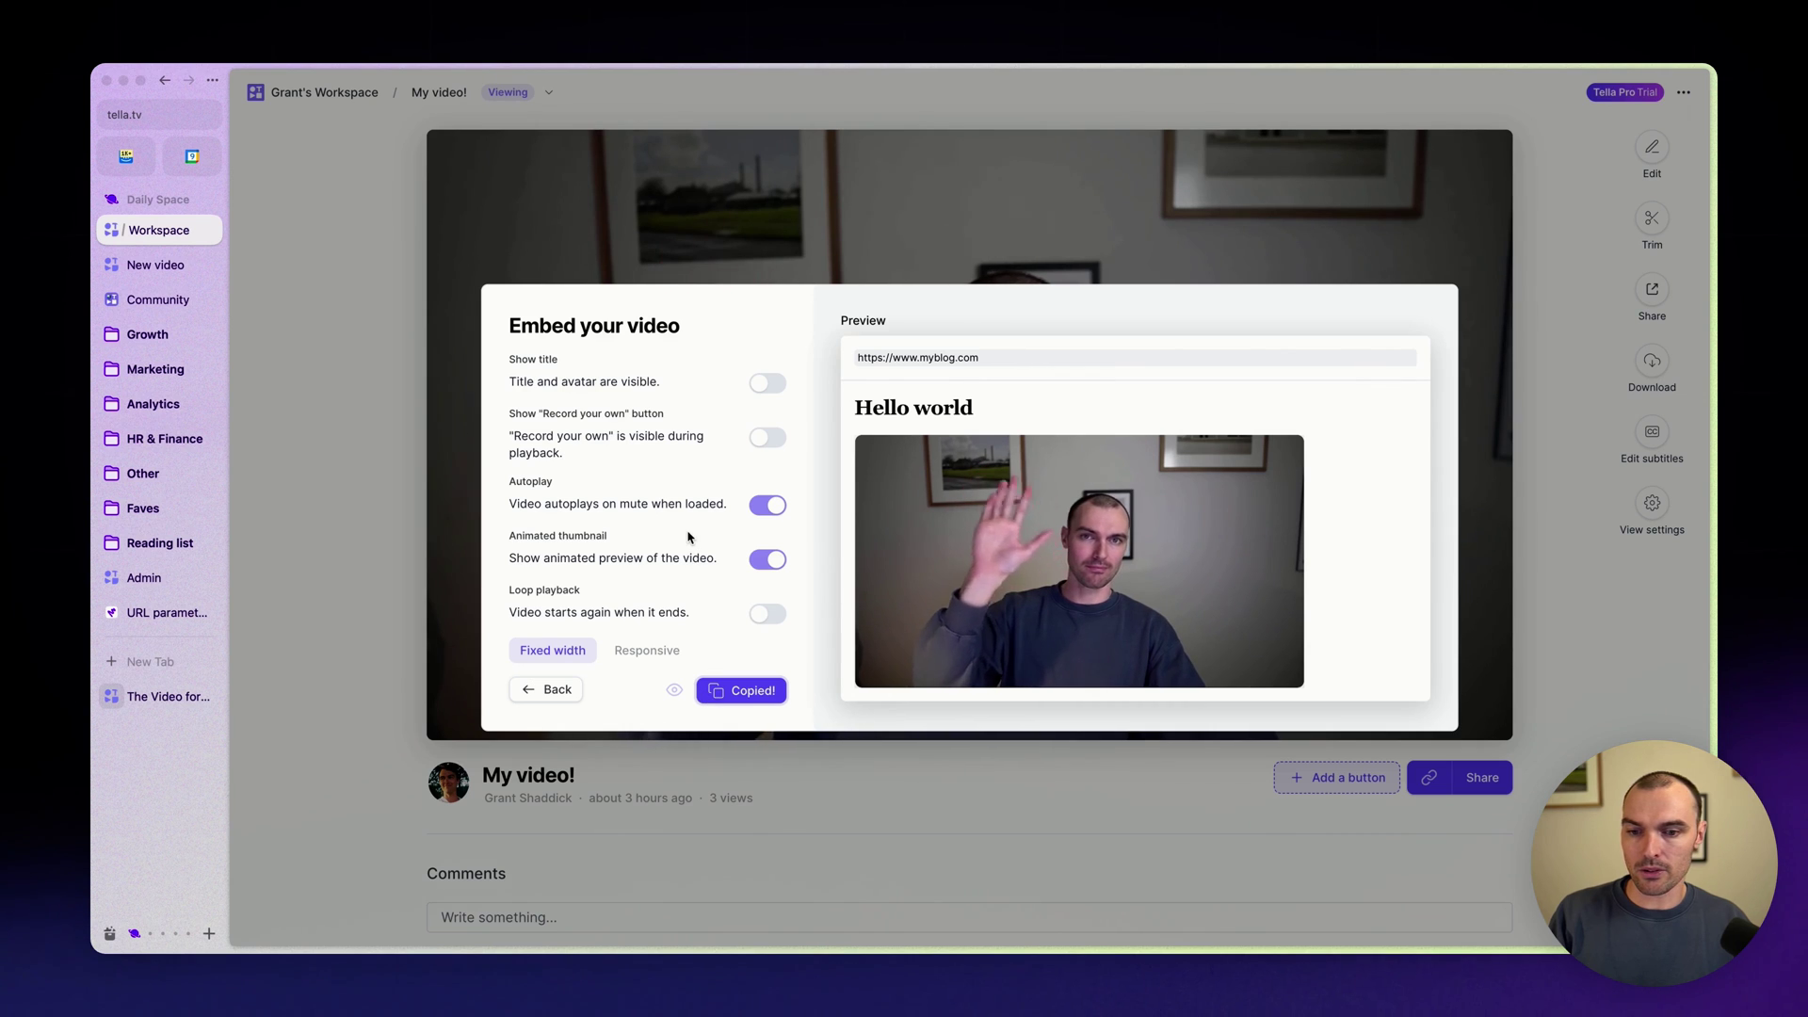
Set the overlay Embed to HTML and paste in the Tella embed code
key("super+Tab")
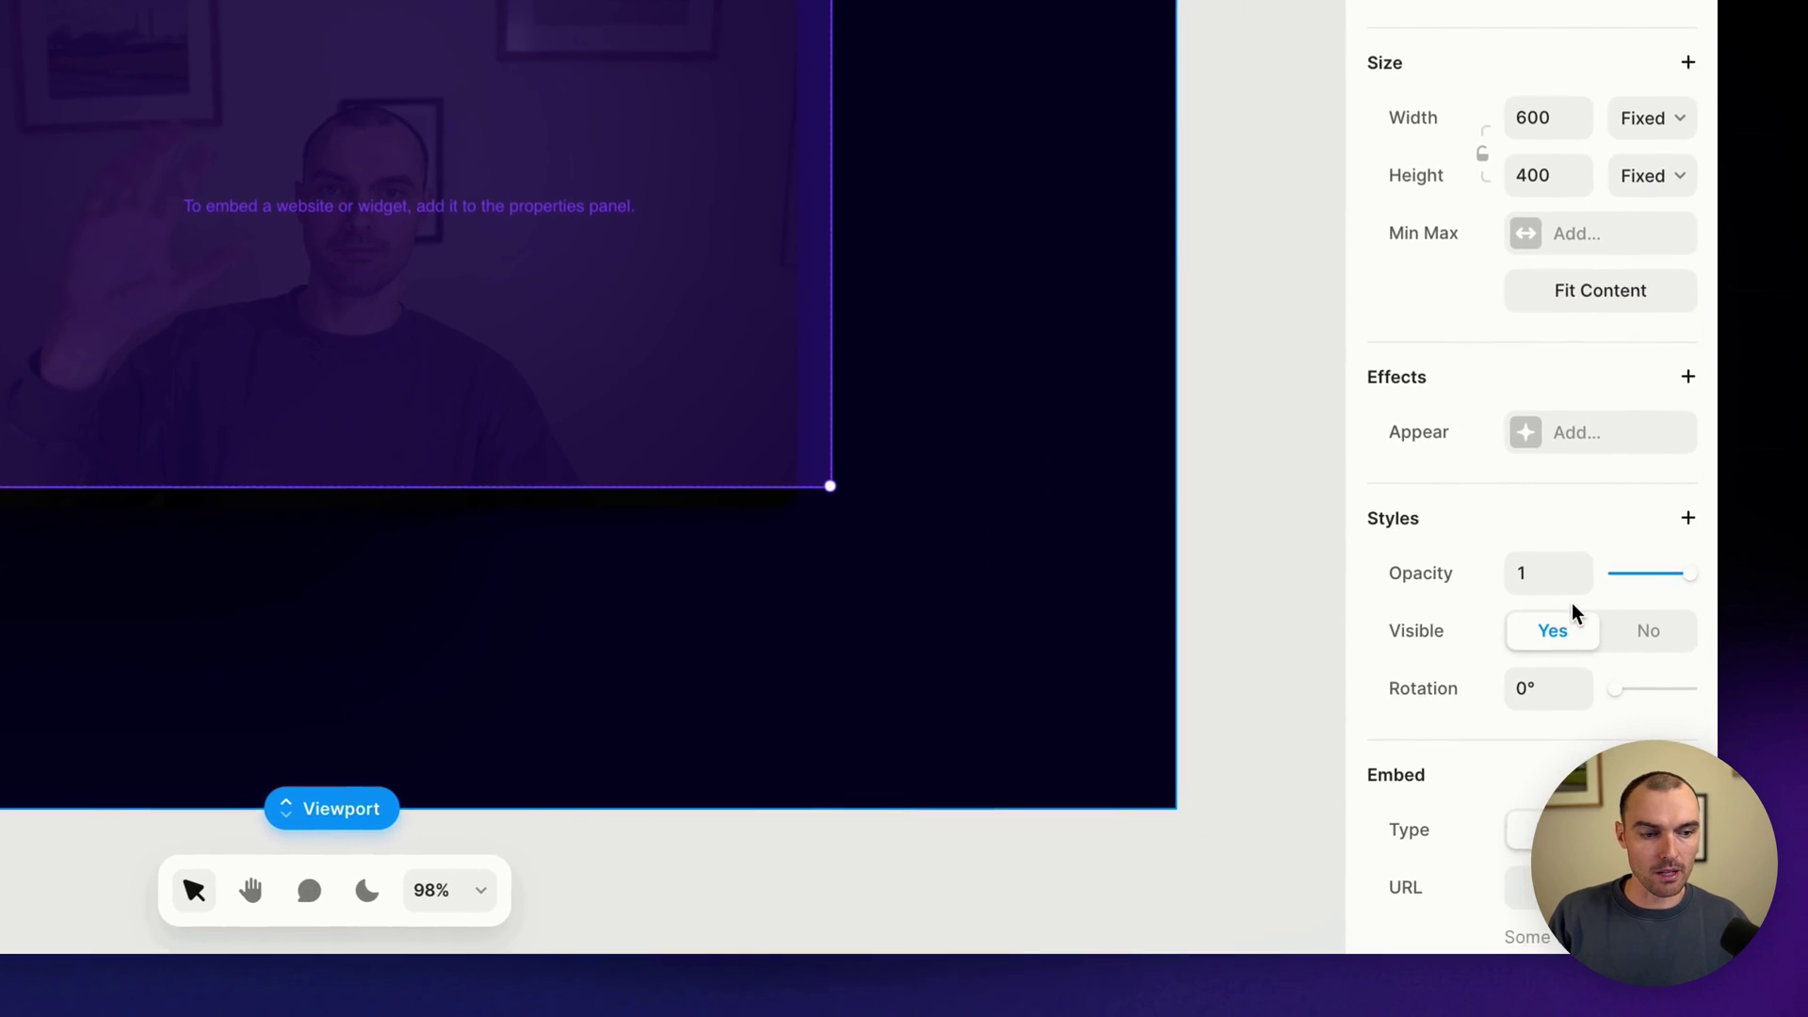
scroll(1574, 613, "down", 3)
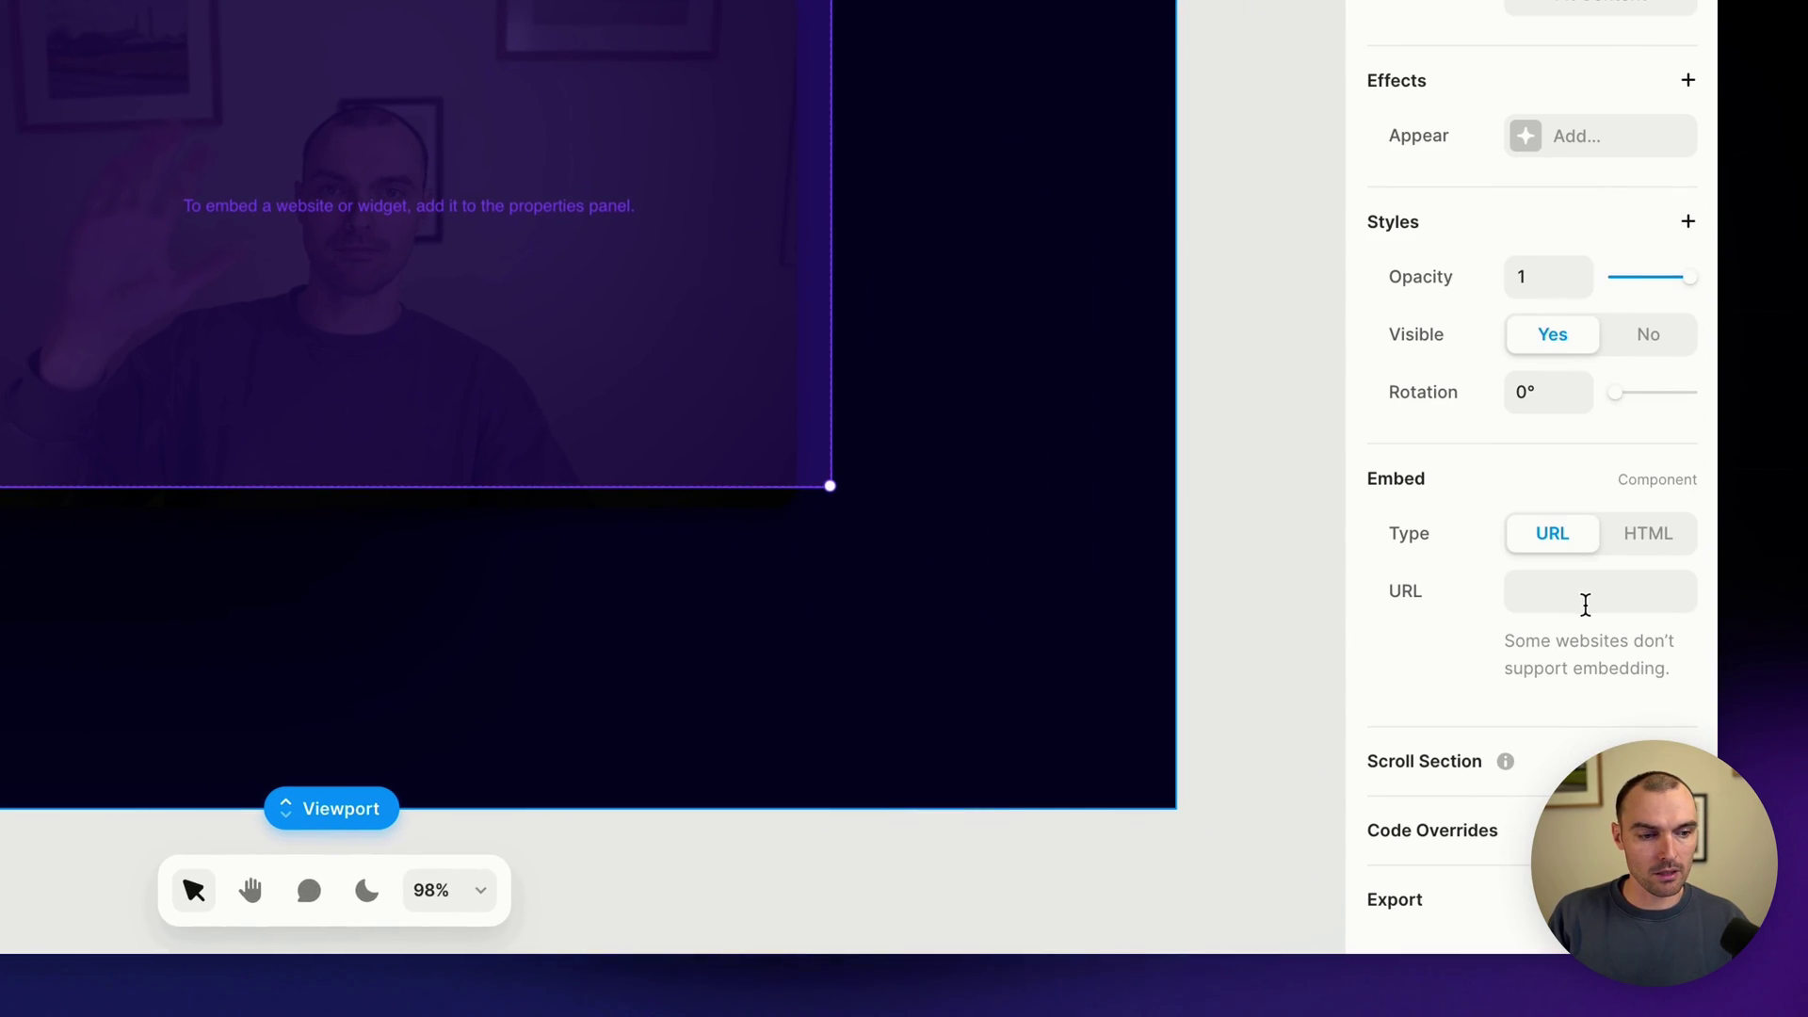
left_click(1648, 535)
key("super+v")
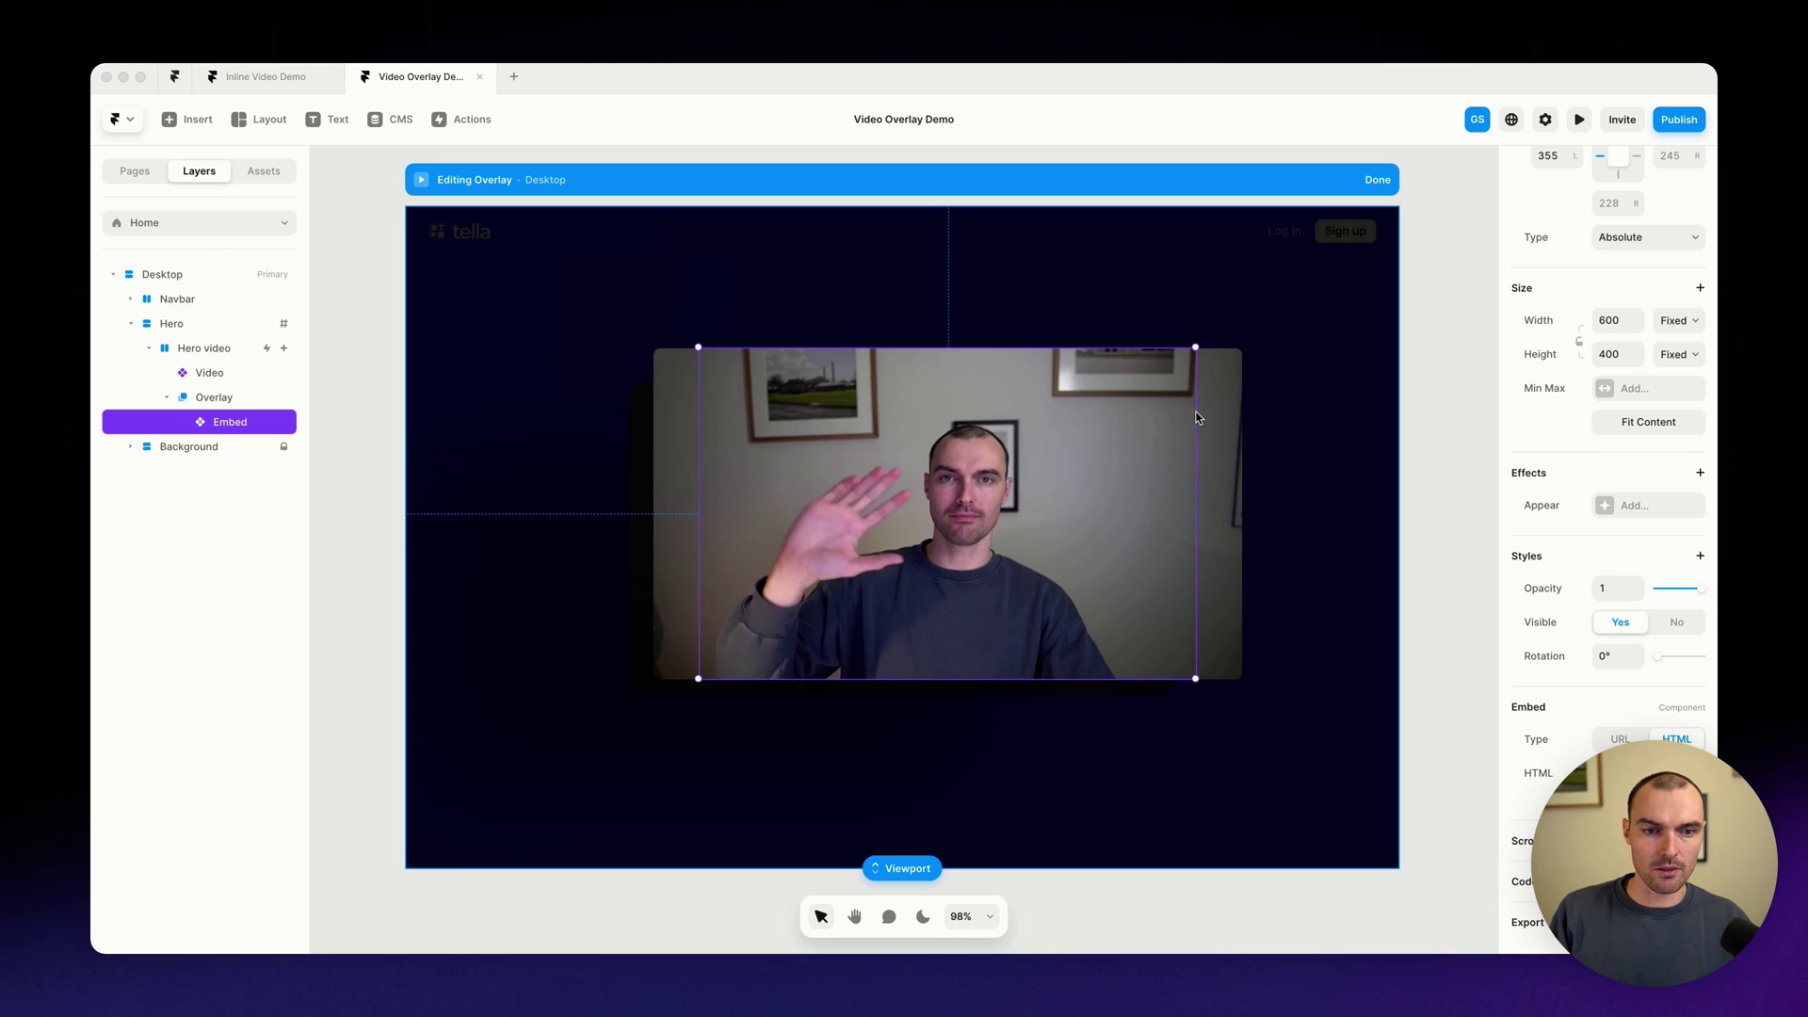
Widen the embed to 709×400 with aspect ratio locked and centre it in the overlay
left_click_drag(1197, 415, 1286, 417)
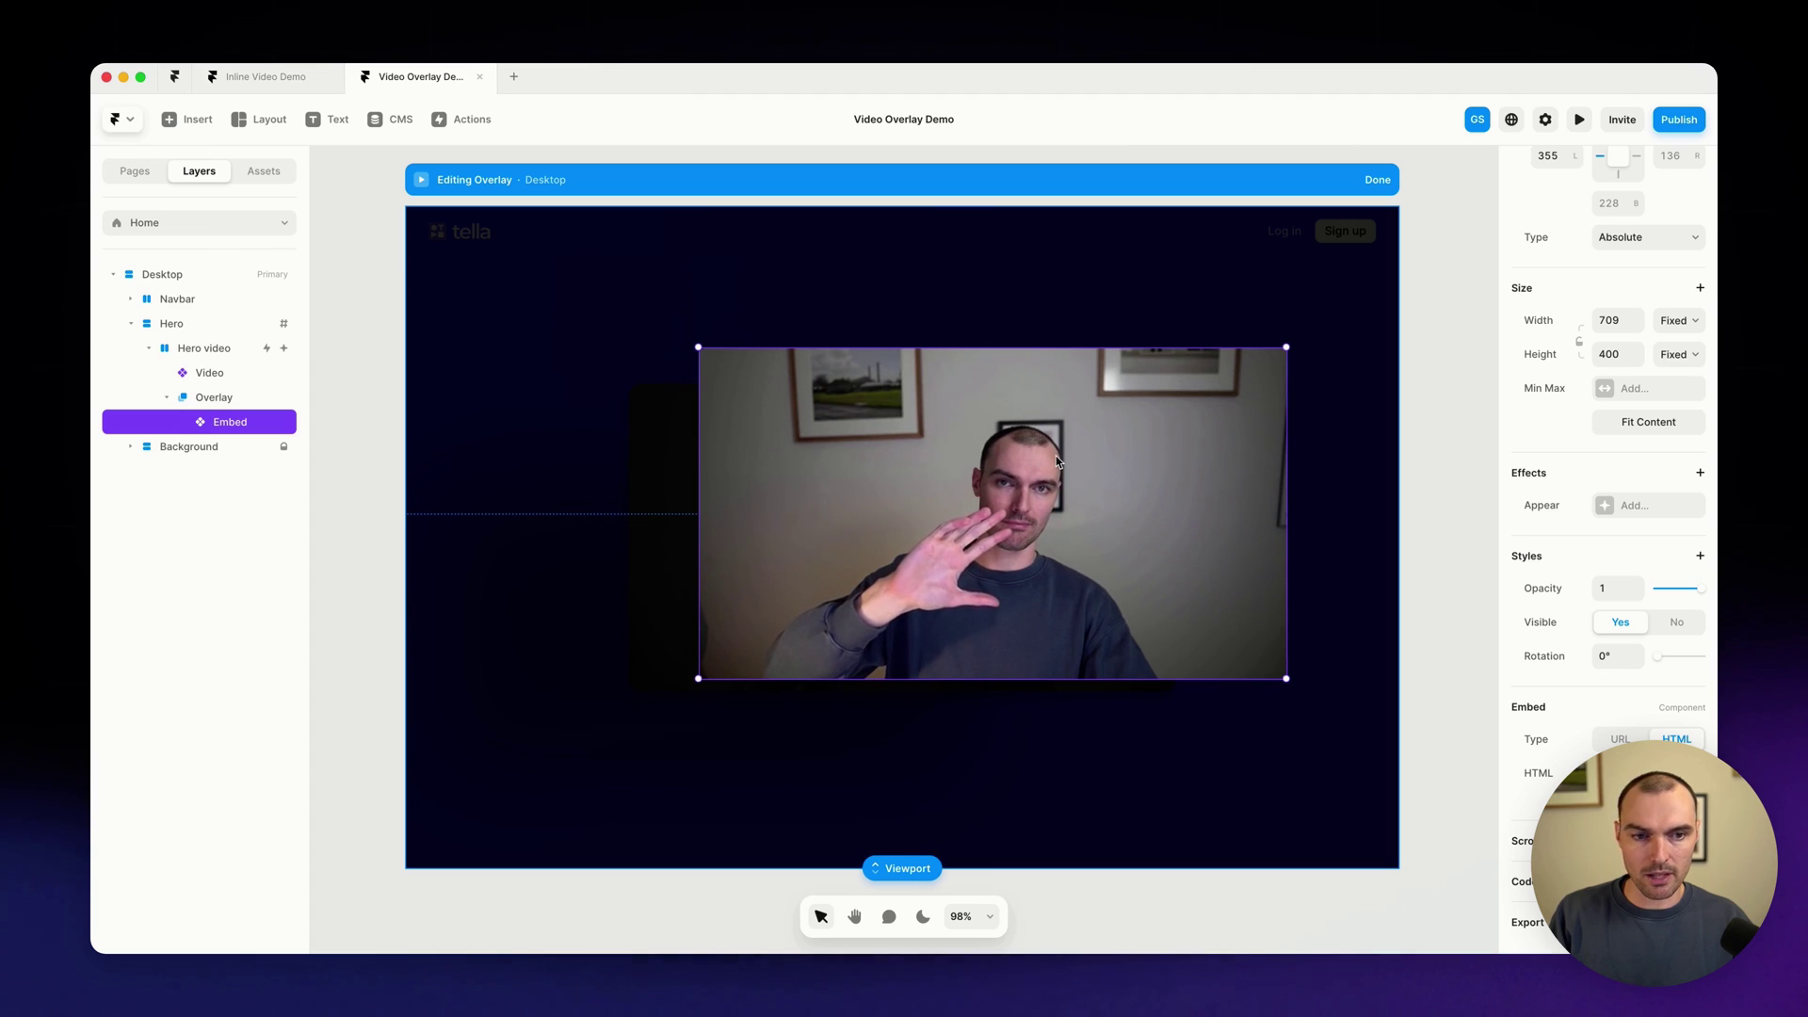
left_click(1580, 343)
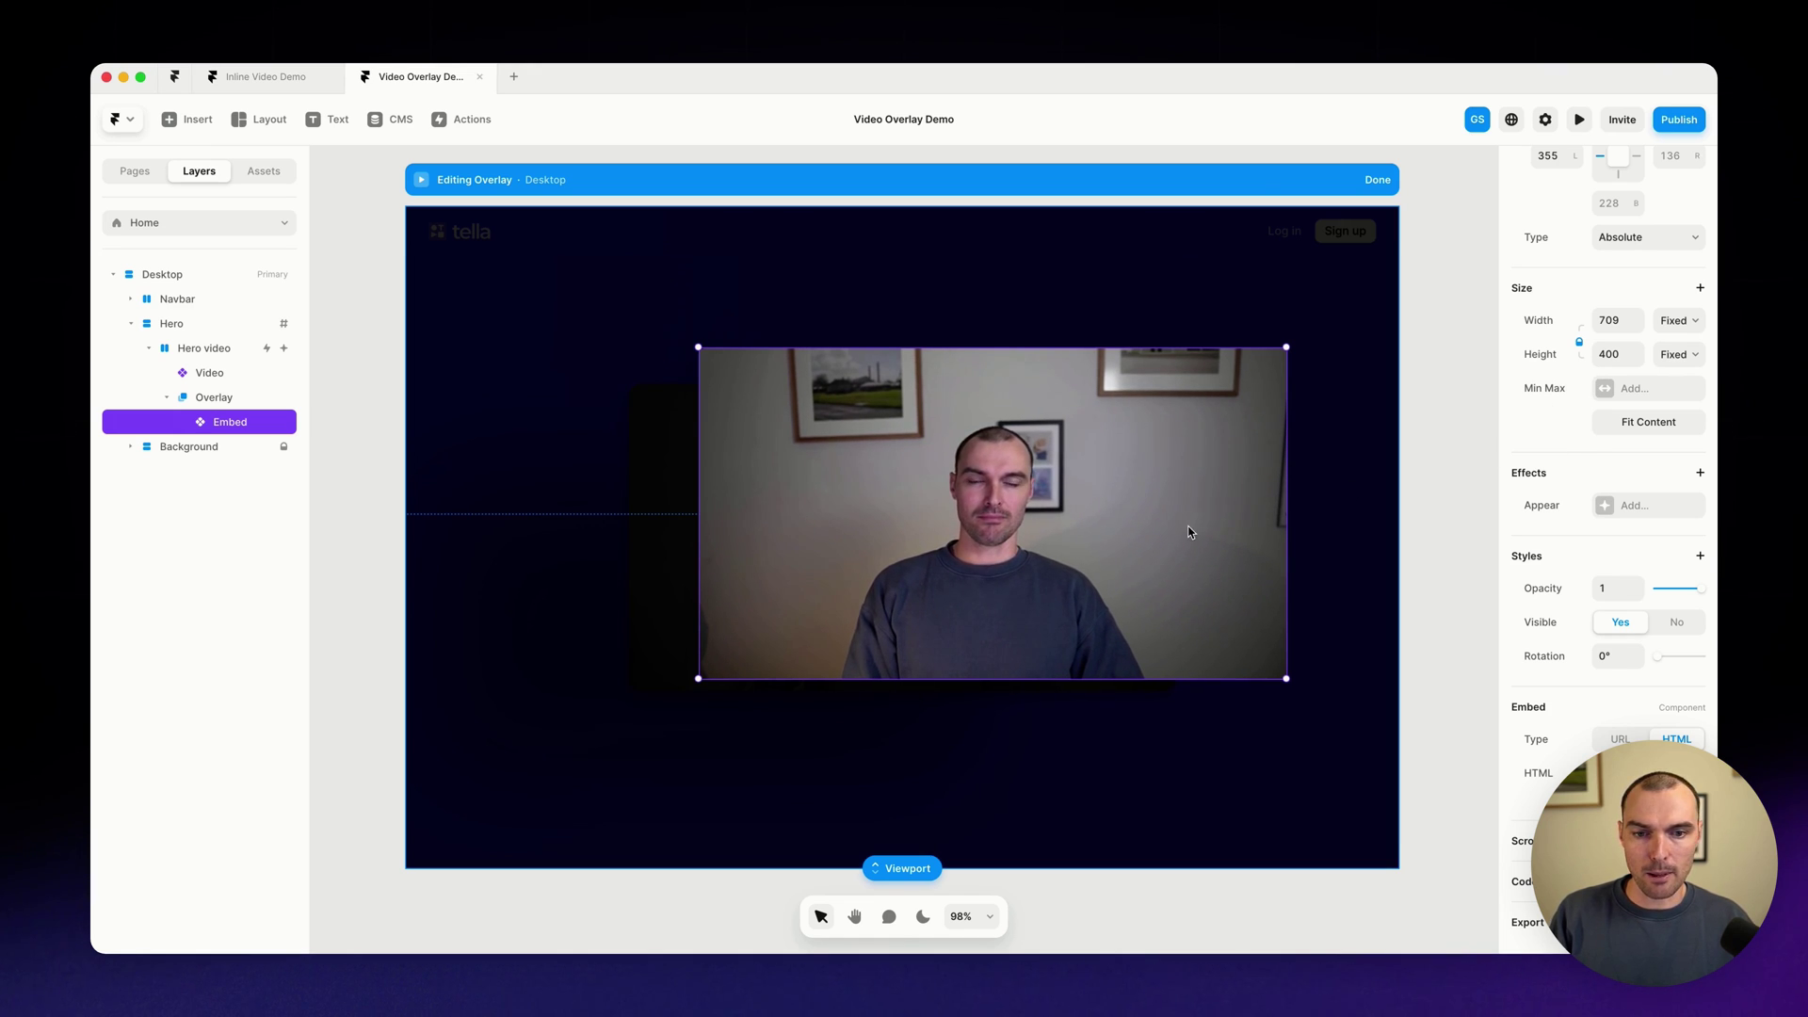
left_click_drag(1188, 525, 1095, 515)
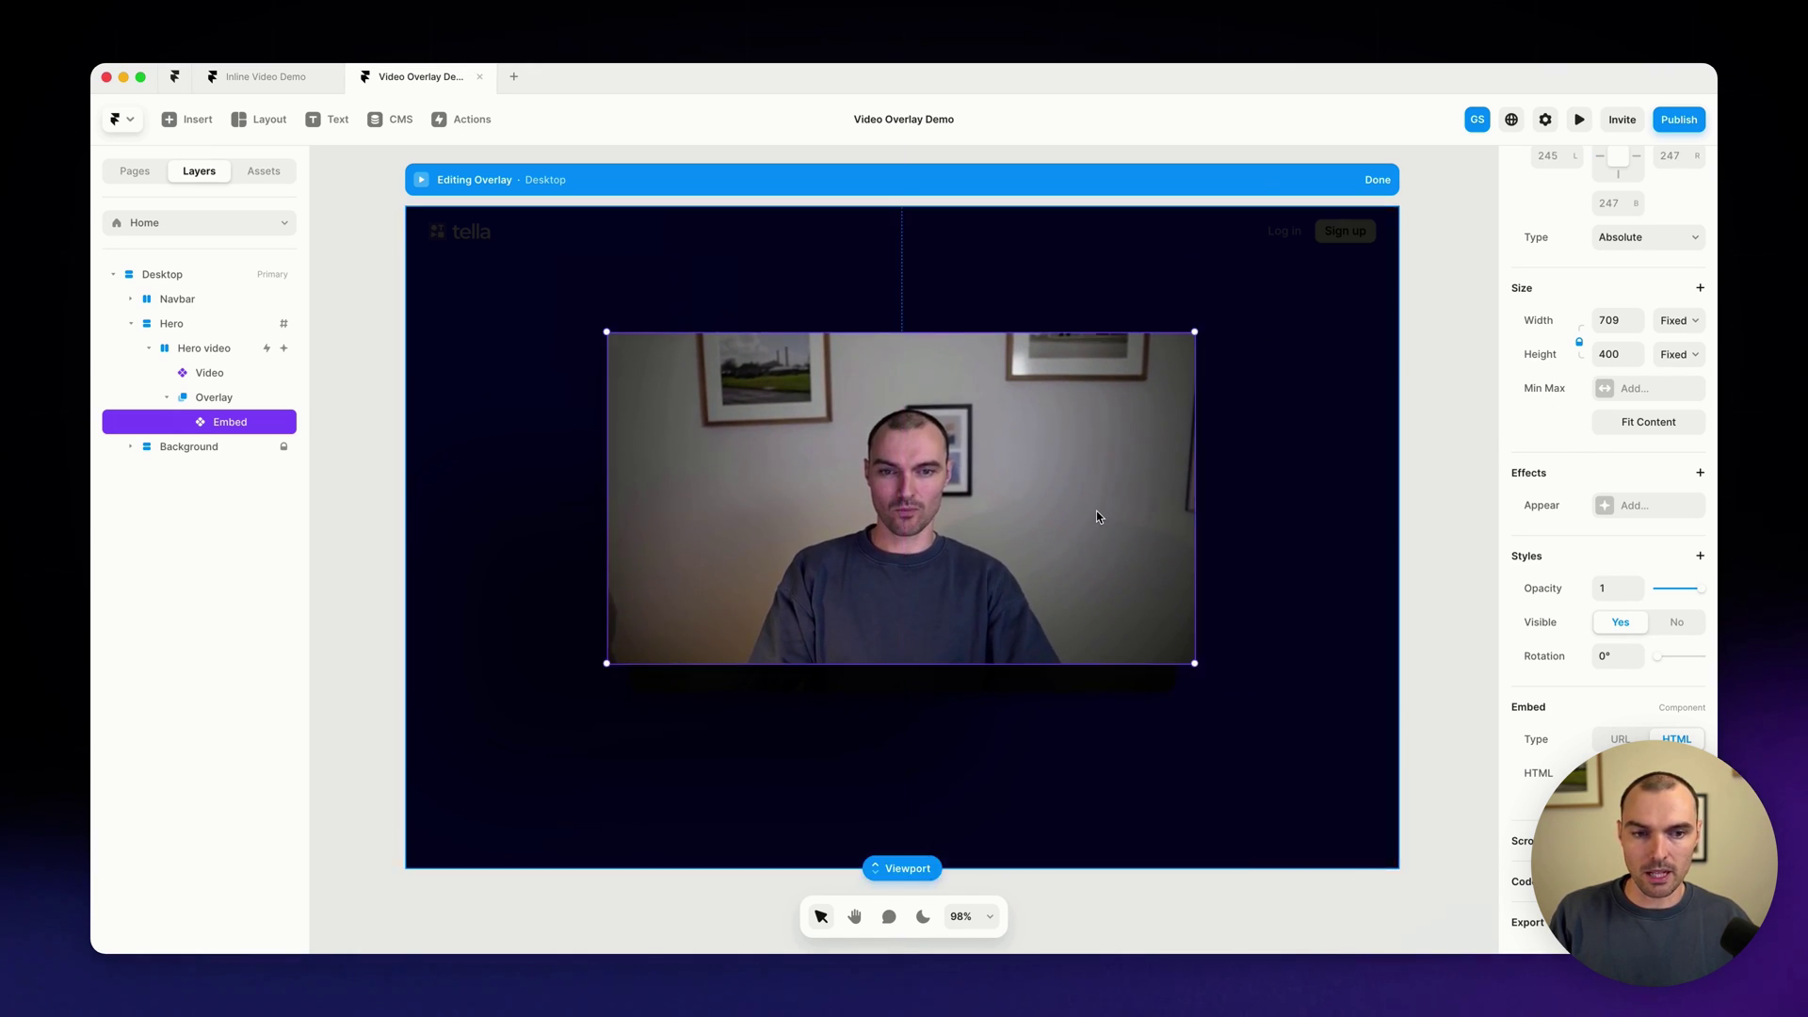
Finish the overlay, preview the page, and tap the hero video to show the Tella player overlay
left_click(1374, 181)
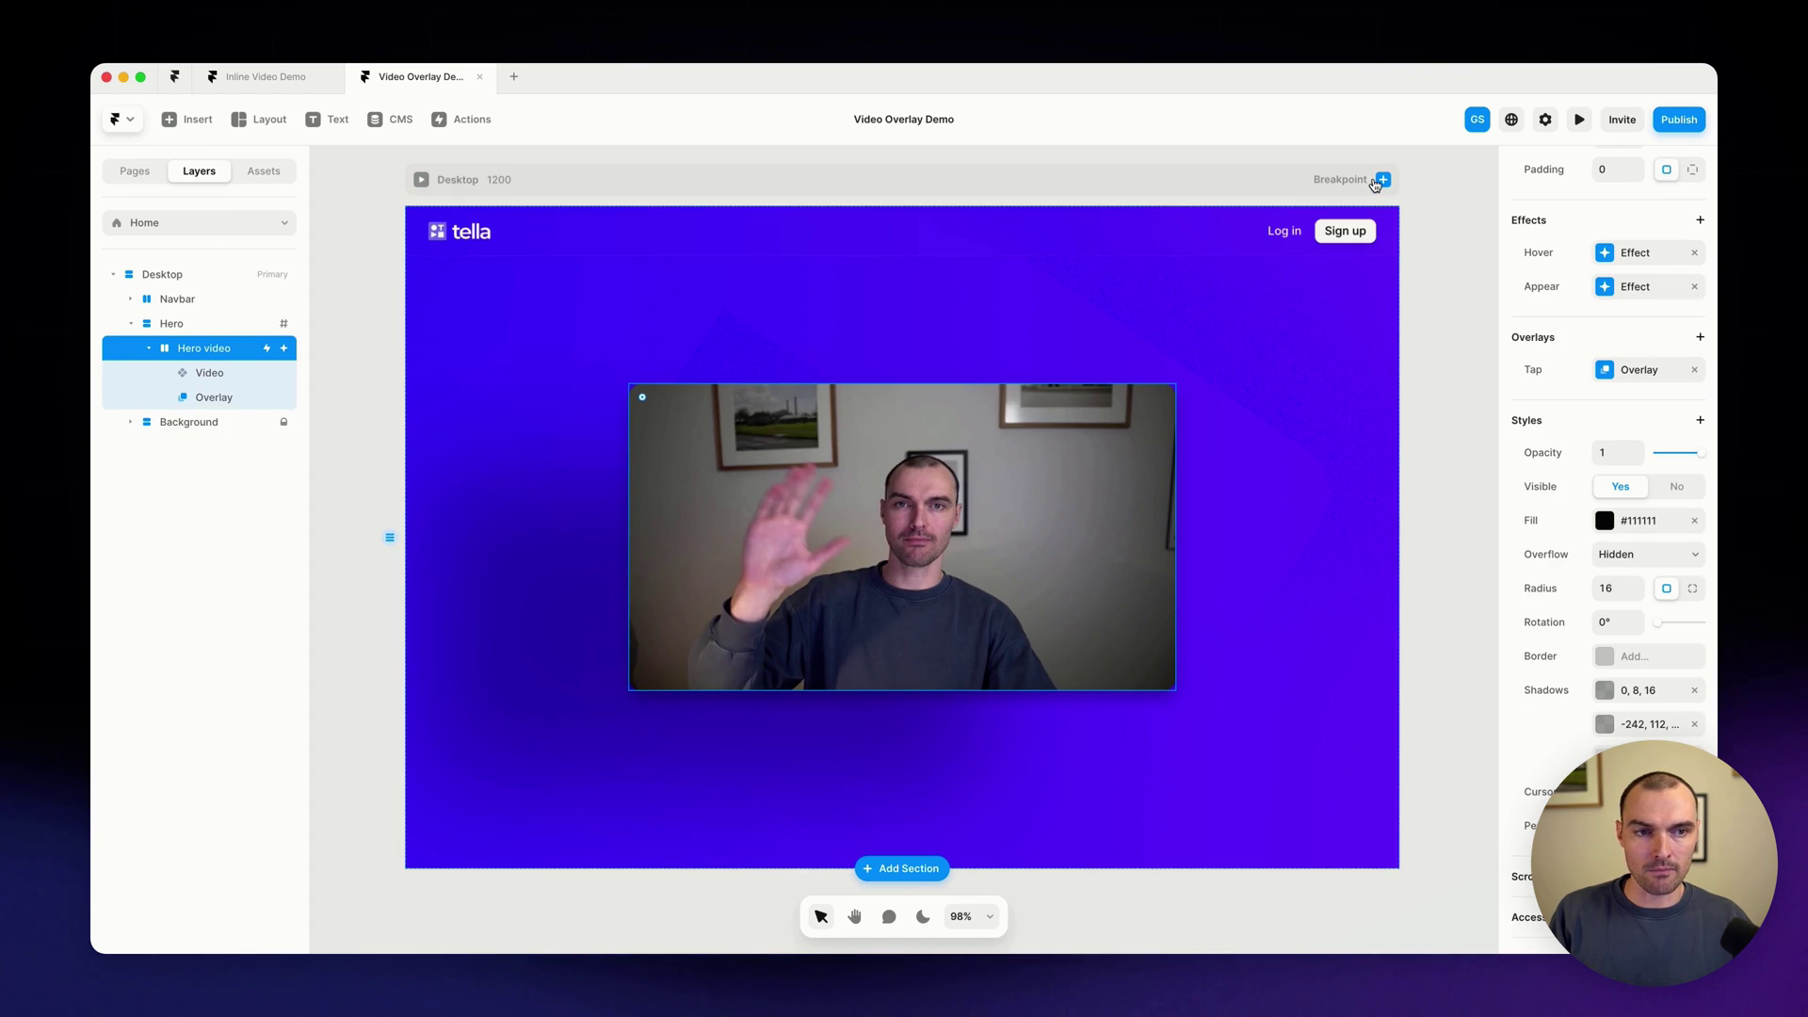
left_click(1576, 120)
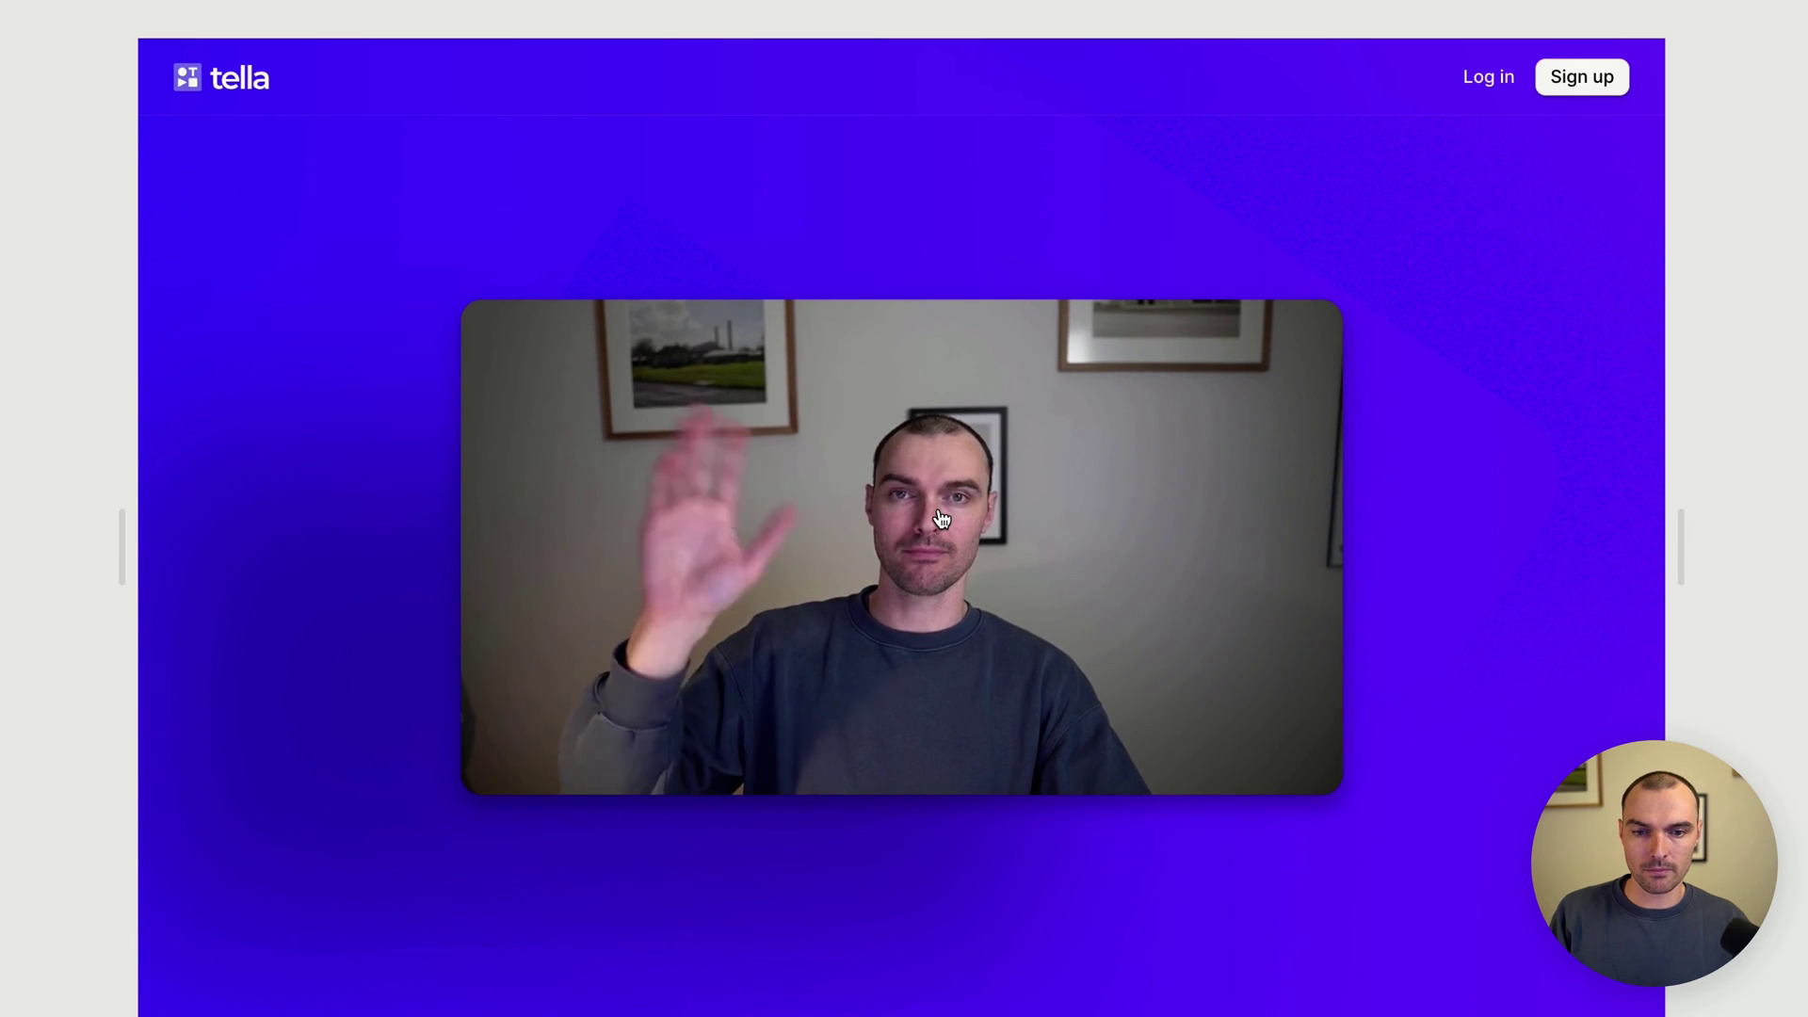
left_click(918, 566)
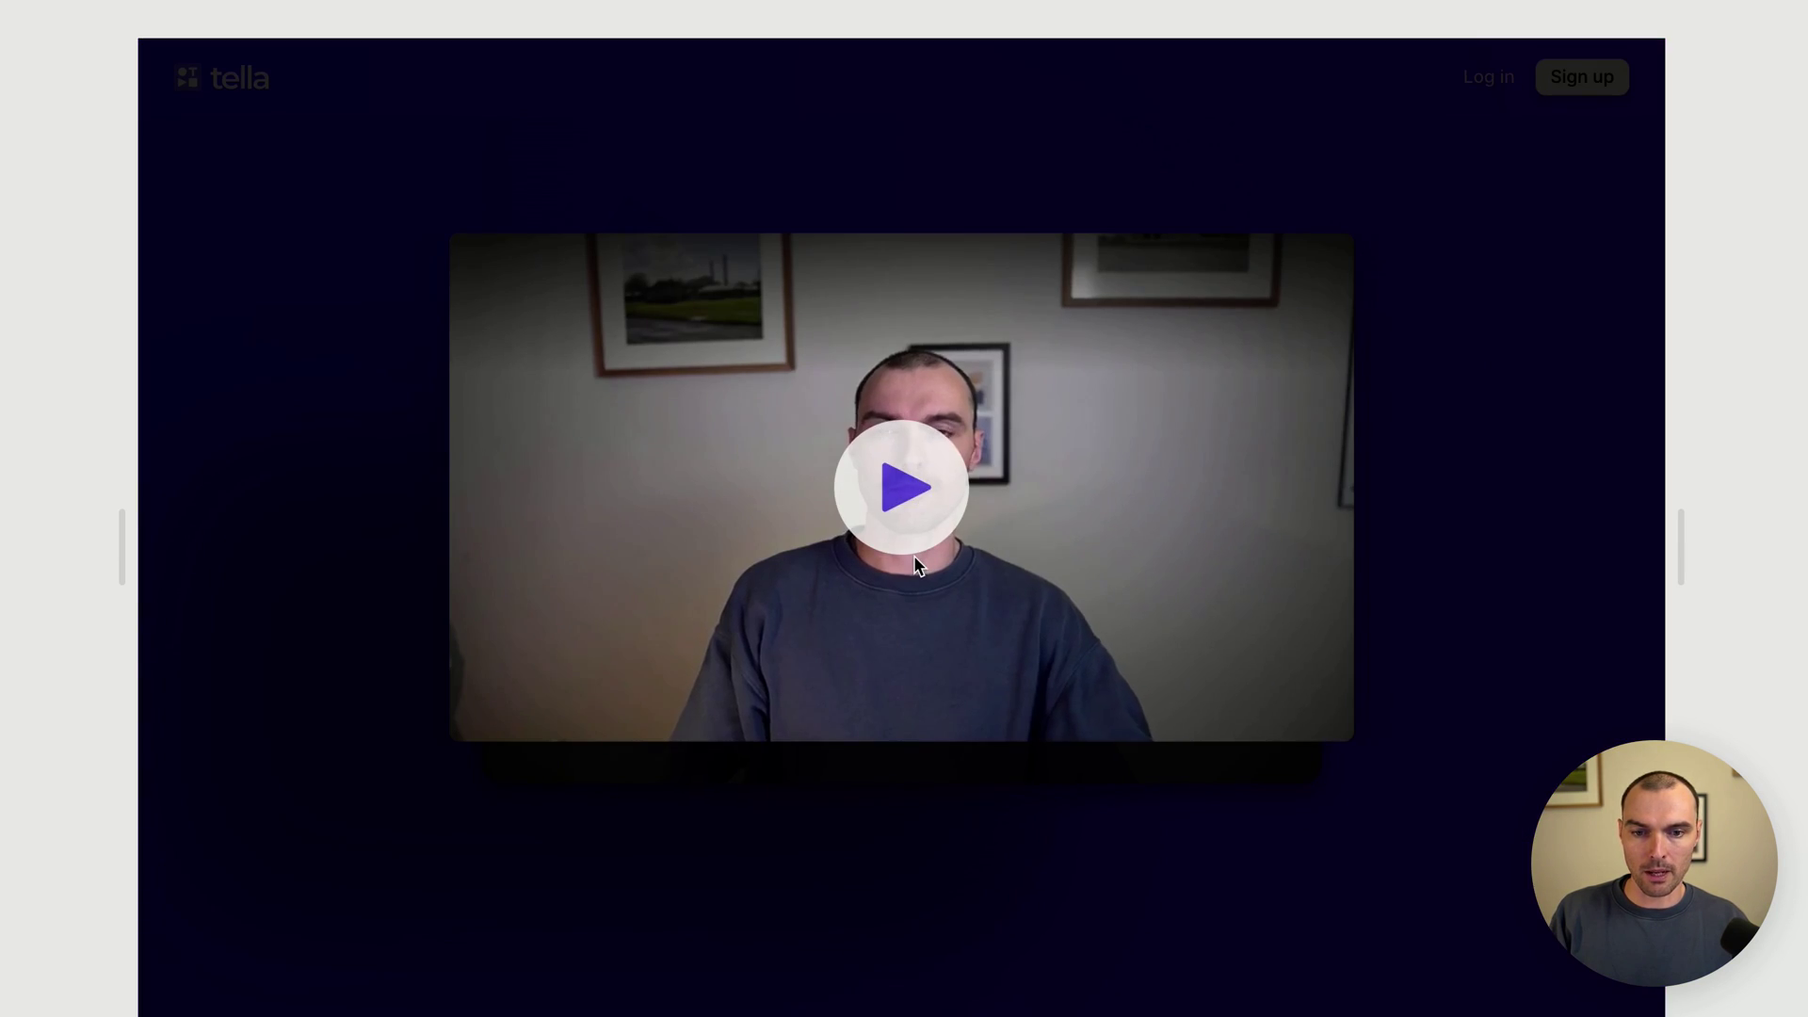